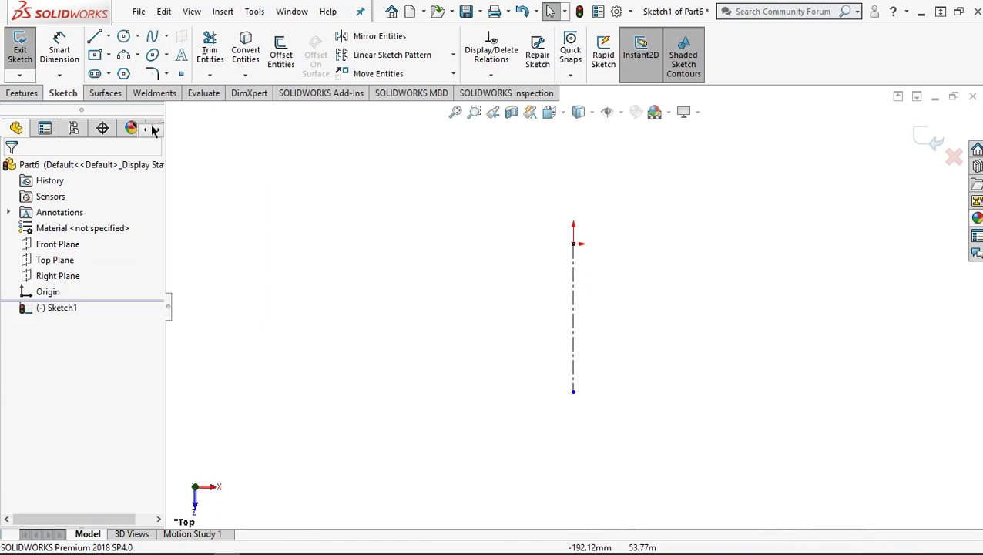
Dimension the vertical centerline running down from the origin and set its length to 90 mm
click(59, 50)
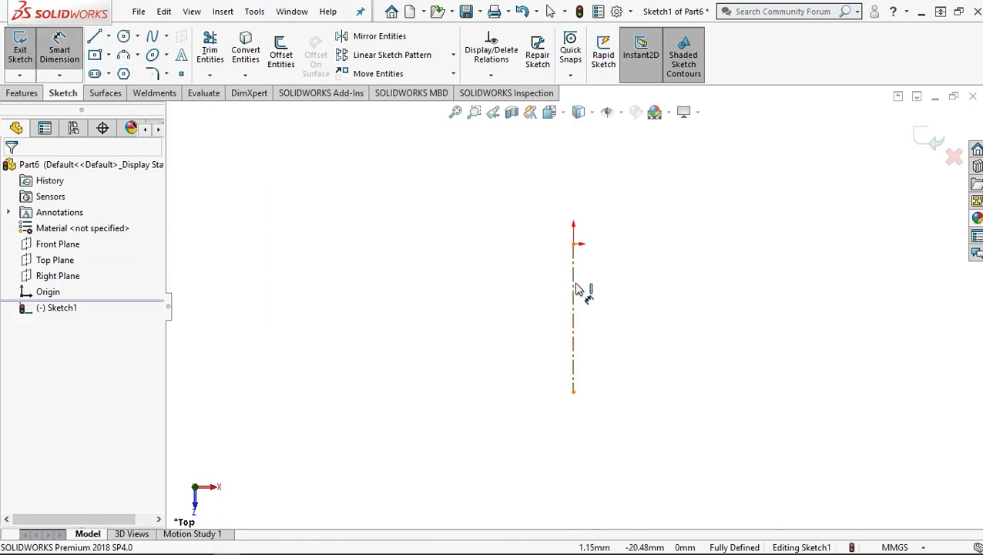
click(514, 300)
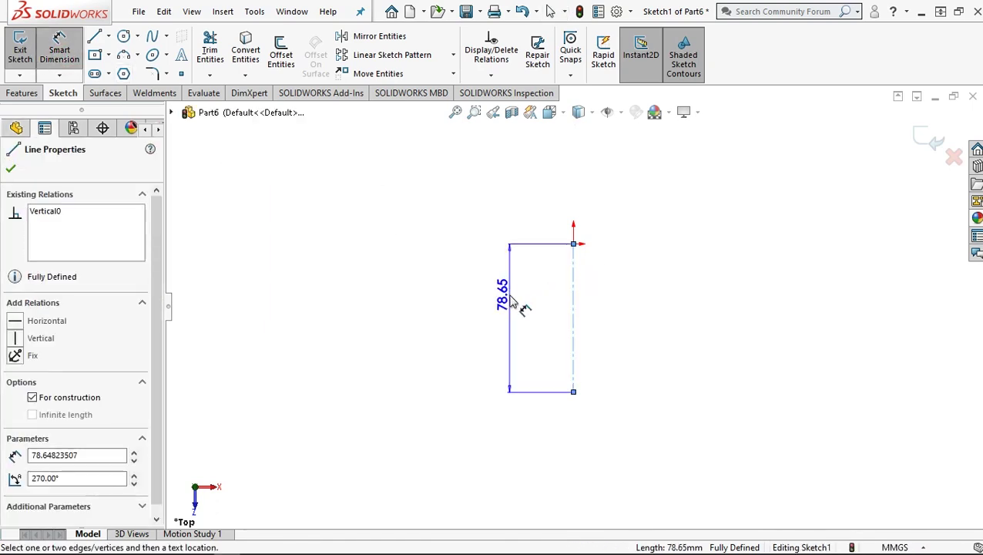
click(517, 308)
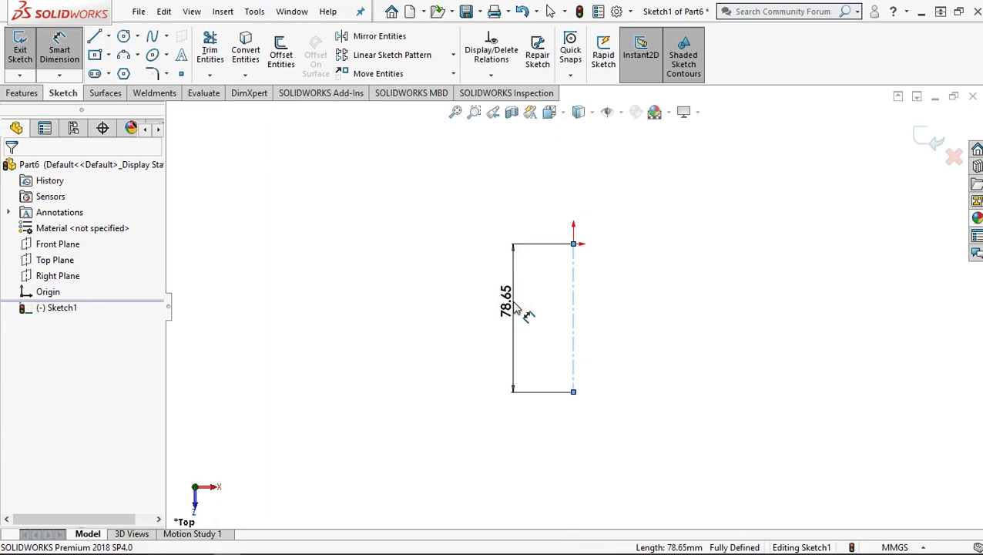
click(517, 308)
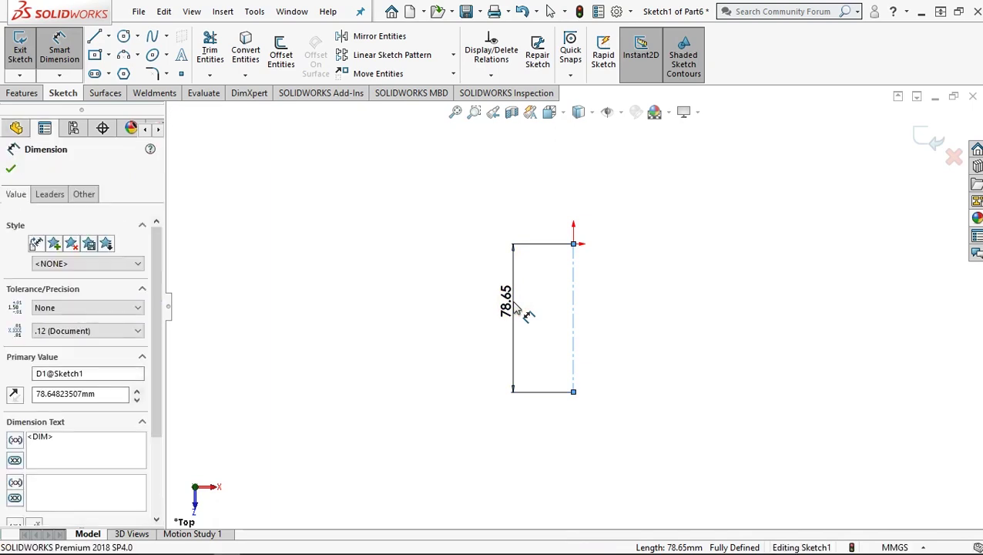
text(90)
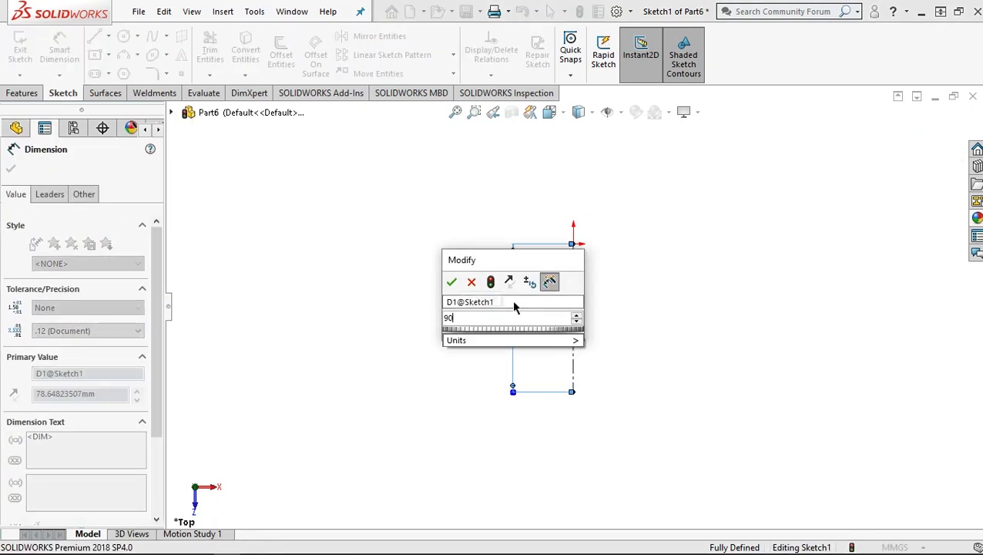
click(452, 282)
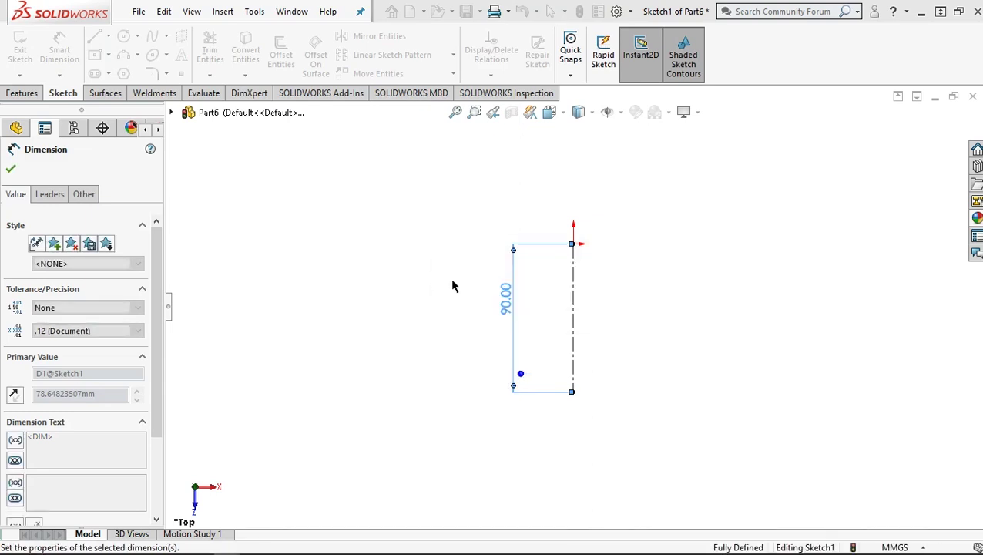
click(11, 168)
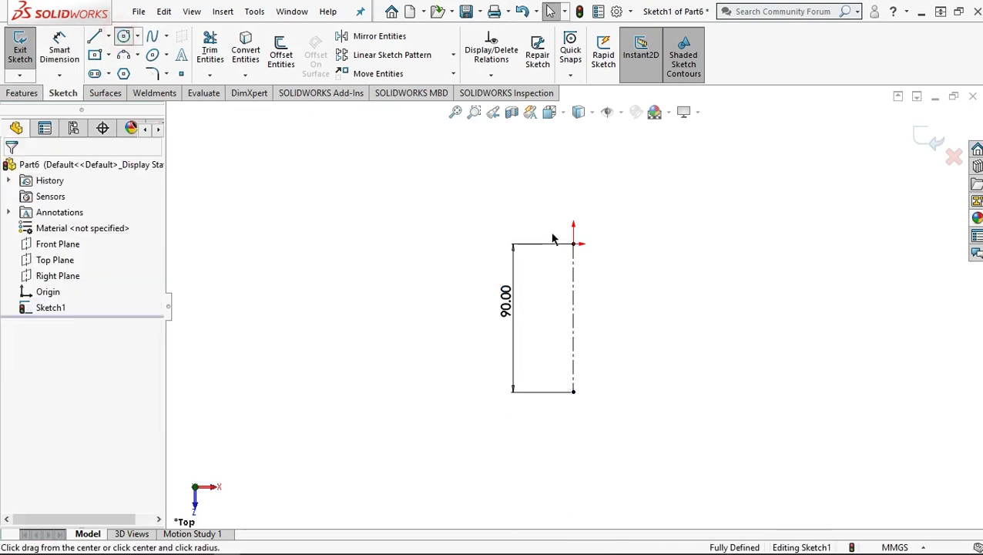
Sketch a circle centred on the origin and set its diameter to 31.5 mm
click(573, 244)
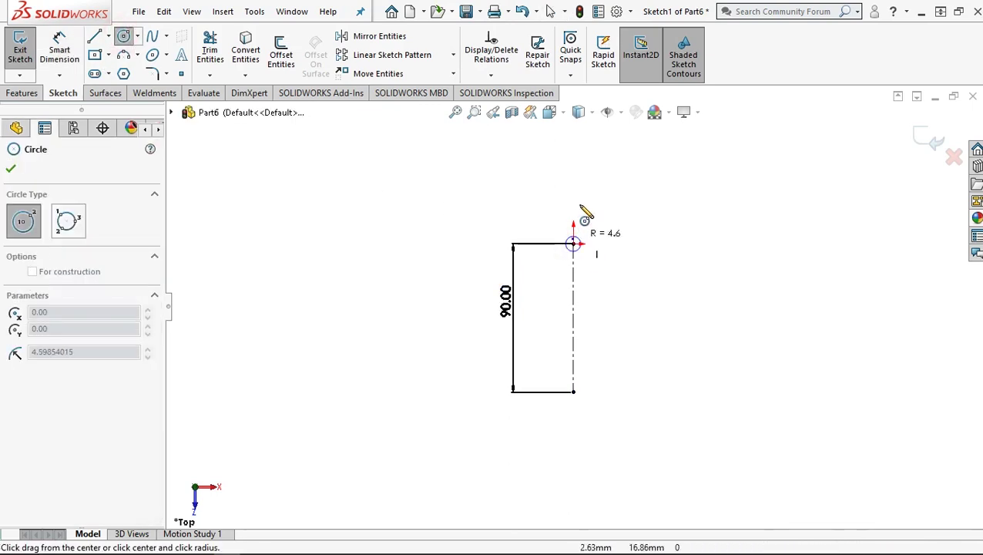
click(580, 189)
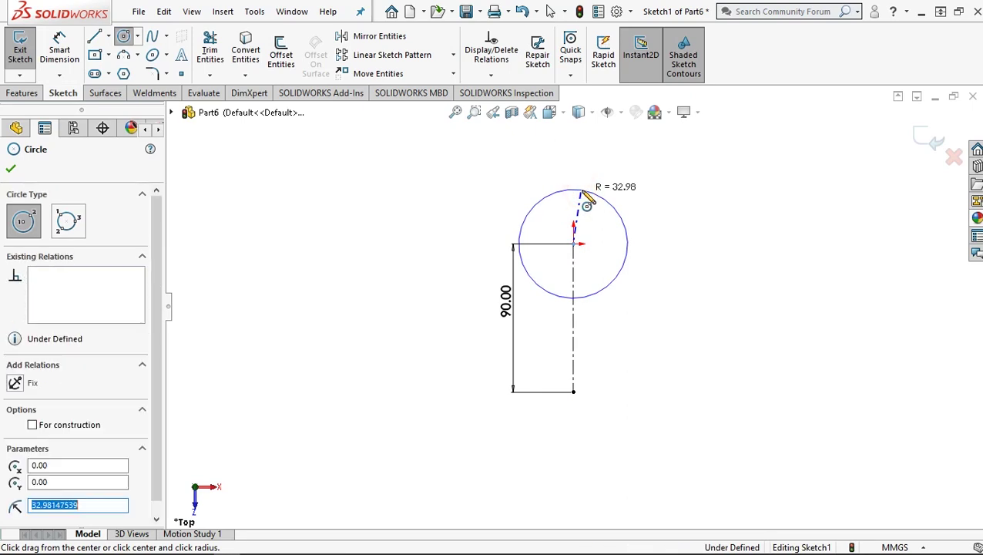
click(59, 42)
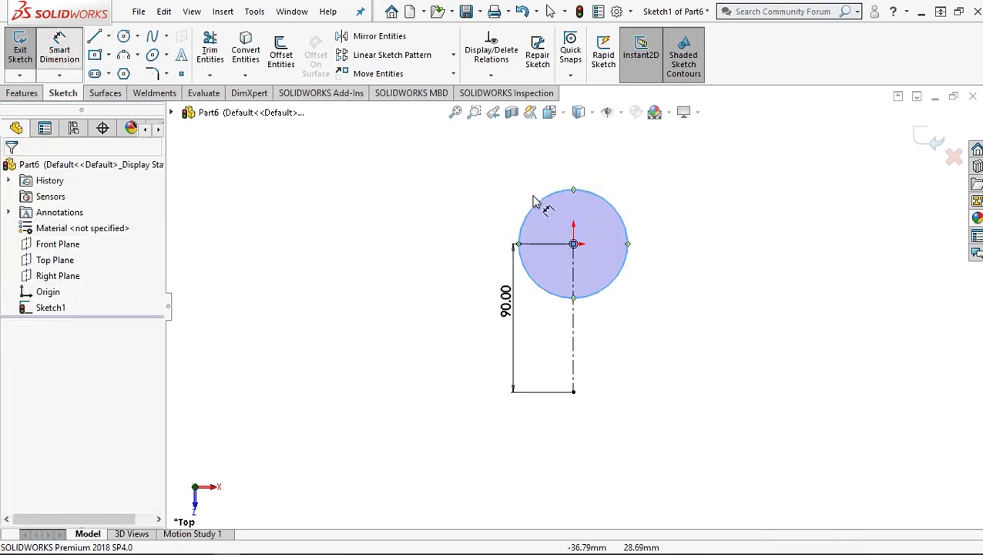
click(475, 238)
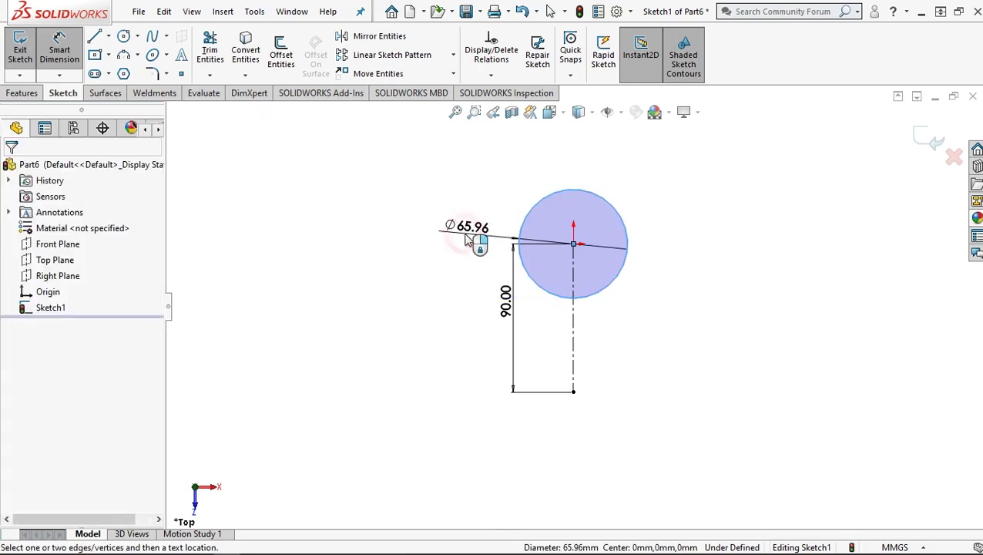
click(466, 239)
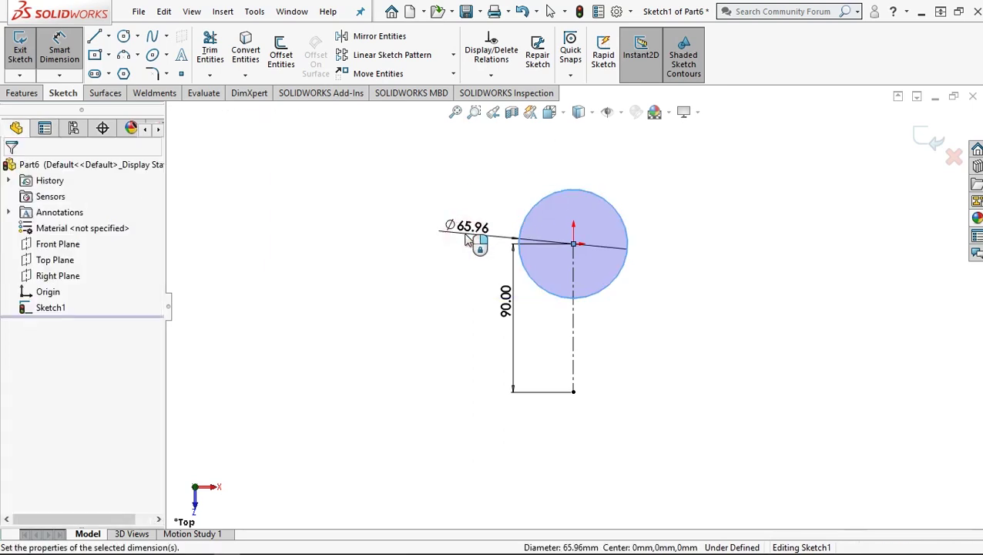
text(31.5)
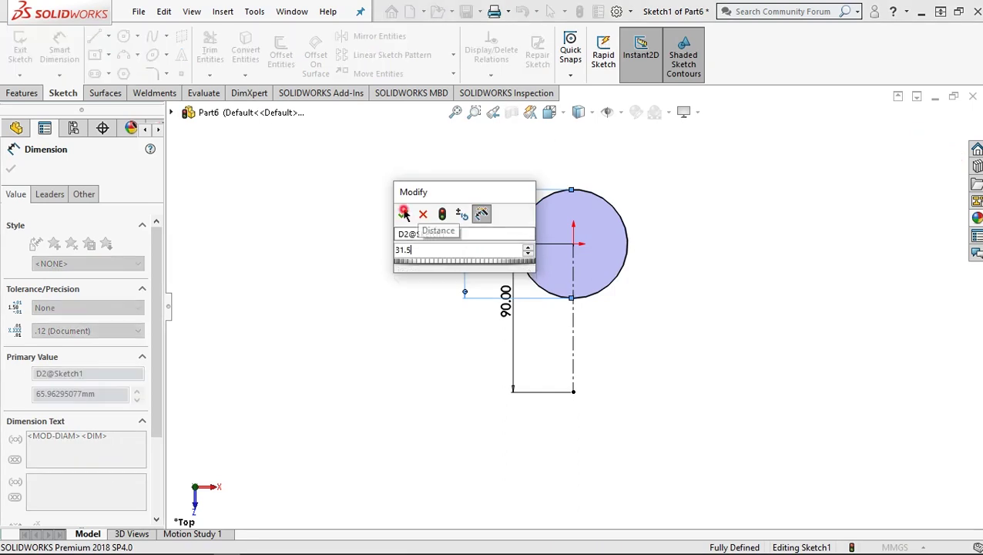
click(404, 214)
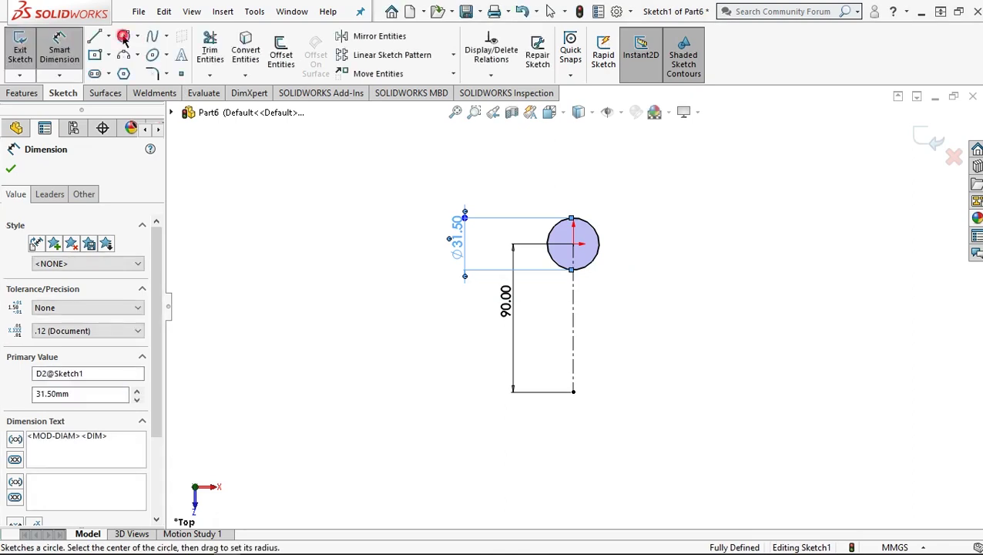
Sketch a larger concentric circle around the 31.5 mm circle at the origin and set its diameter to 48 mm
click(137, 37)
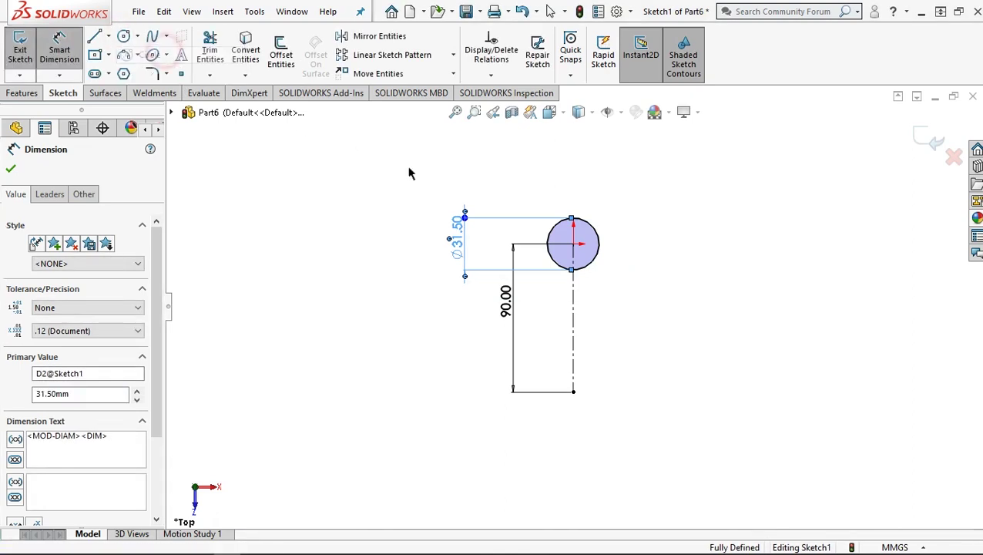
click(574, 244)
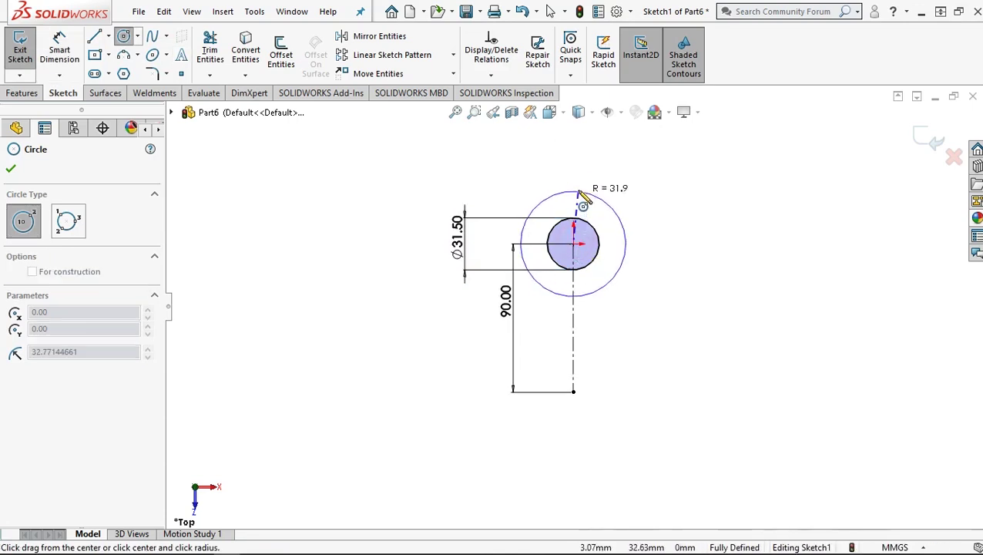
click(577, 191)
click(61, 44)
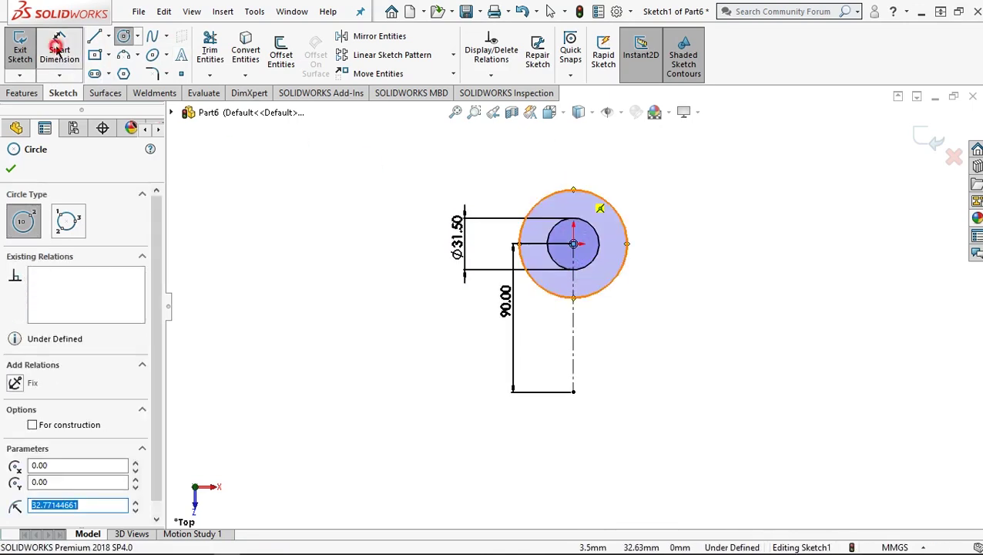
click(560, 195)
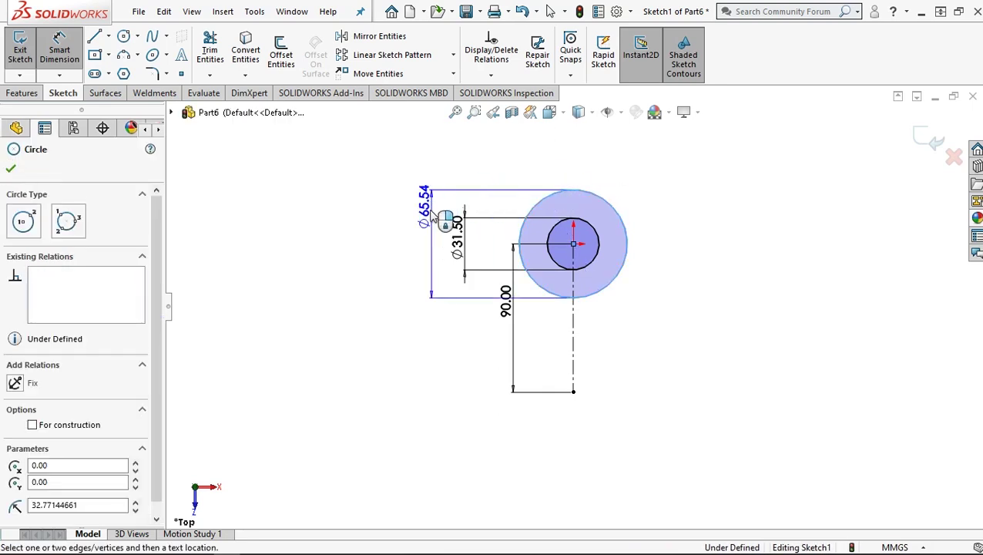
click(436, 229)
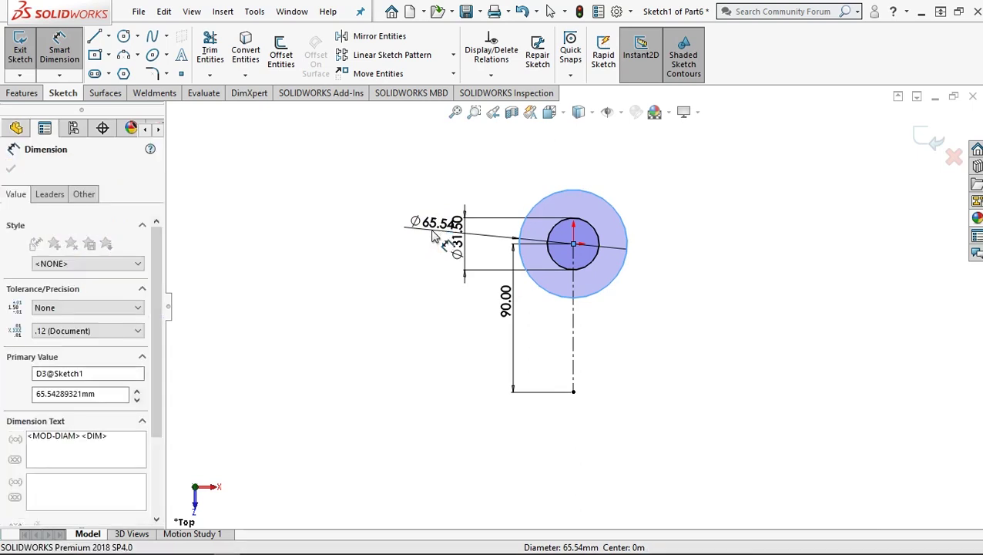
text(42)
text(8)
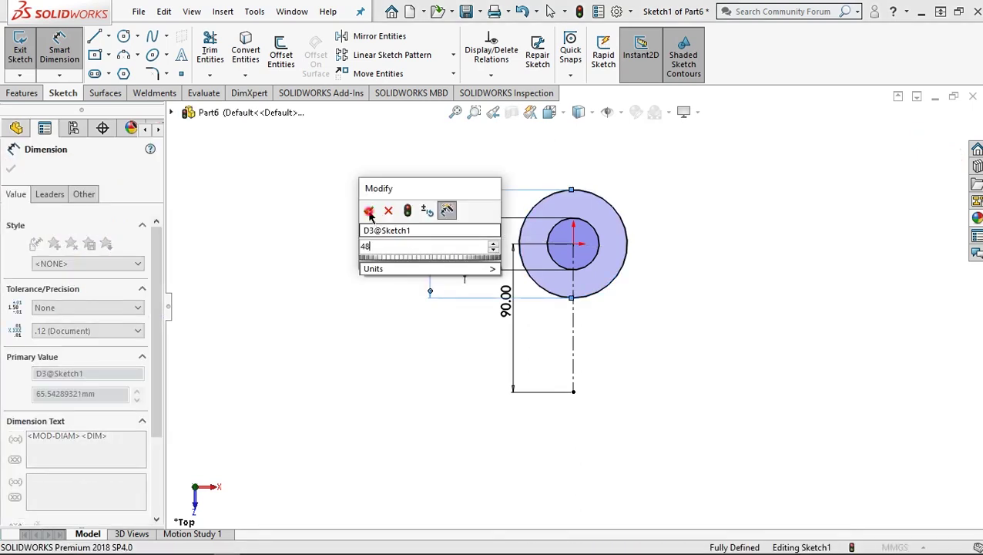
click(369, 215)
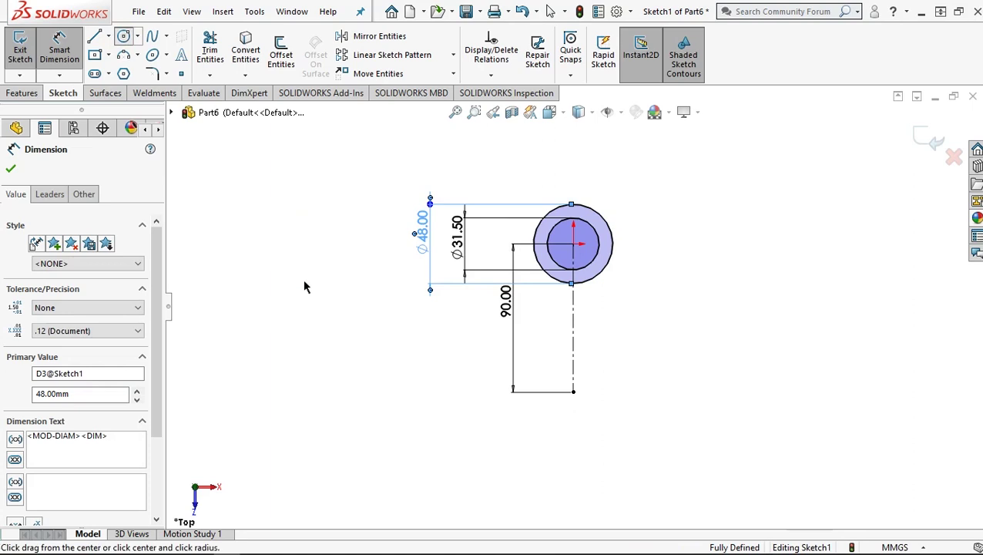
Sketch a circle centred on the lower endpoint of the centerline and set its diameter to 30 mm
click(573, 391)
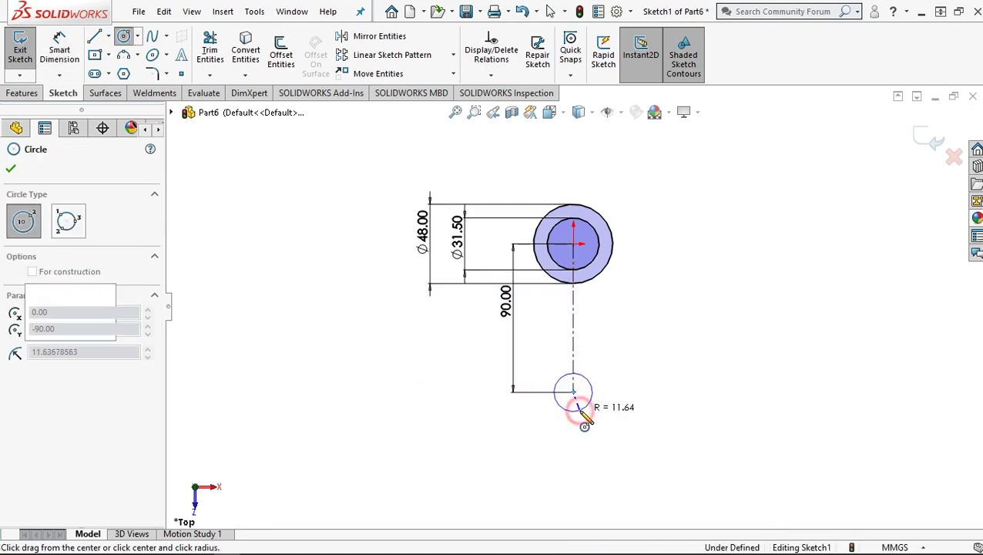
click(580, 409)
click(59, 51)
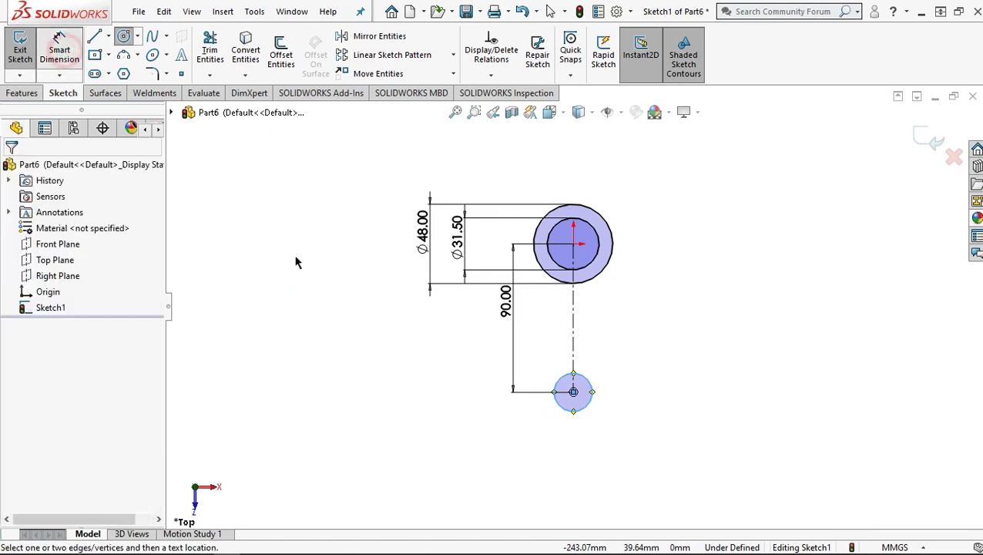
scroll(630, 376, down, 2)
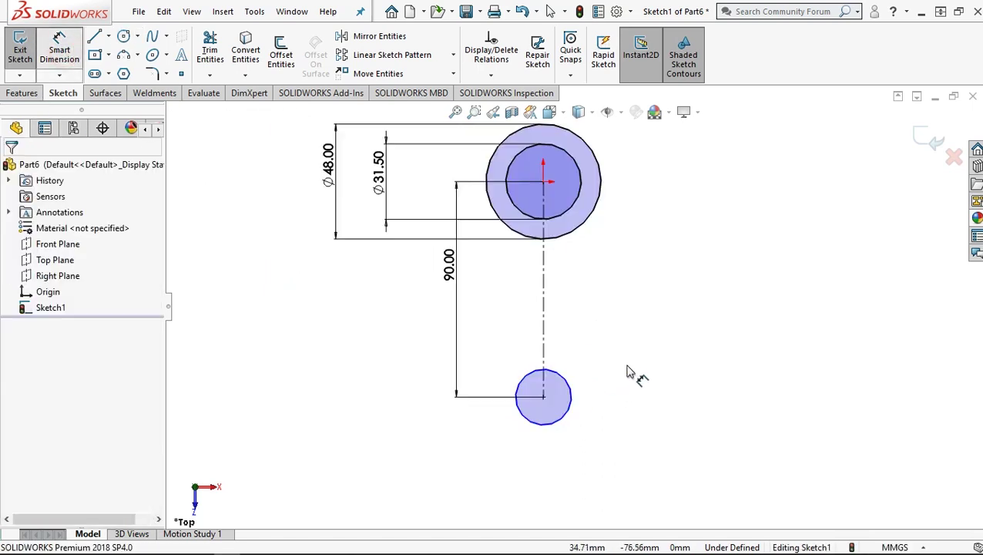
click(523, 389)
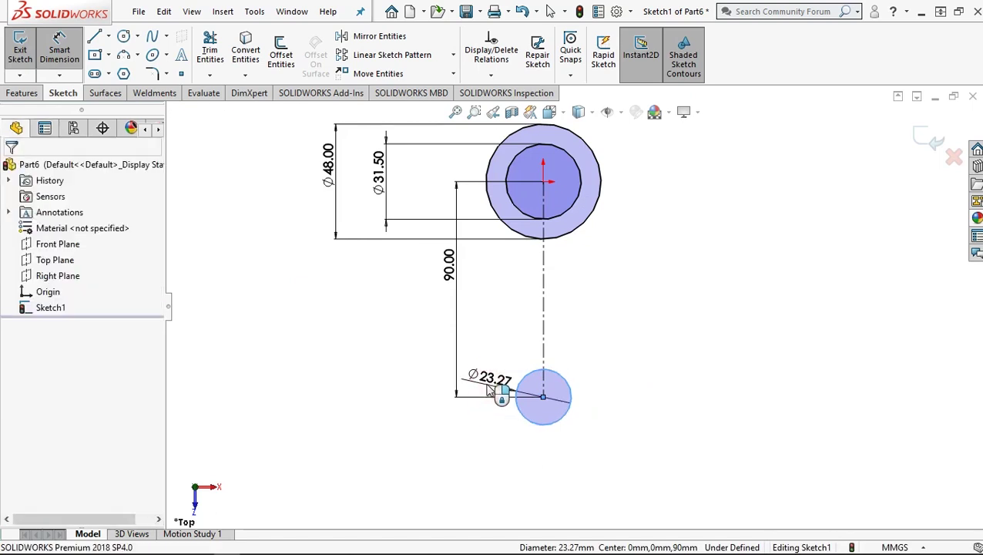
click(488, 391)
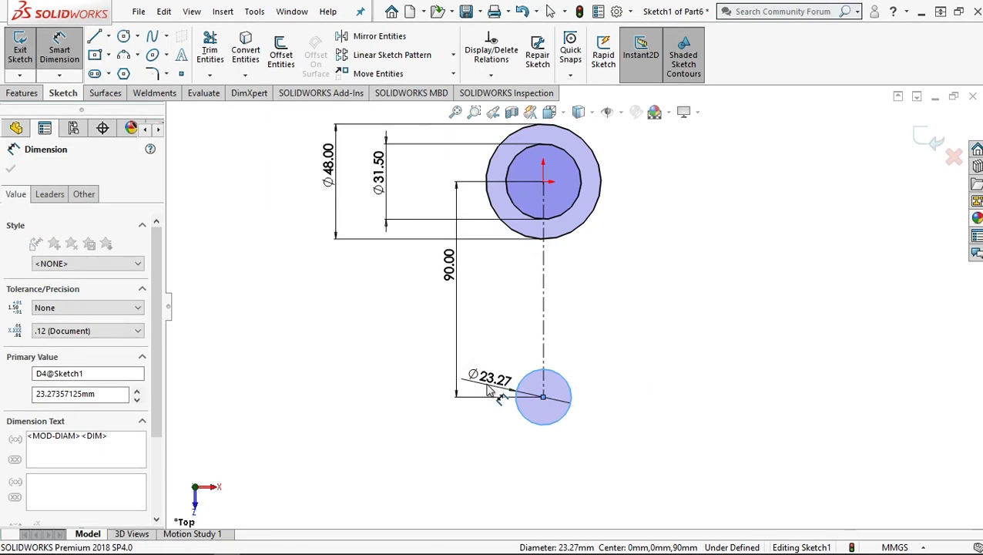
text(30)
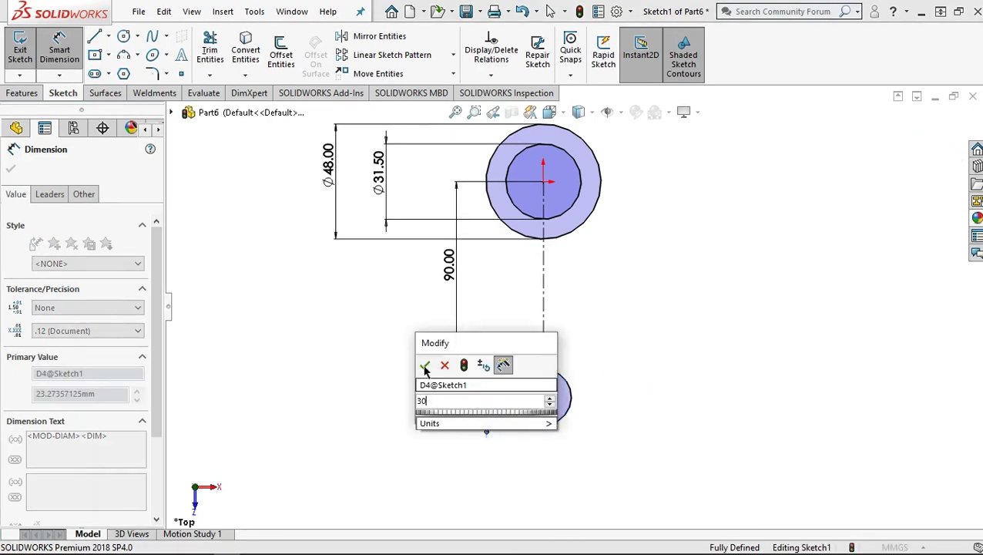
click(425, 367)
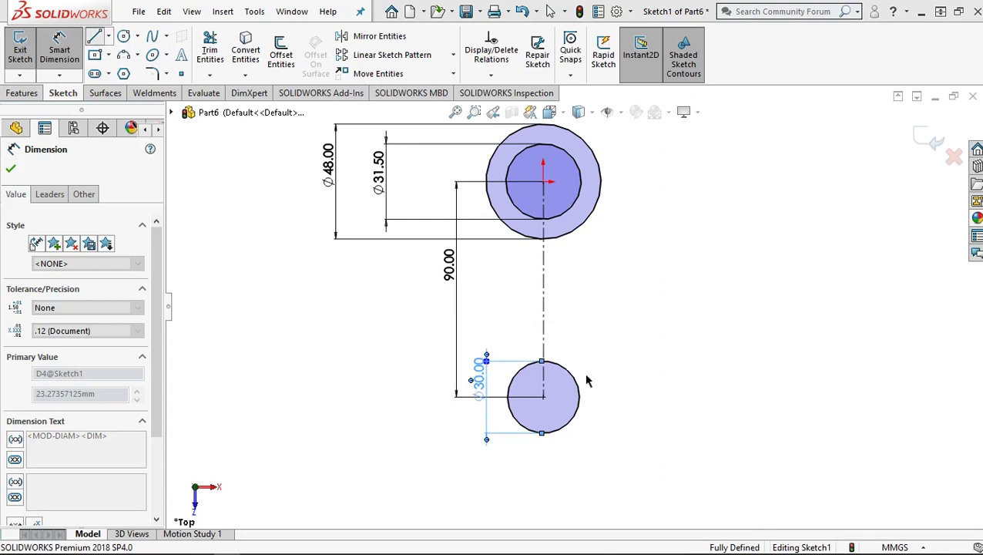
Sketch a vertical line downward from the right quadrant point of the 30 mm circle and set its length to 12 mm
key(l)
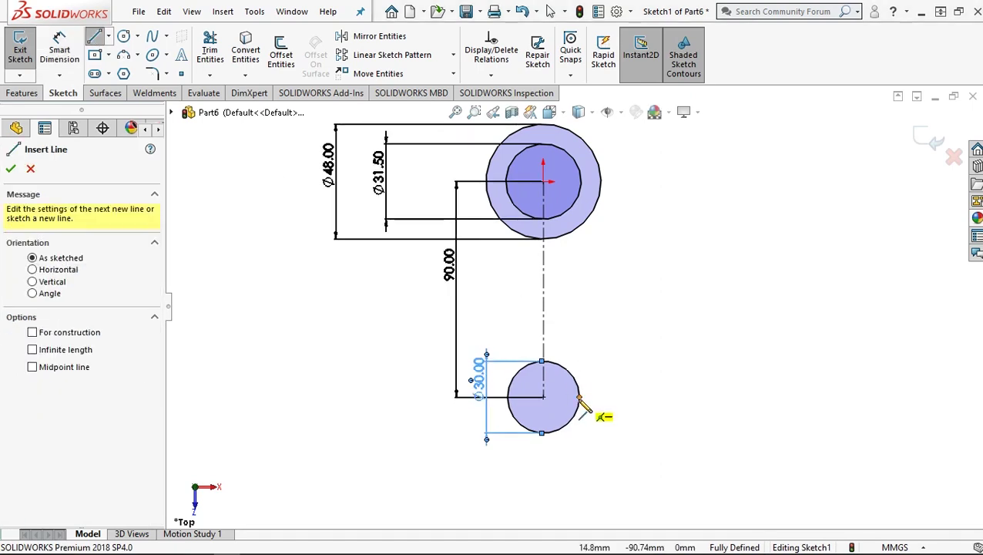
click(579, 453)
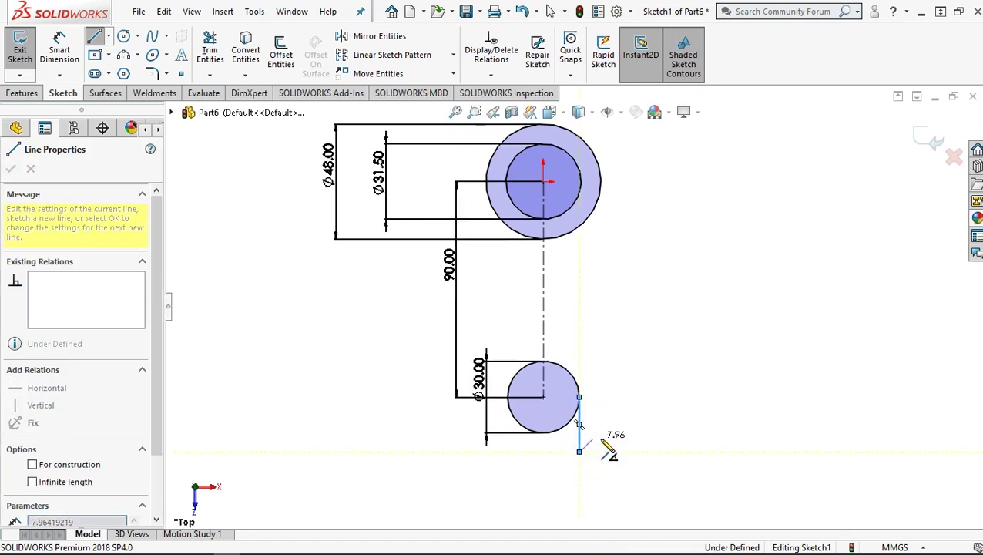
right_click(580, 425)
click(604, 368)
click(59, 50)
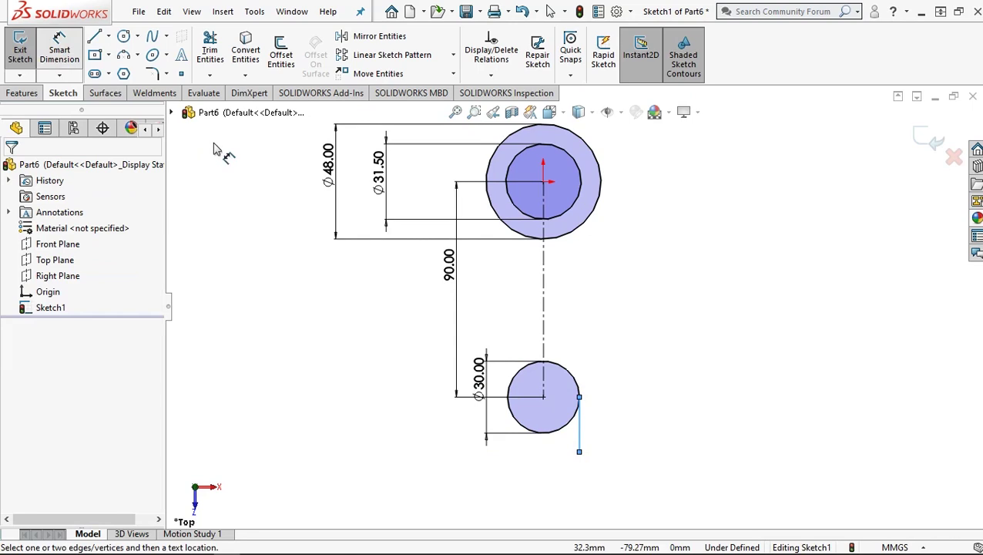
click(581, 428)
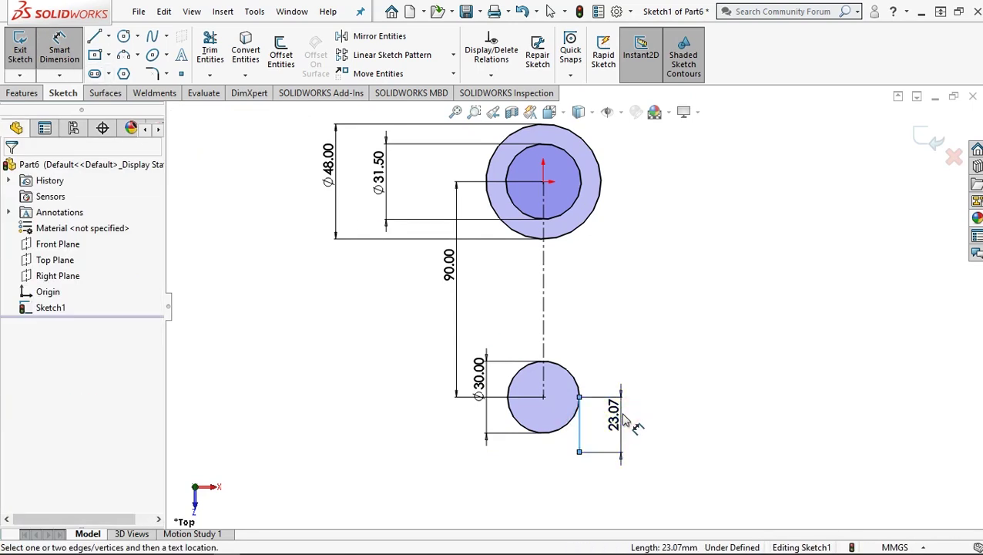
click(625, 420)
text(10)
click(567, 401)
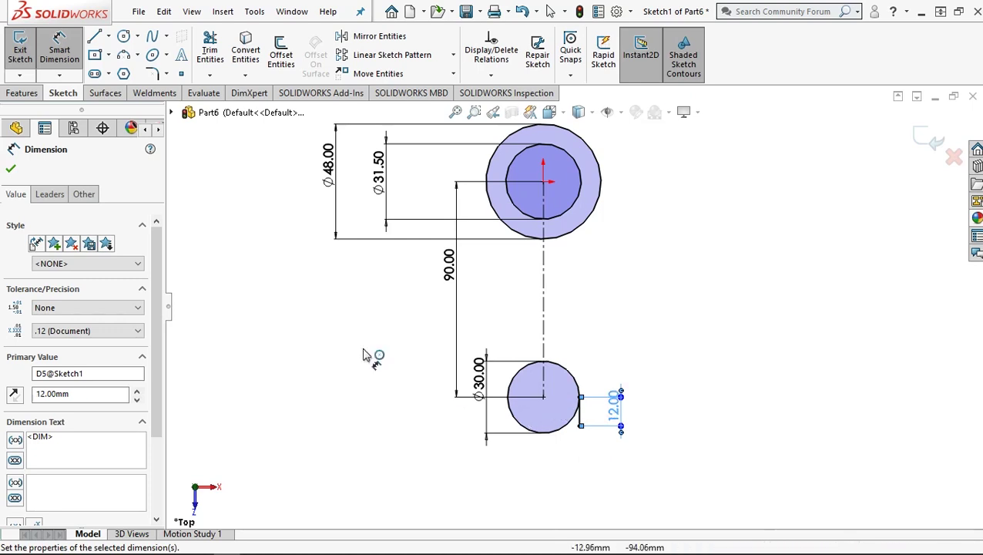
Mirror the 12 mm vertical line about the vertical centerline, keeping the original
click(368, 39)
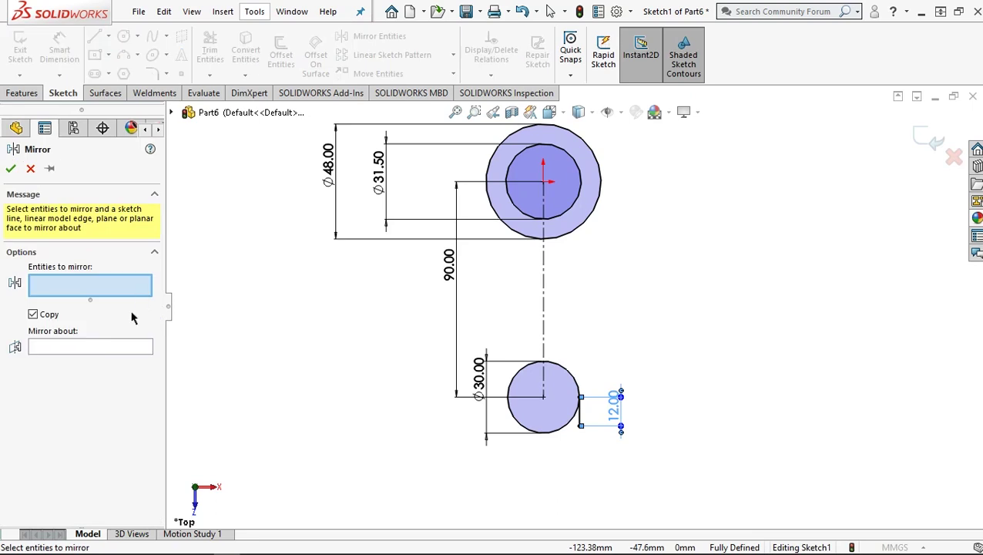
click(95, 347)
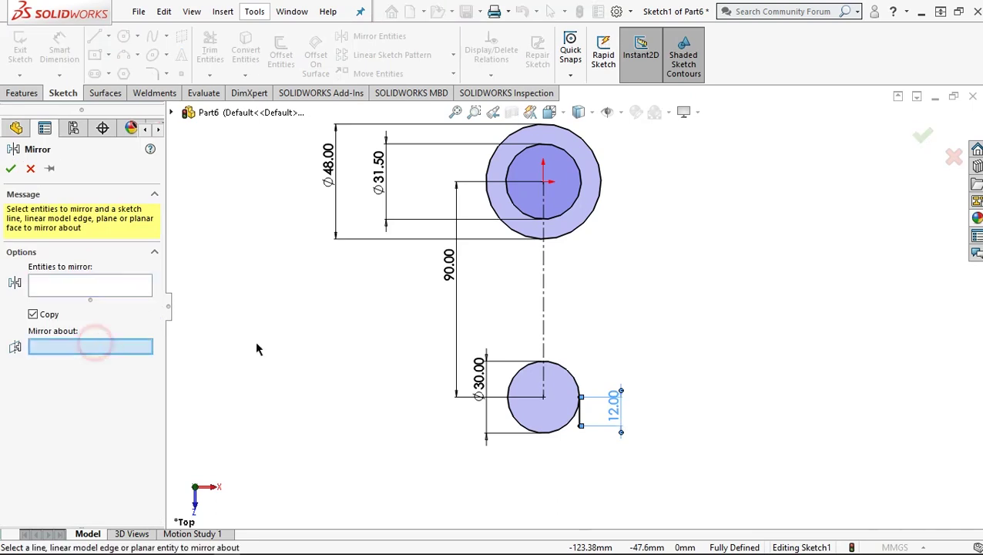
click(545, 313)
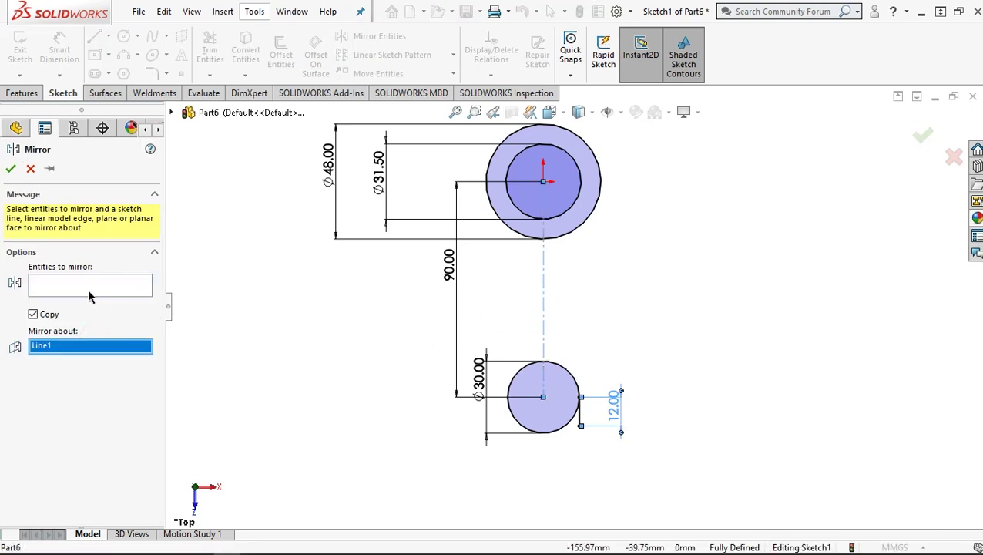
click(62, 288)
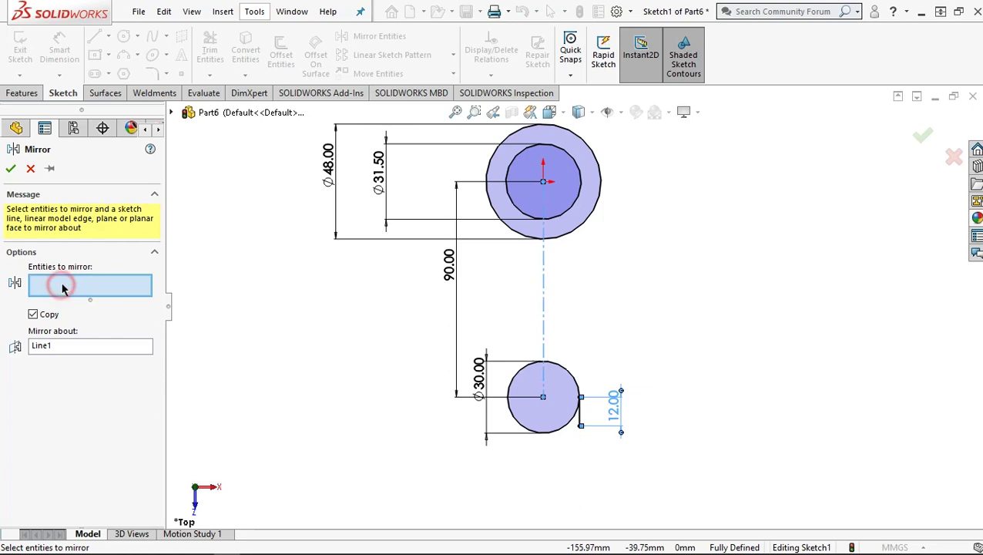
click(580, 417)
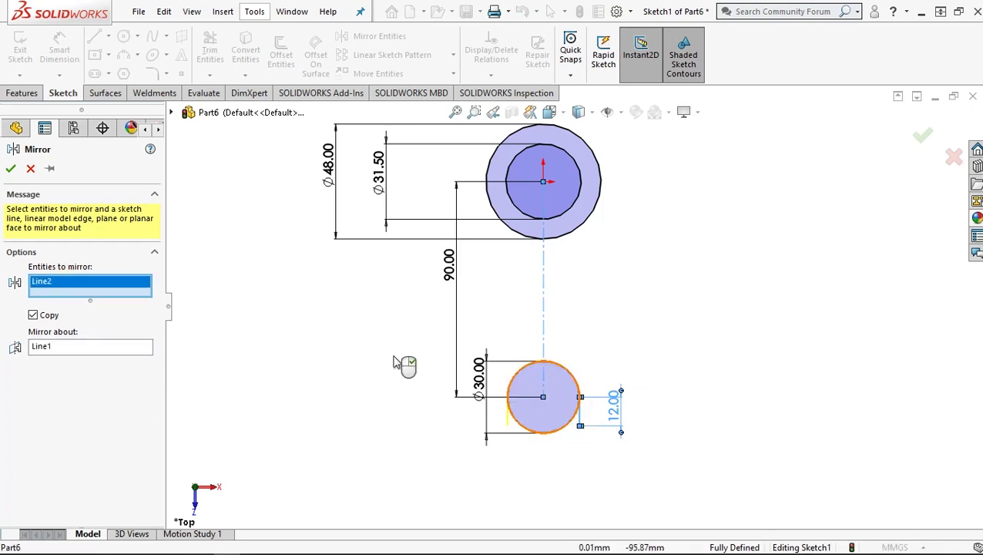
click(11, 170)
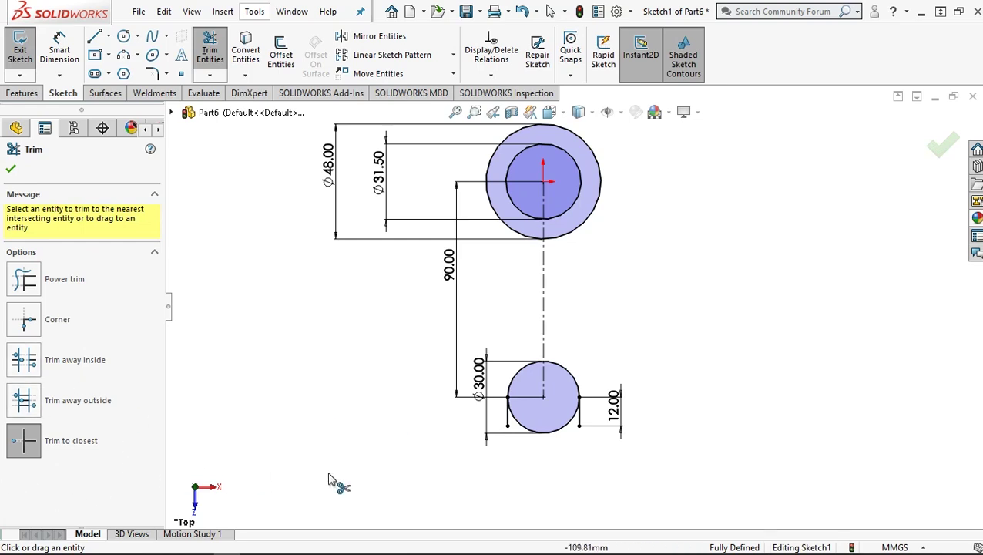
Trim away the lower half of the 30 mm circle and offset the remaining arch with its side lines 9 mm inward
click(559, 436)
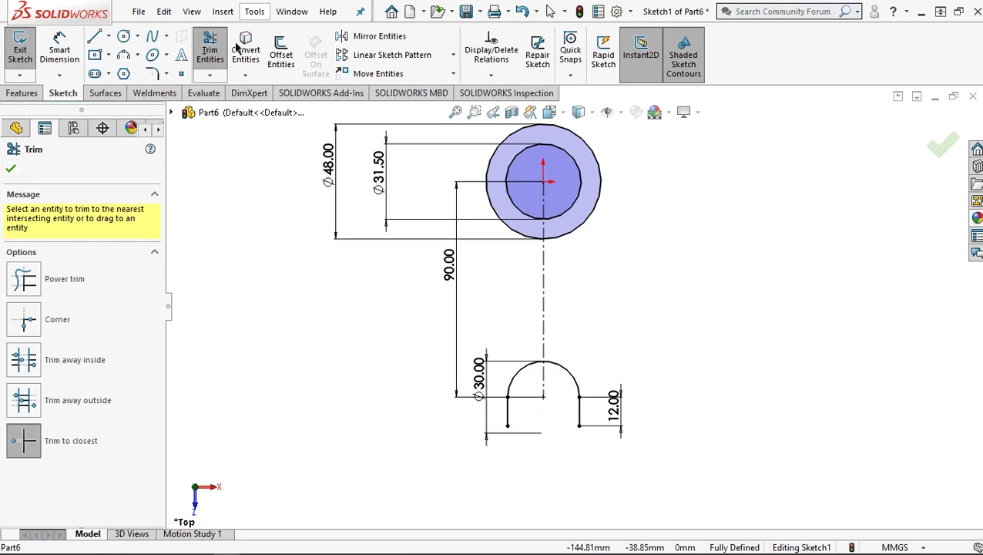
click(281, 48)
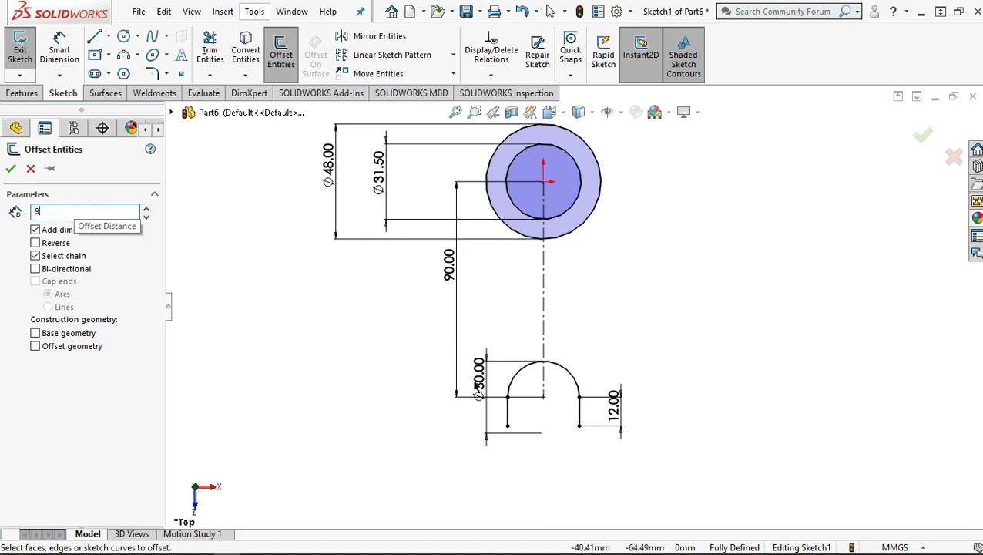
click(507, 417)
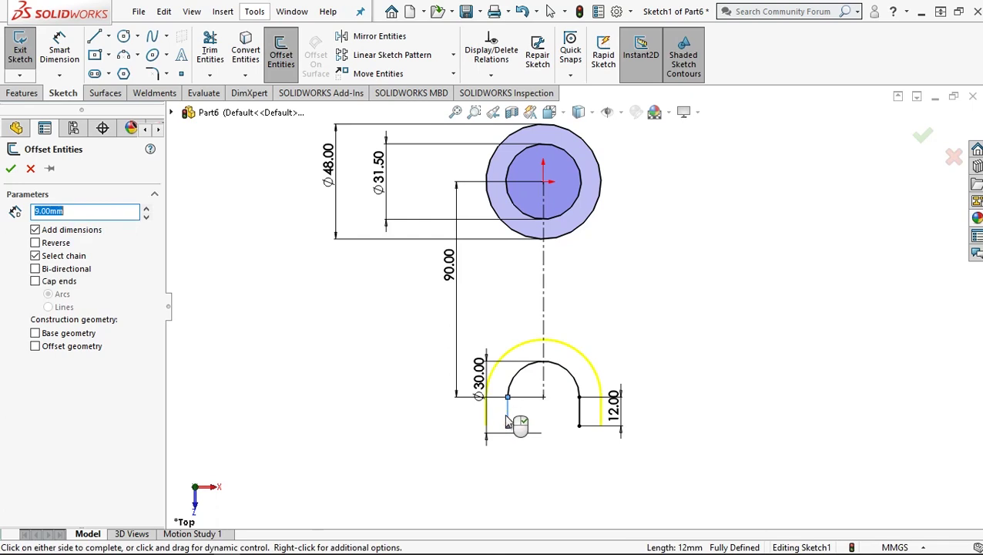
click(35, 242)
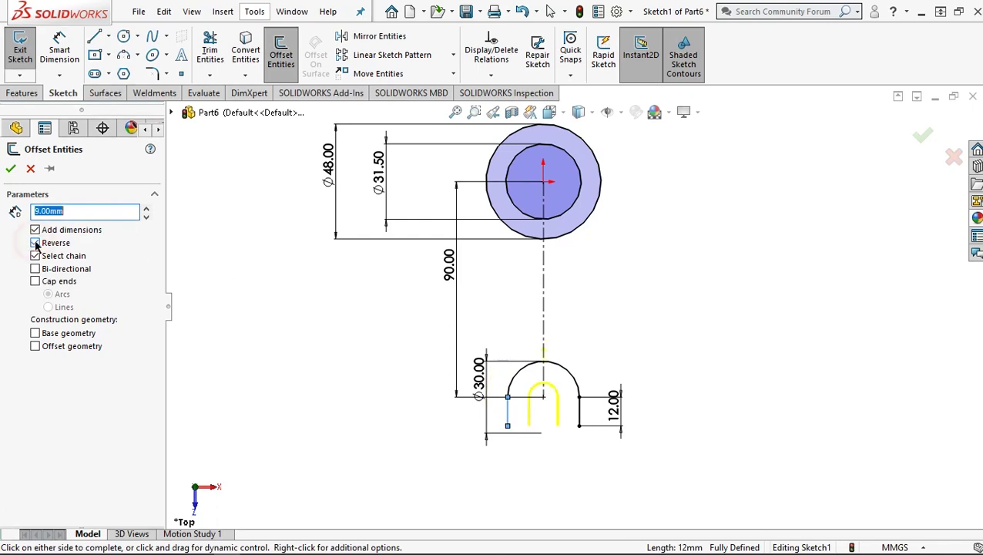
click(12, 169)
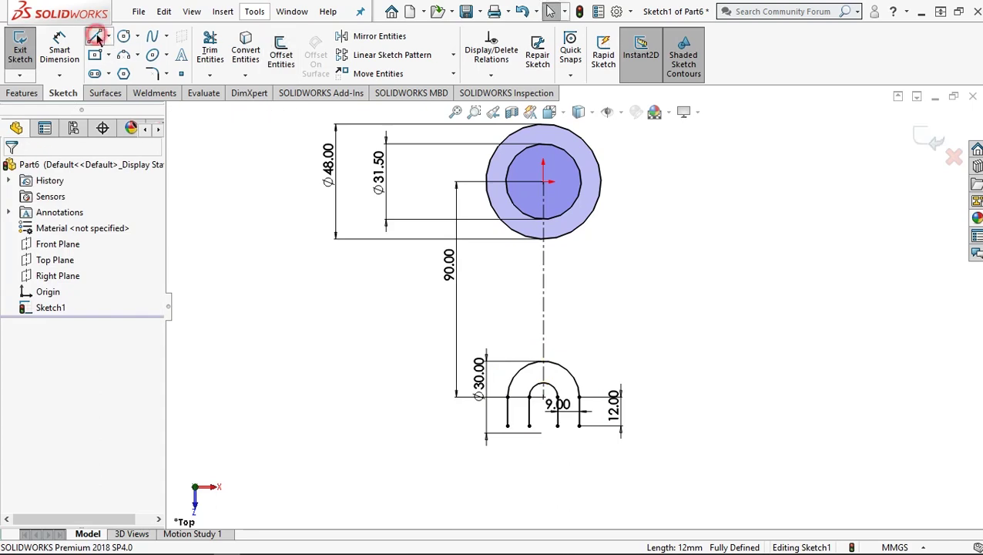
Close both open lower ends of the U-shaped profile with short horizontal lines between the outer and inner legs
click(508, 425)
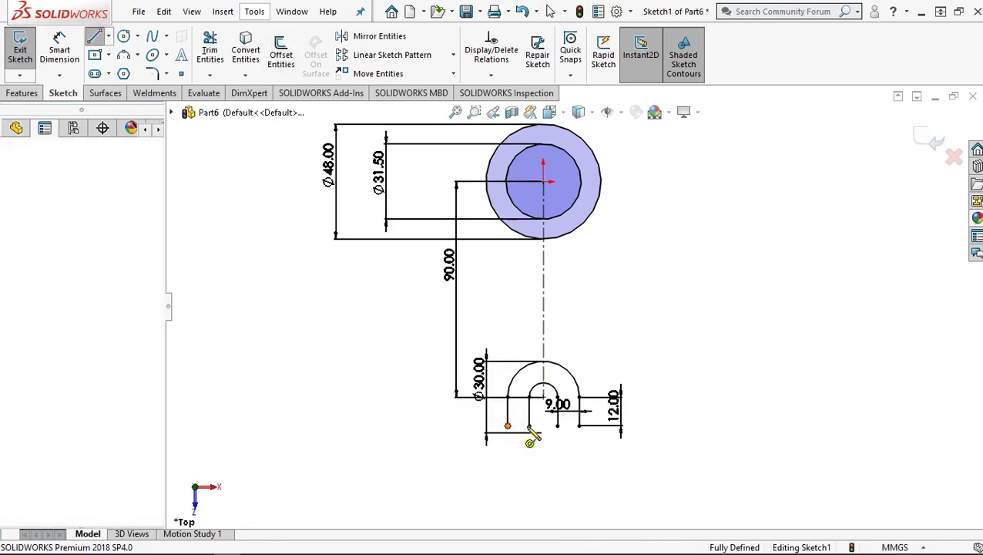
click(529, 425)
key(Escape)
click(557, 426)
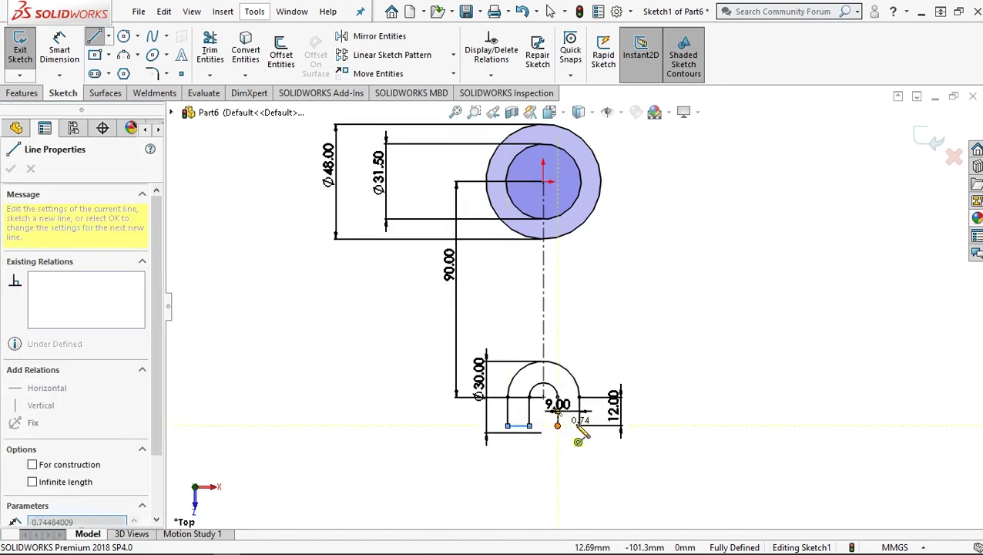
click(578, 425)
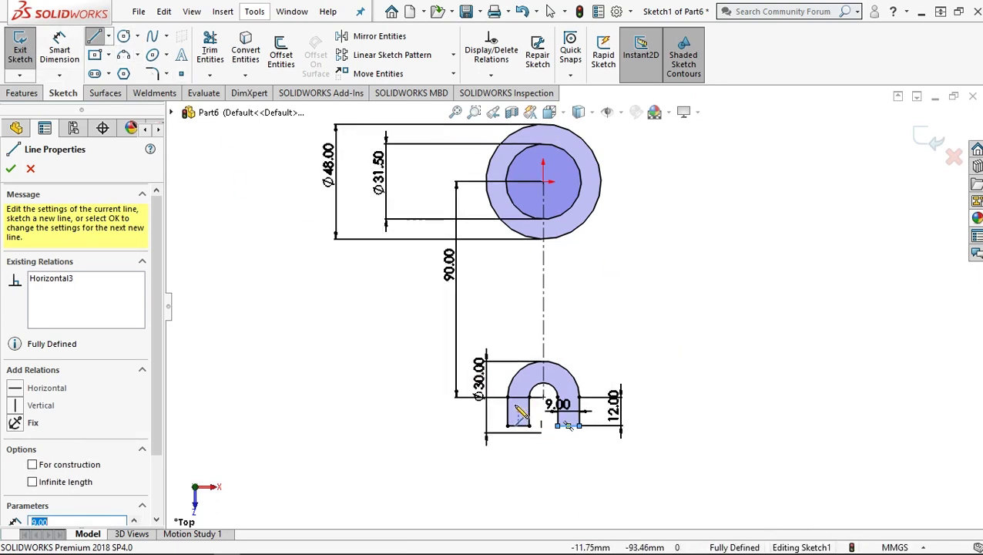
Sketch two vertical lines from the left and right ends of the outer arc up to the 48 mm circle
click(508, 398)
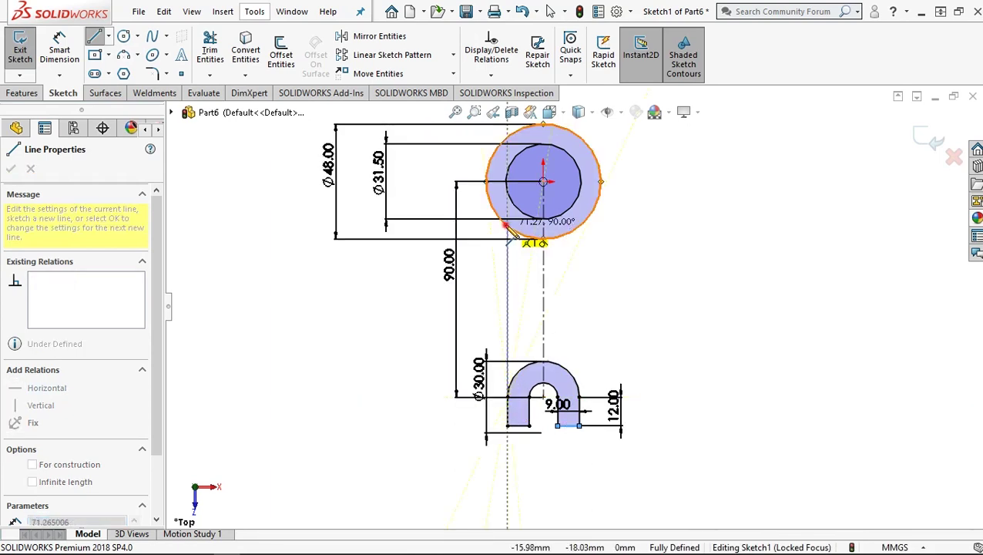
click(509, 227)
right_click(616, 271)
click(640, 281)
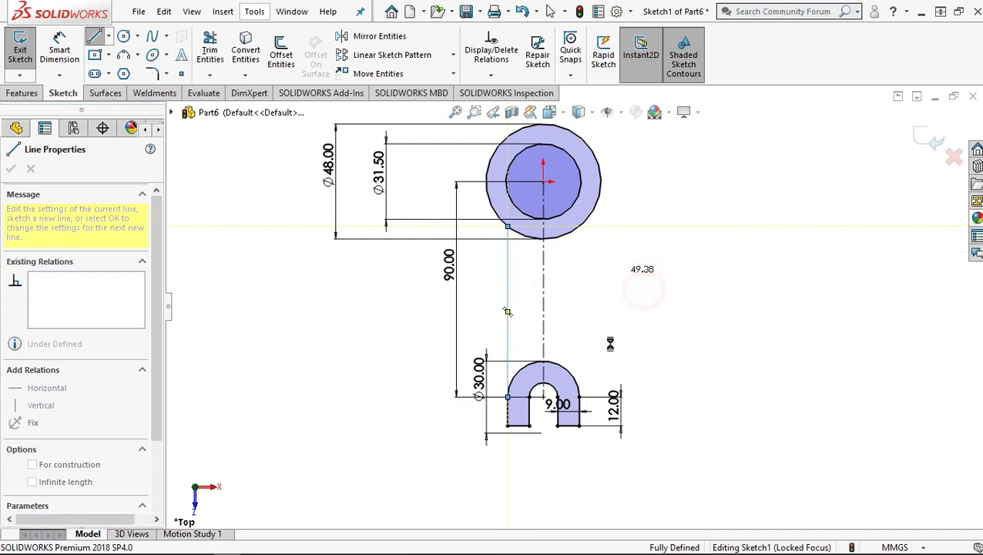
click(96, 39)
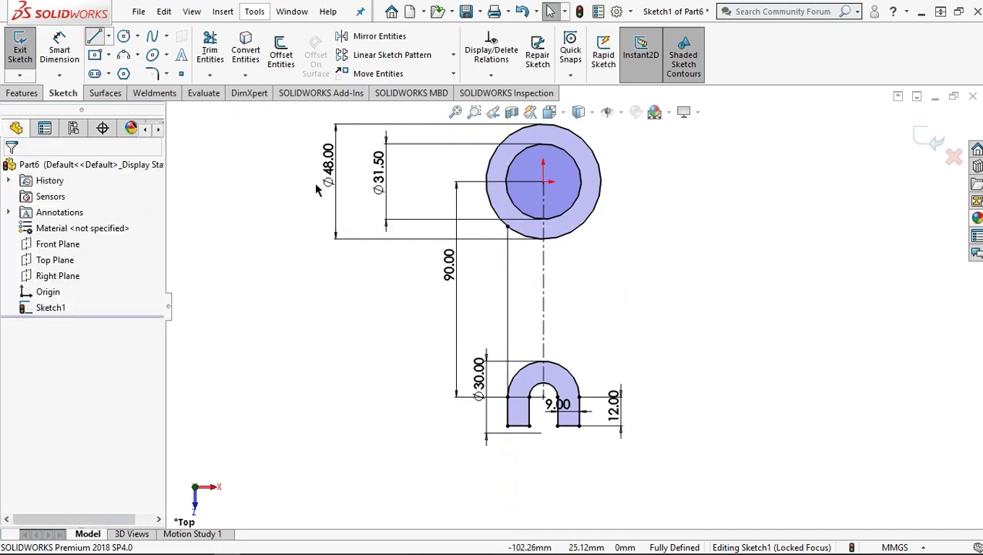
click(579, 398)
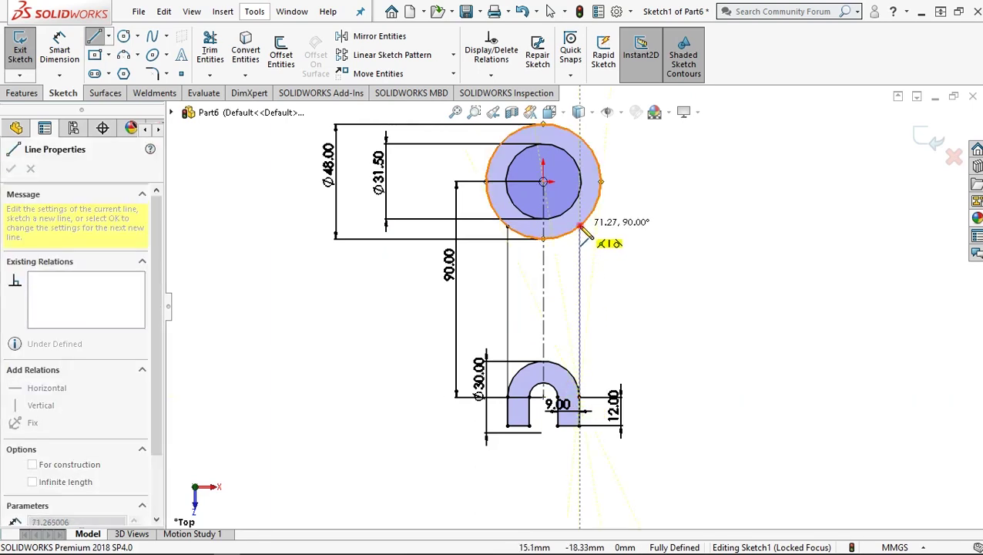
click(585, 233)
right_click(646, 281)
click(651, 279)
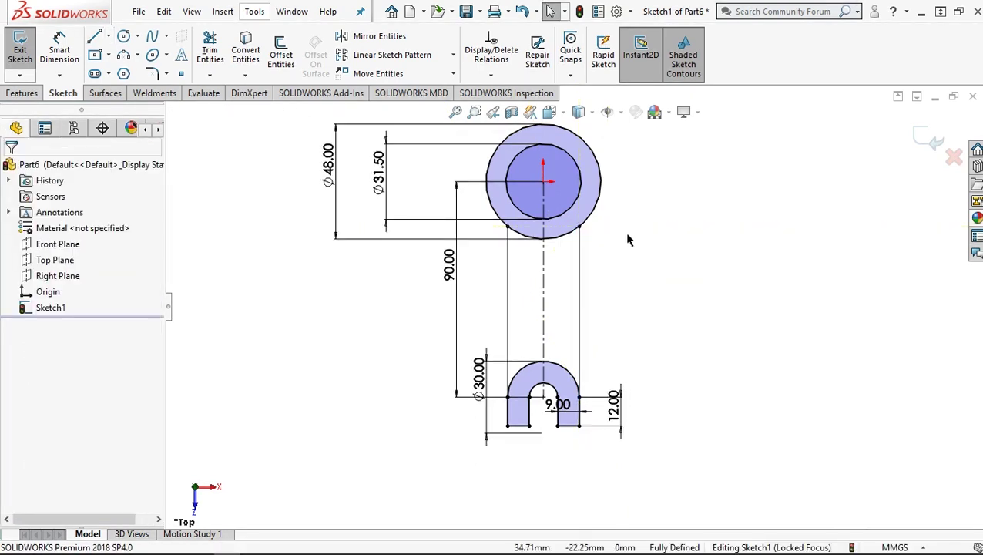
Extrude both halves of the closed U-shaped contour as a boss 20 mm deep with the Mid Plane end condition
ctrl+middle_drag(624, 232, 614, 264)
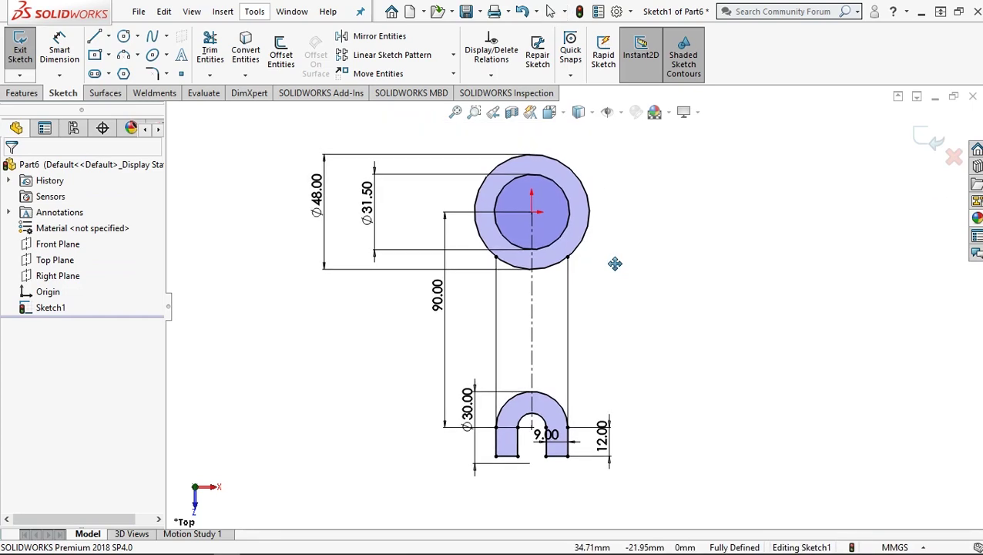
click(14, 94)
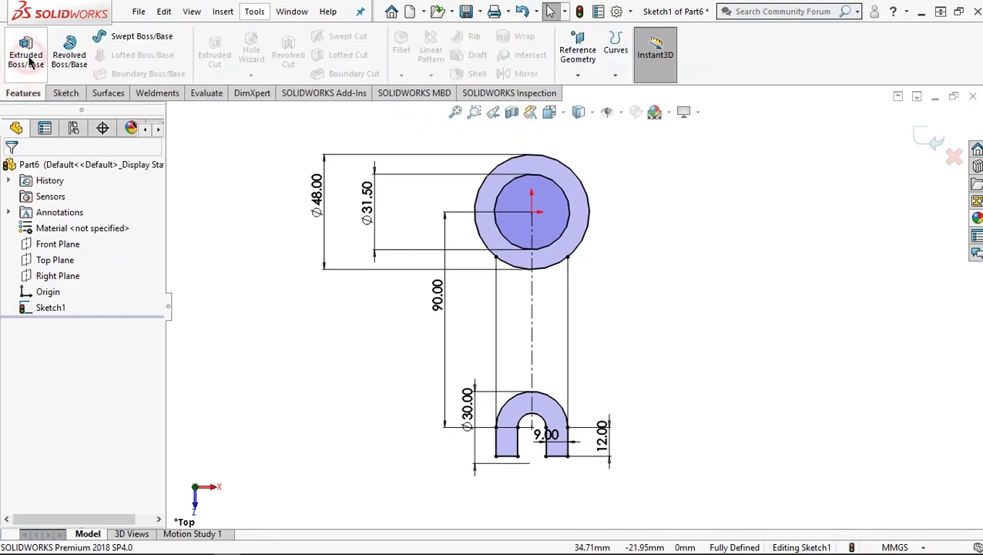
click(28, 57)
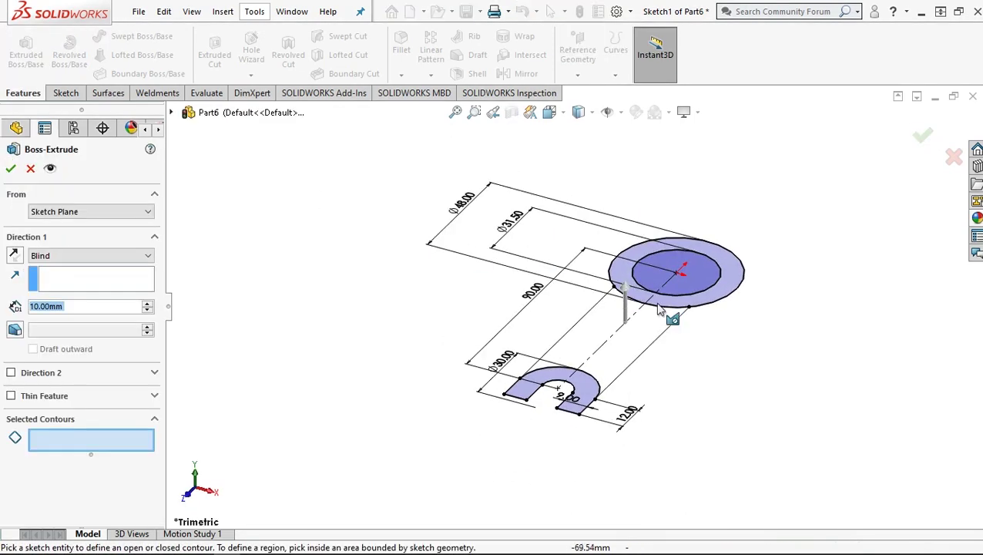
scroll(744, 332, down, 2)
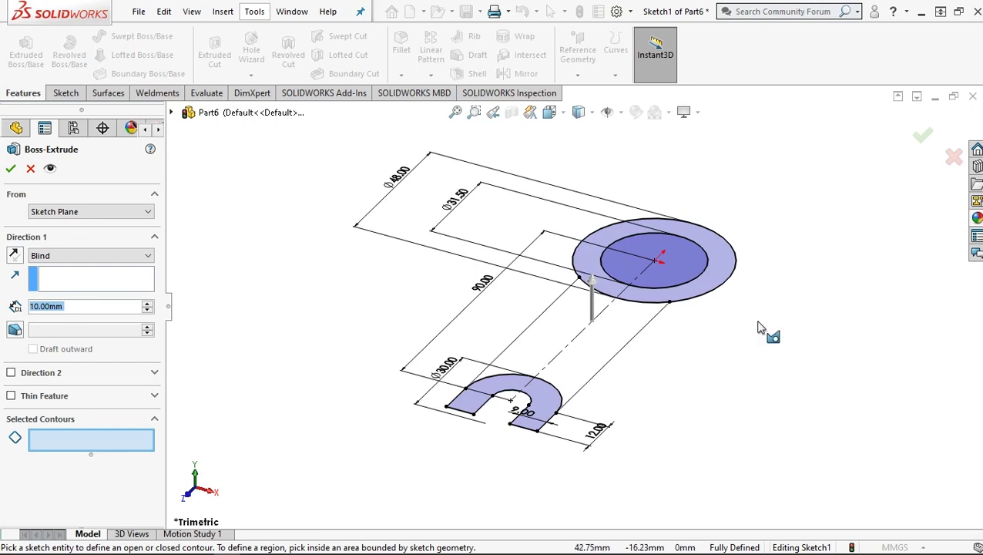
scroll(759, 327, down, 1)
click(96, 255)
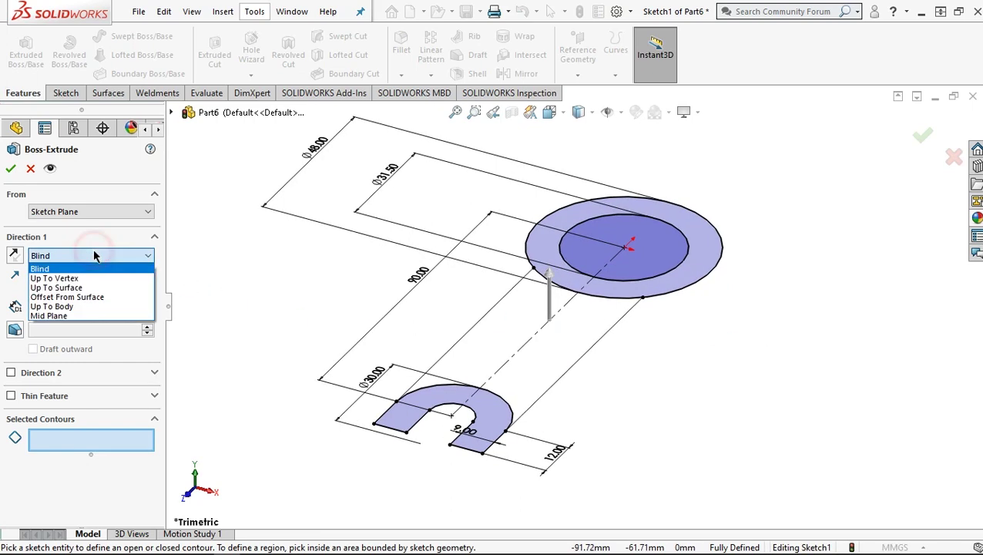
click(86, 316)
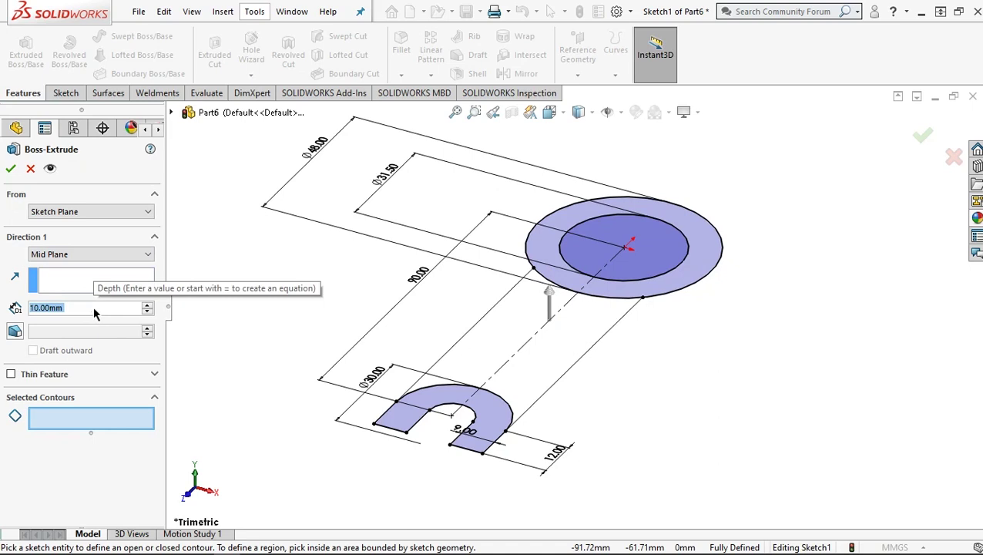
text(2)
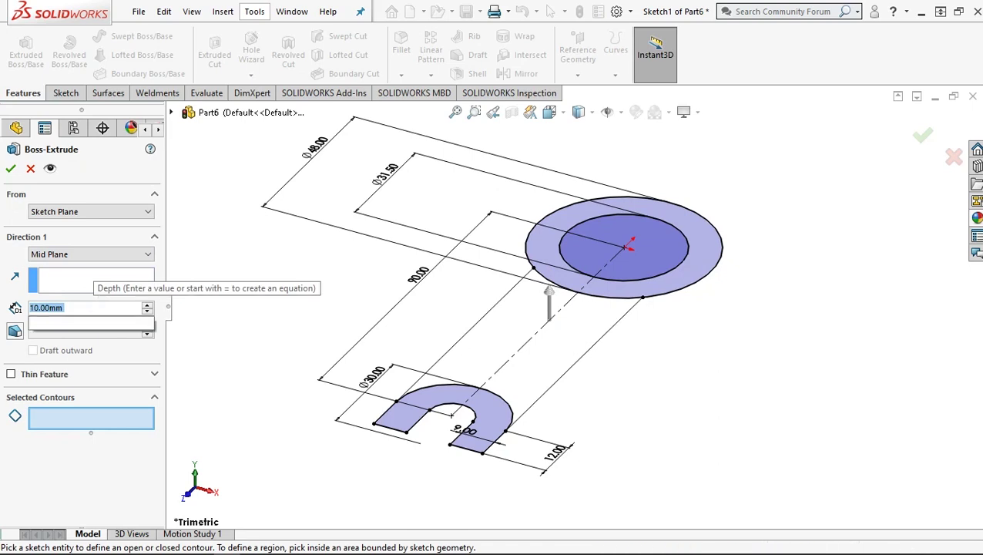
text(0)
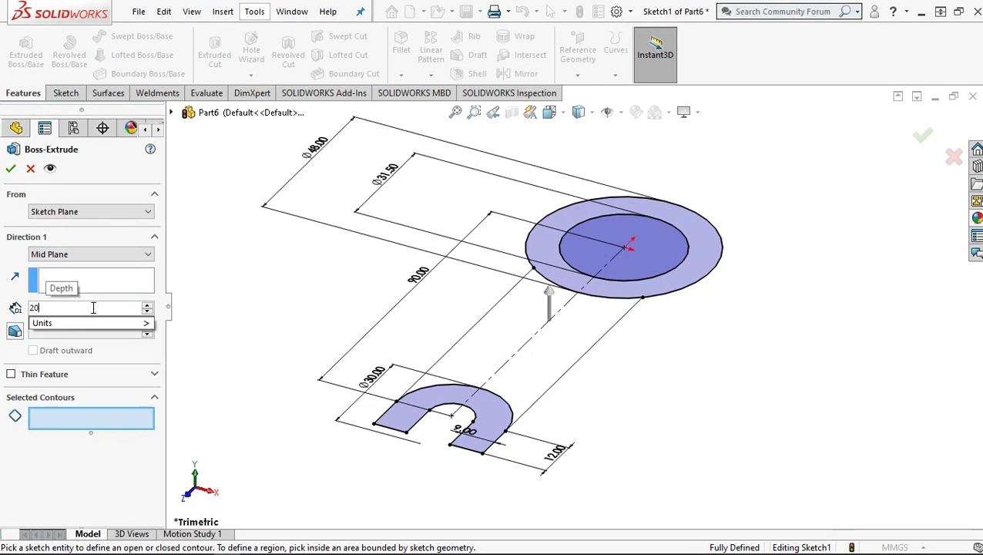
click(406, 414)
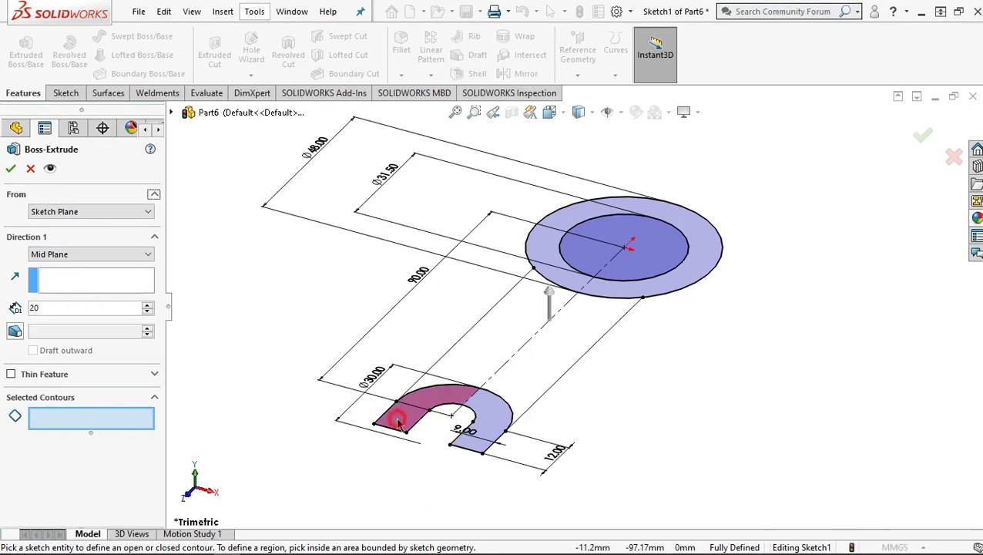
click(500, 423)
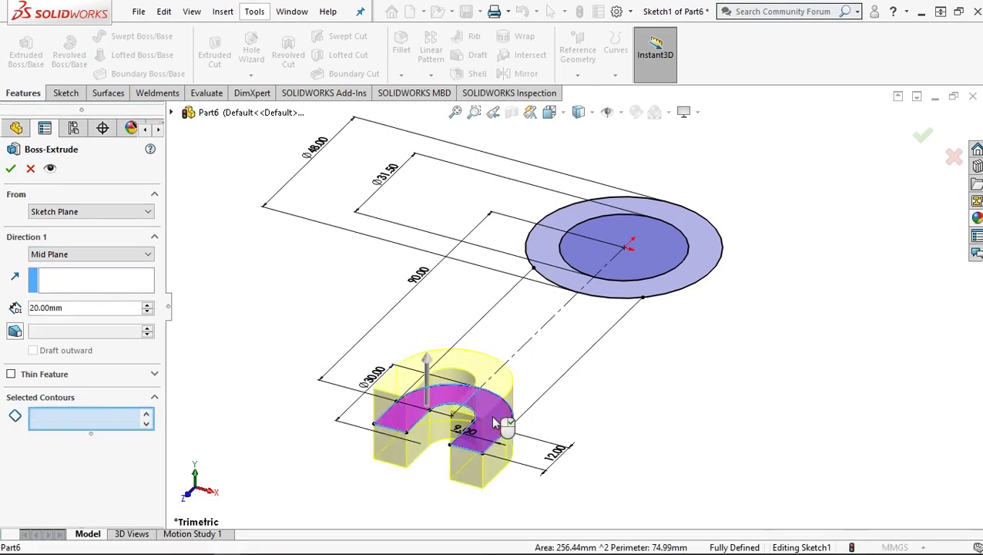
click(11, 168)
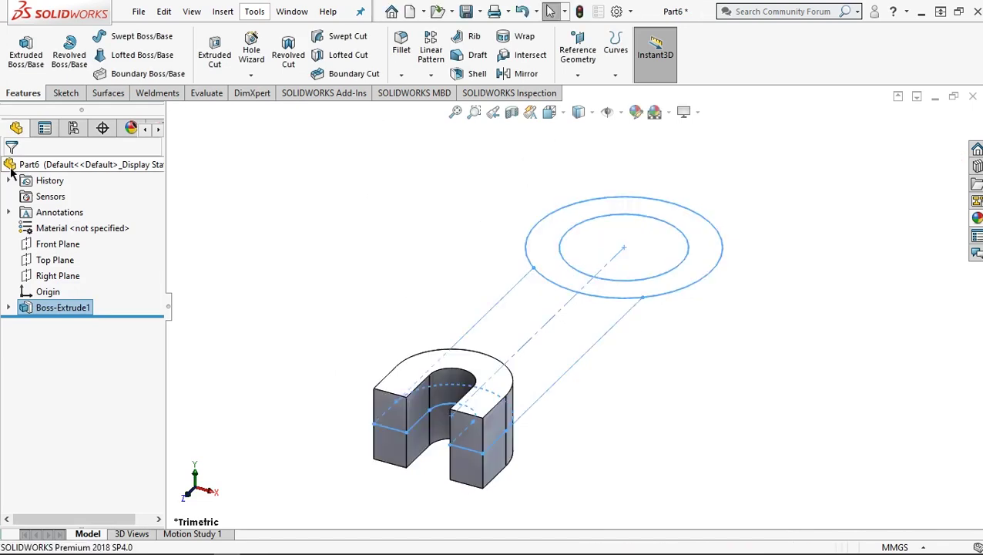
Extrude both halves of the arm region between the U-shaped end and the 48 mm circle as a 6 mm deep blind boss
click(8, 308)
click(52, 324)
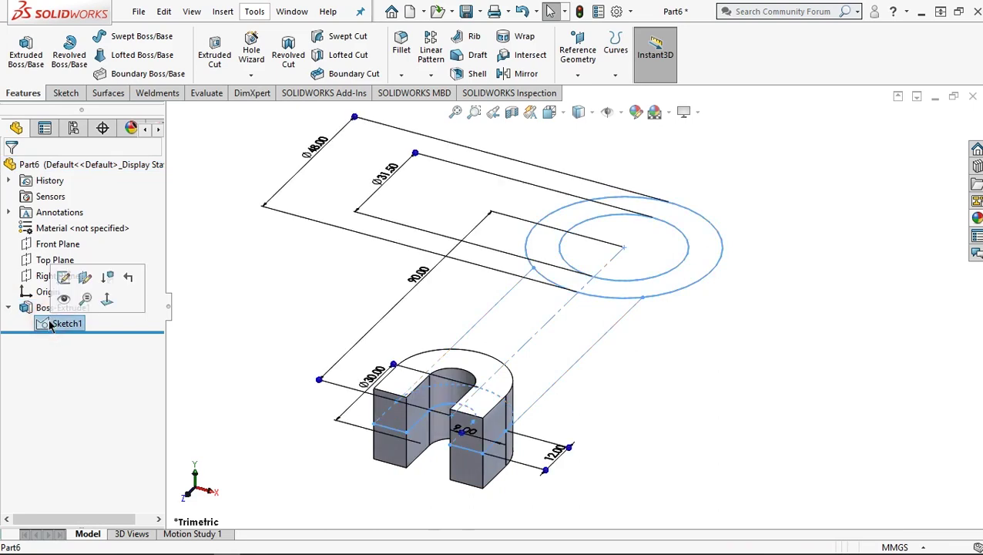
click(26, 44)
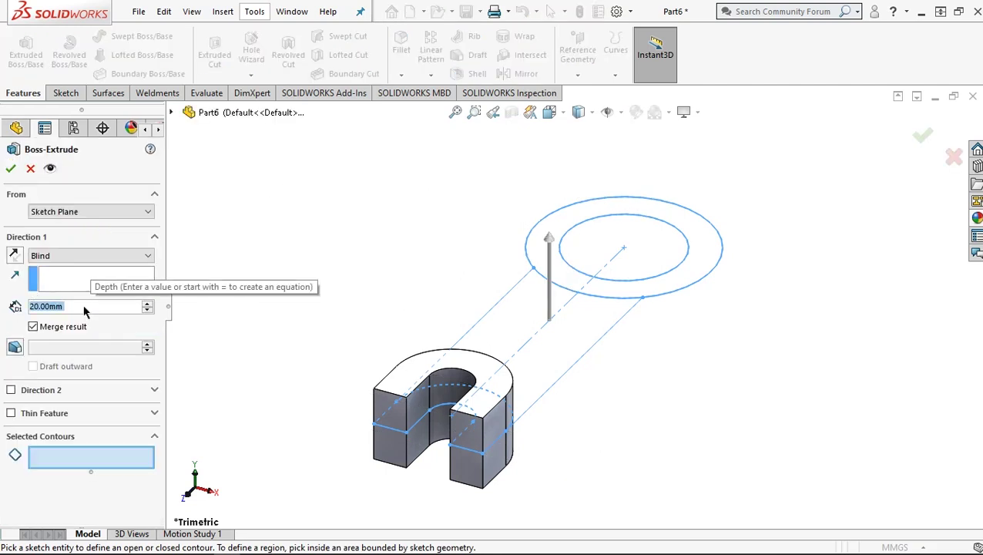
text(6)
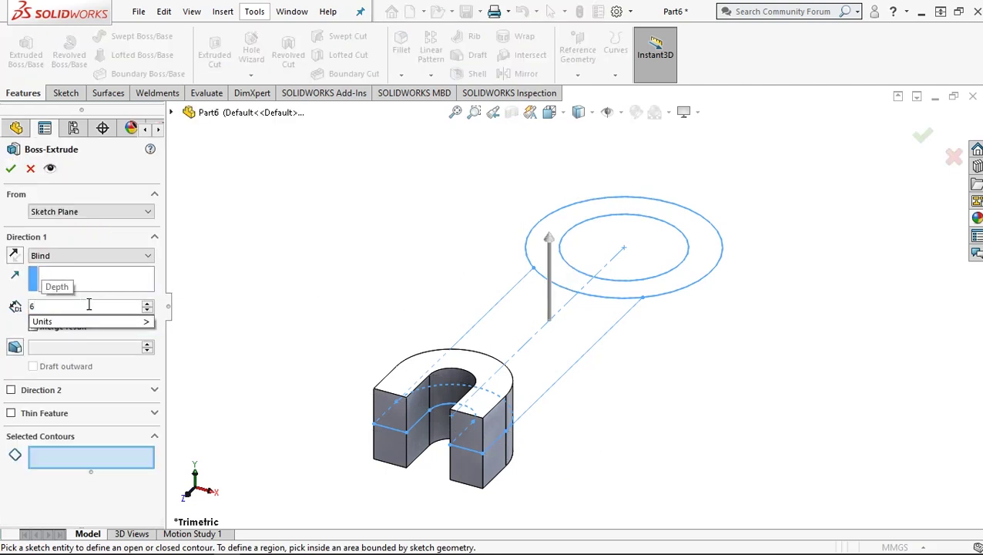
click(490, 322)
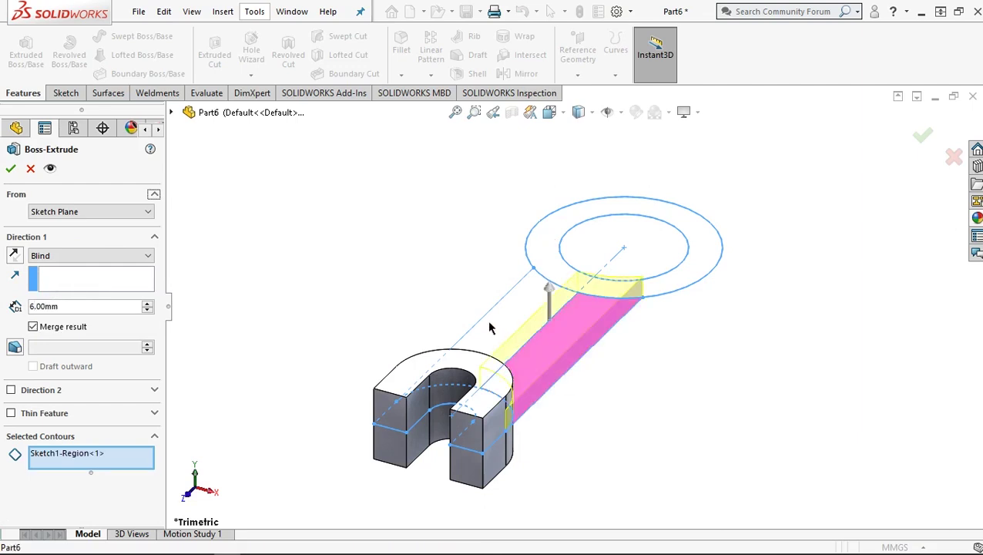
click(491, 324)
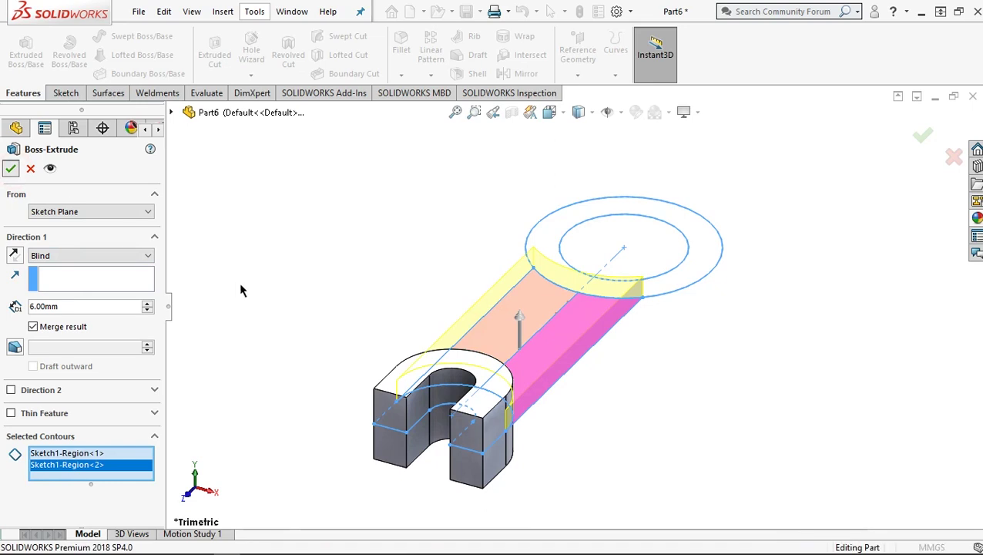
key(Return)
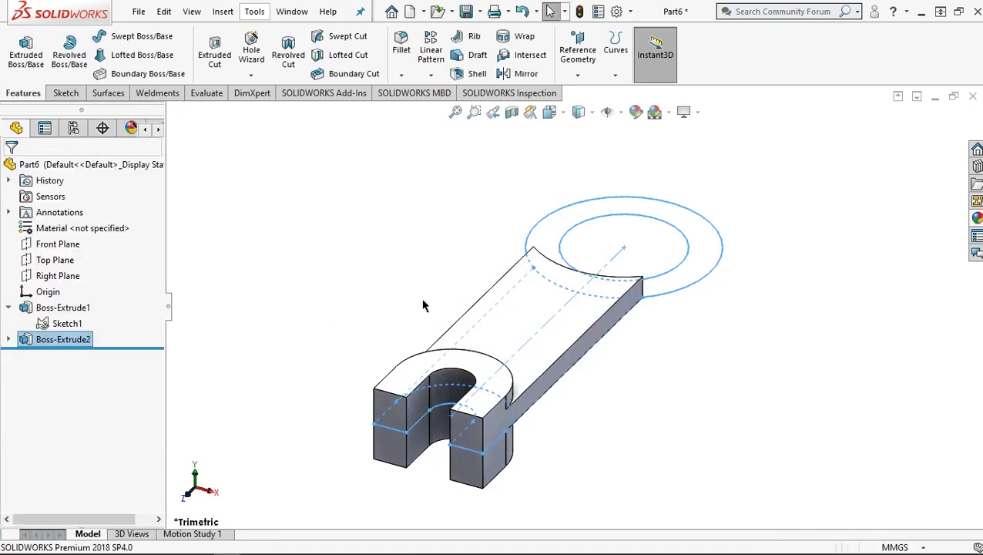
Edit the arm extrusion so its end condition is Mid Plane
mouse_move(598, 399)
middle_down()
mouse_move(575, 342)
mouse_move(590, 388)
middle_up()
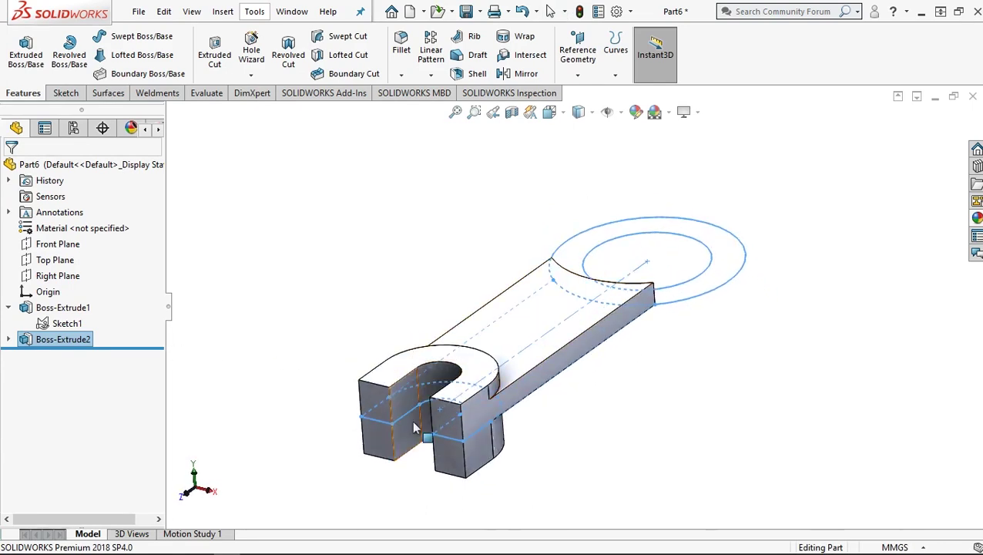
right_click(44, 343)
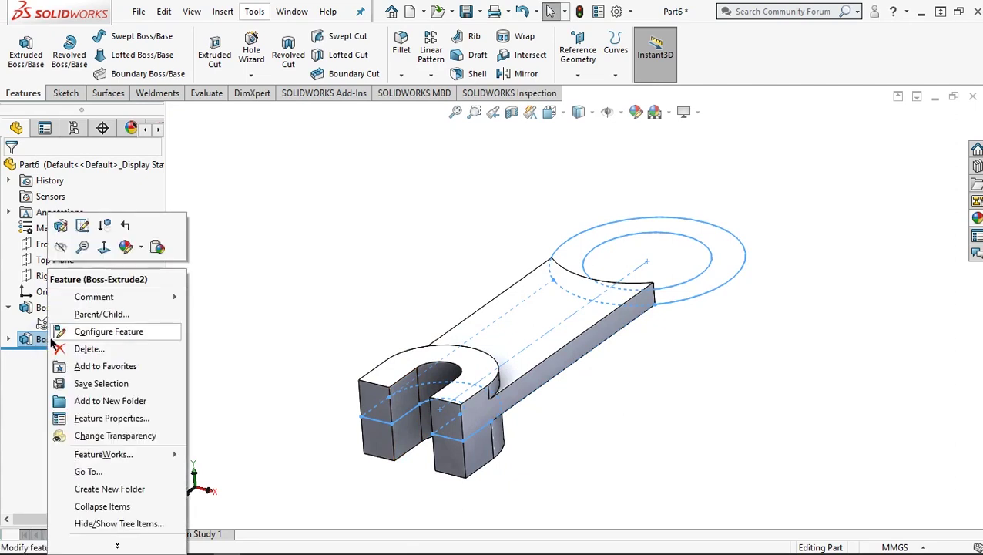
click(60, 227)
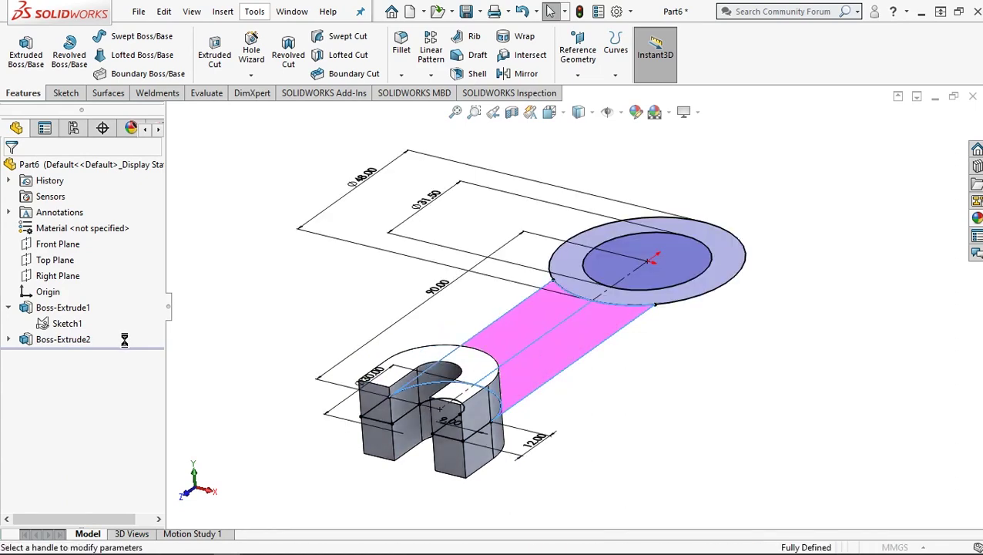
click(65, 255)
click(73, 325)
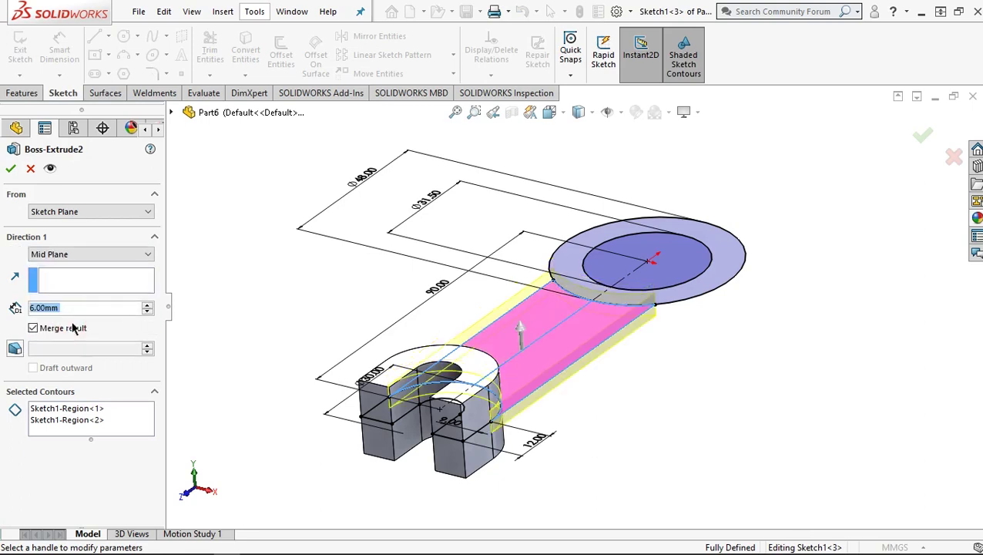
click(11, 168)
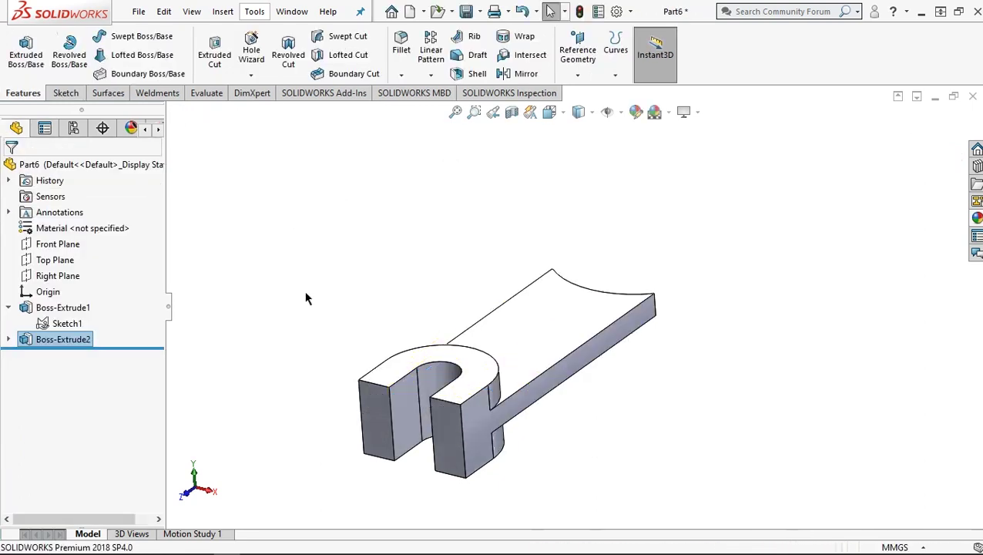
Set up a blind boss extrusion of the ring region between the two concentric circles from the shared sketch, with a depth of 33 mm
click(9, 339)
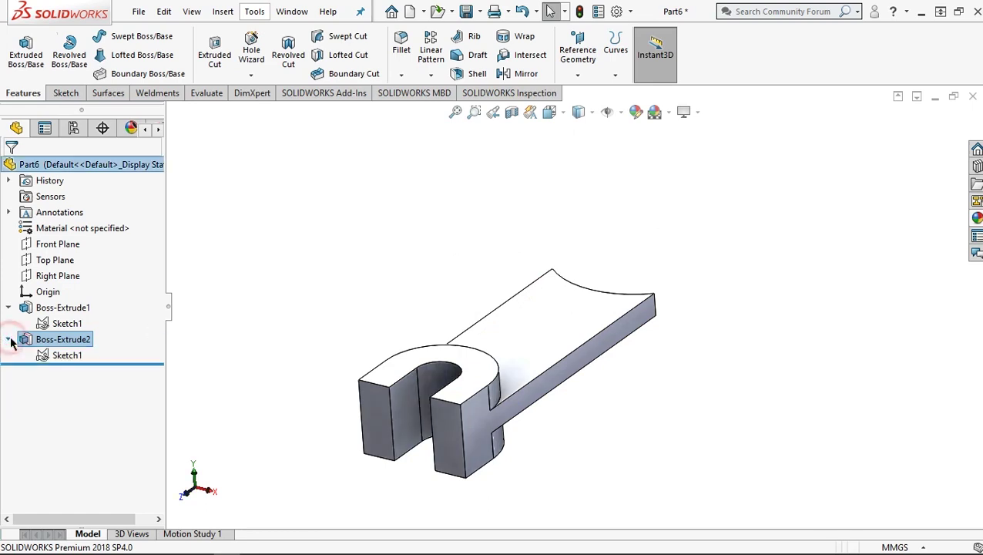
click(67, 355)
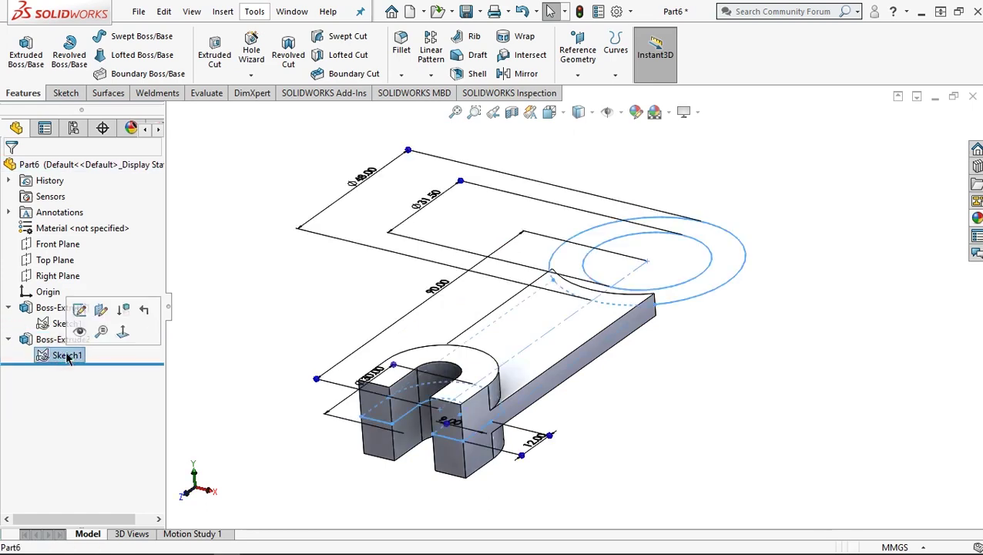
click(25, 52)
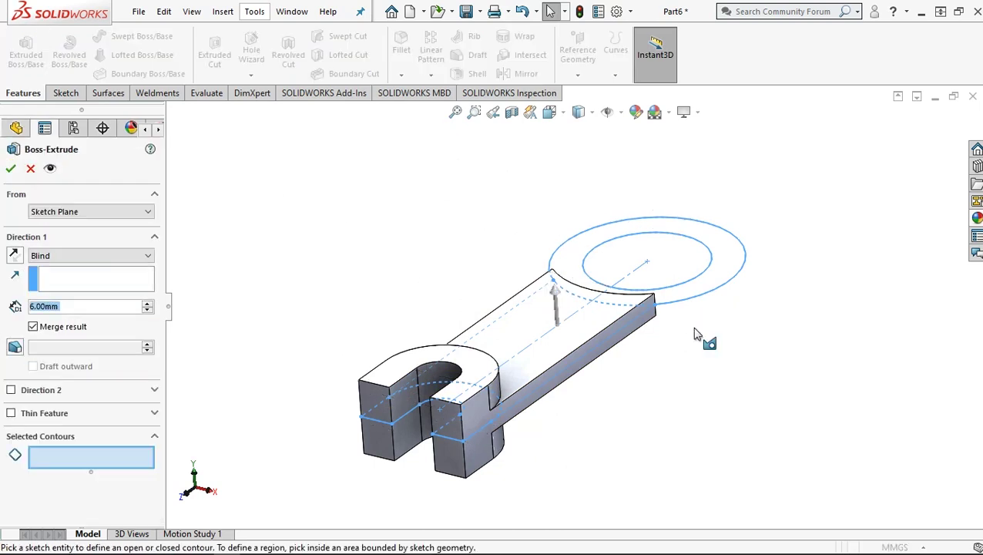
scroll(745, 284, down, 1)
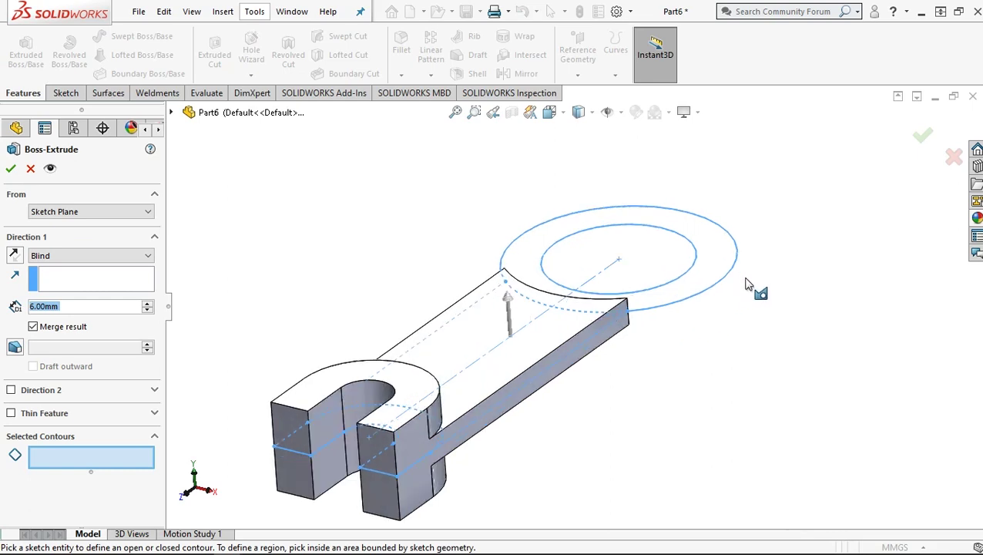
click(674, 291)
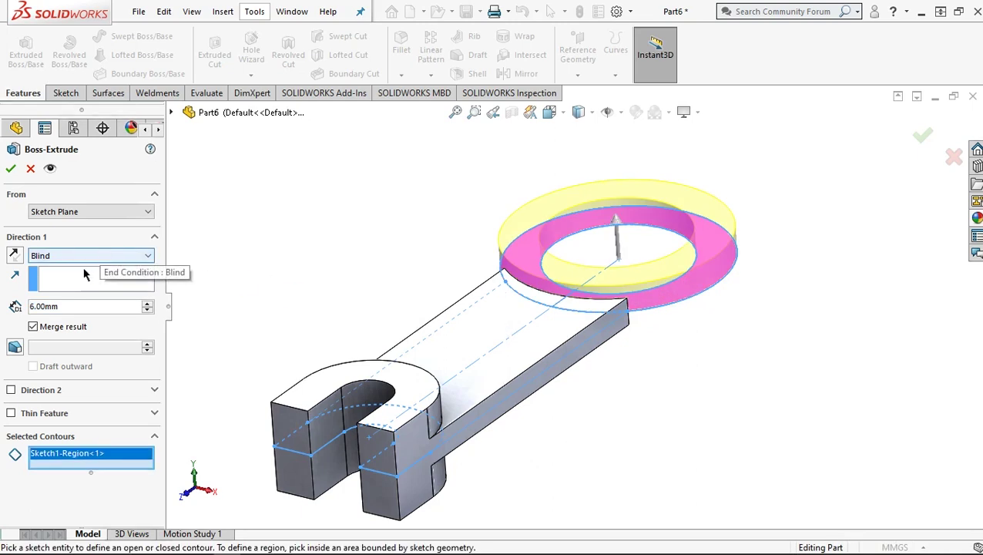
click(73, 306)
double_click(75, 306)
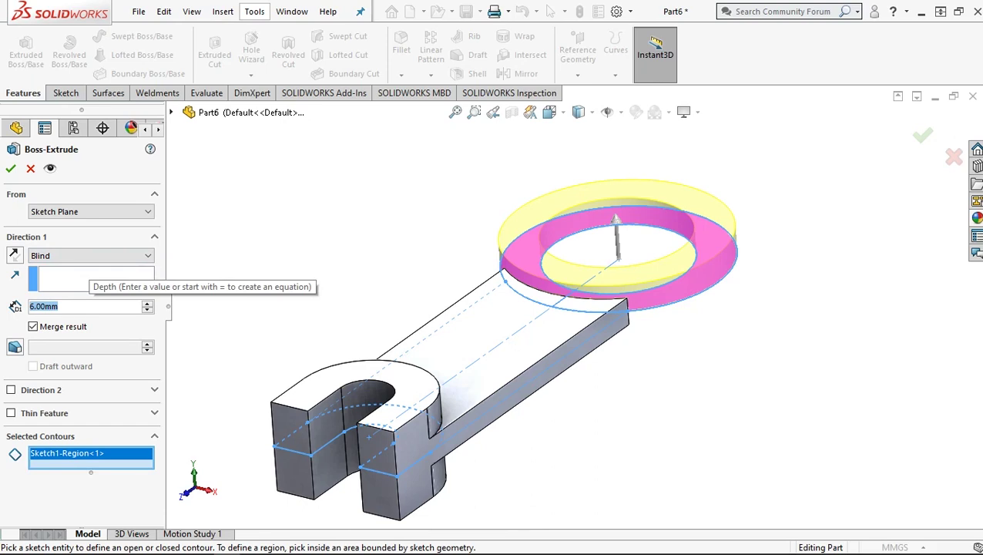
text(33)
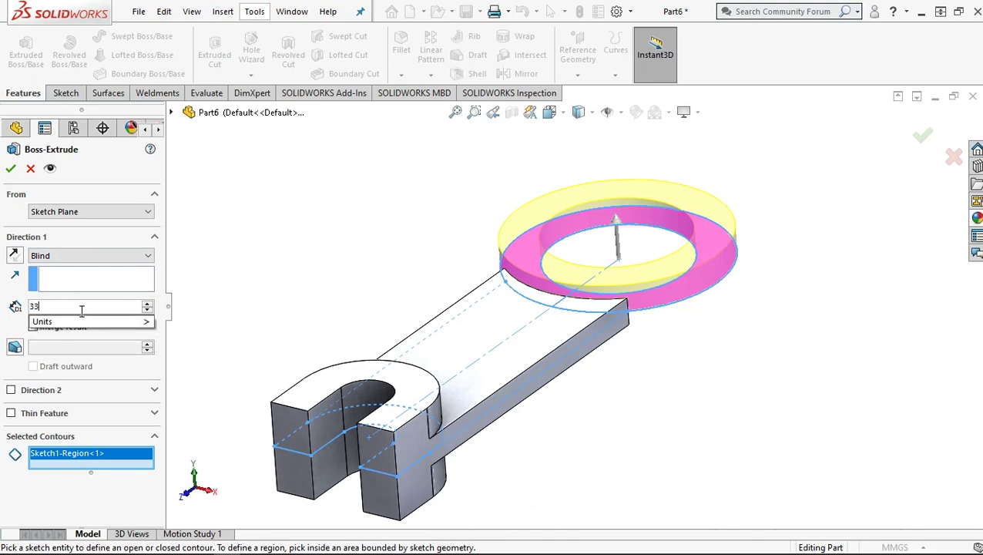
Add a blind second direction with depth 45-32-3 to the ring extrusion and finish the boss
click(12, 392)
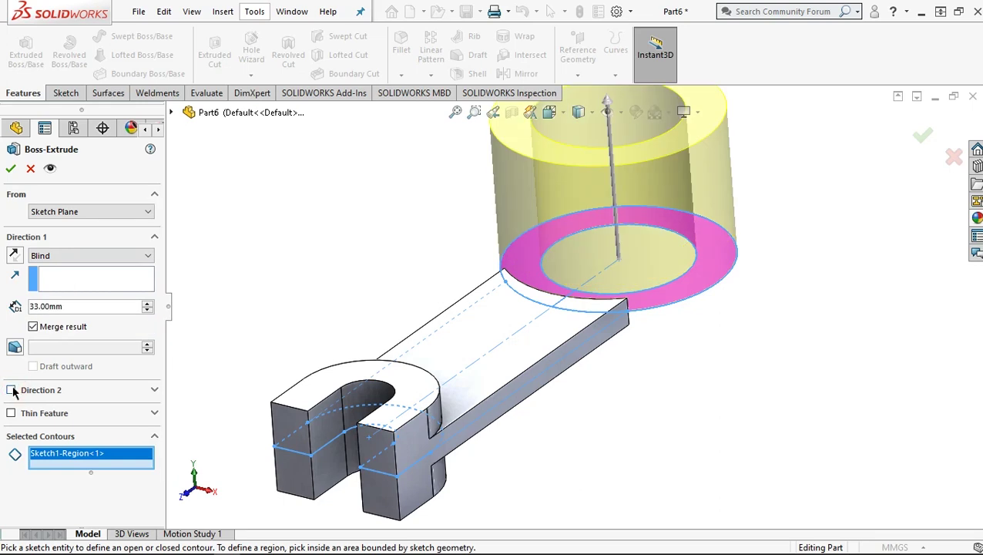
click(11, 391)
drag(156, 377, 154, 404)
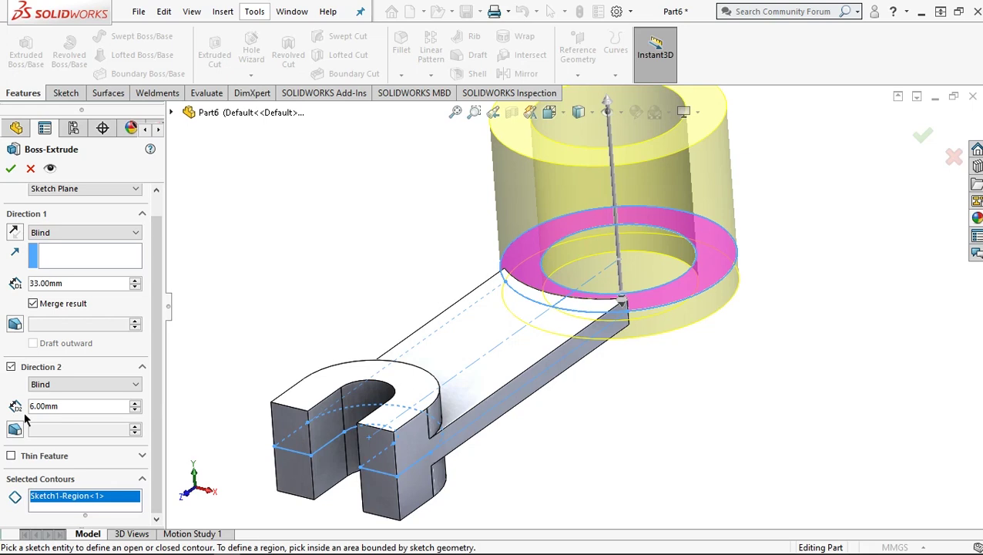
double_click(66, 406)
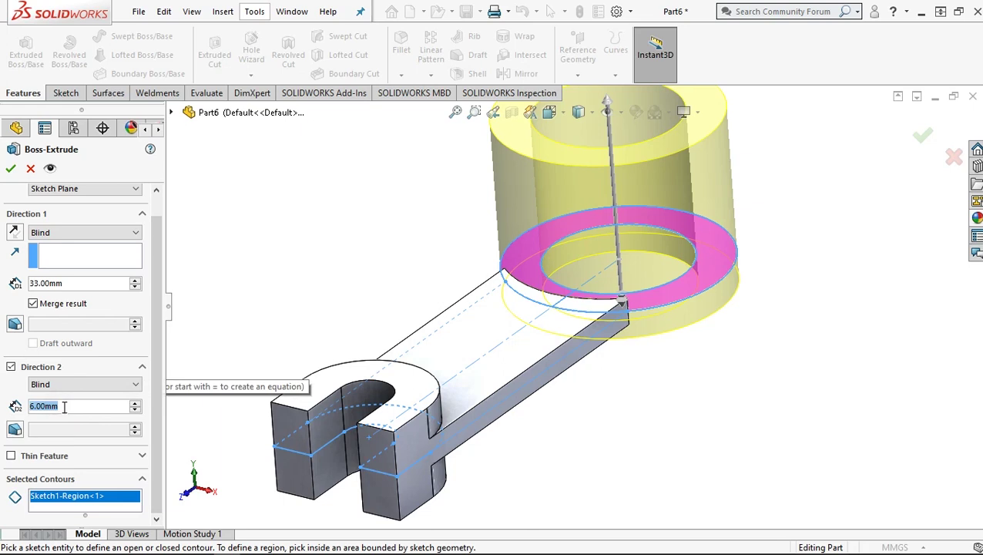
text(4)
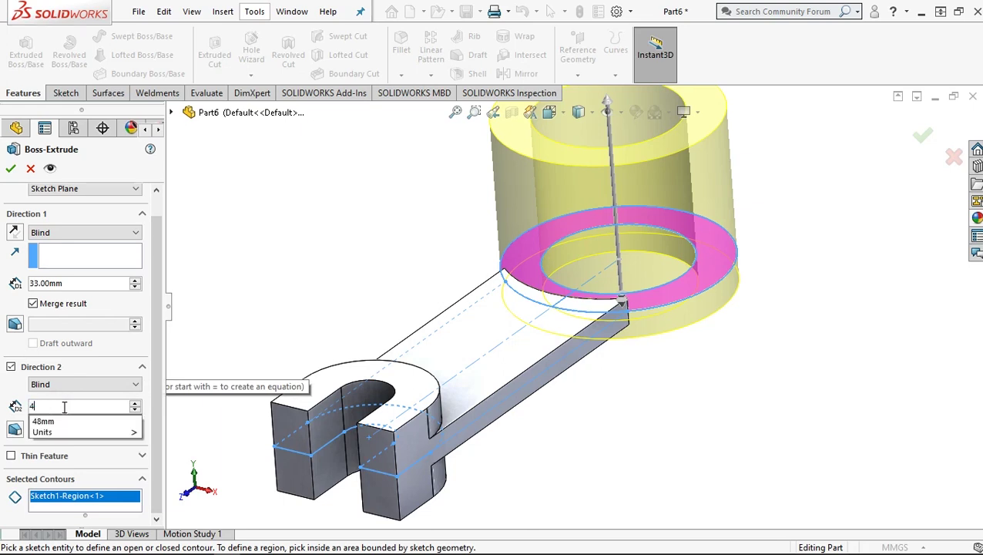
text(5)
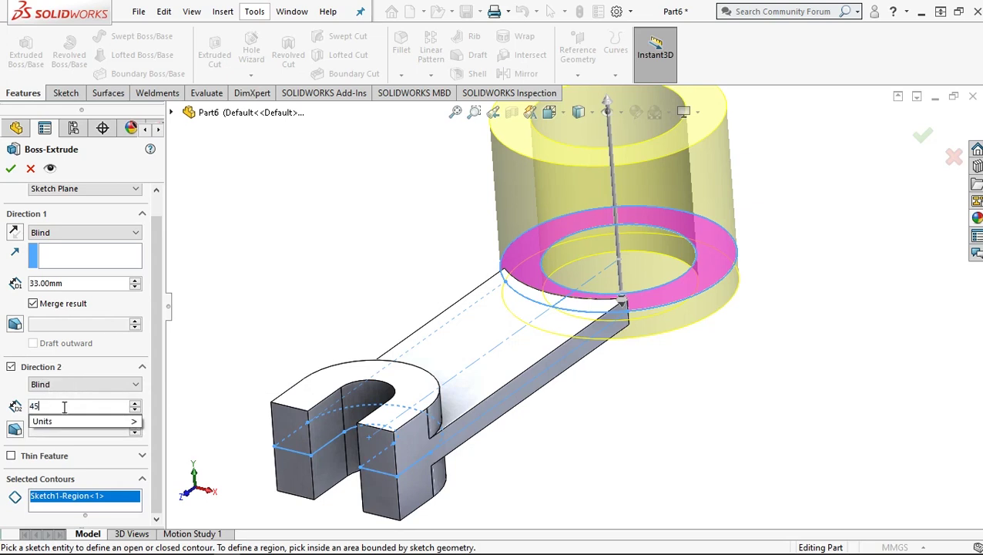
text(-)
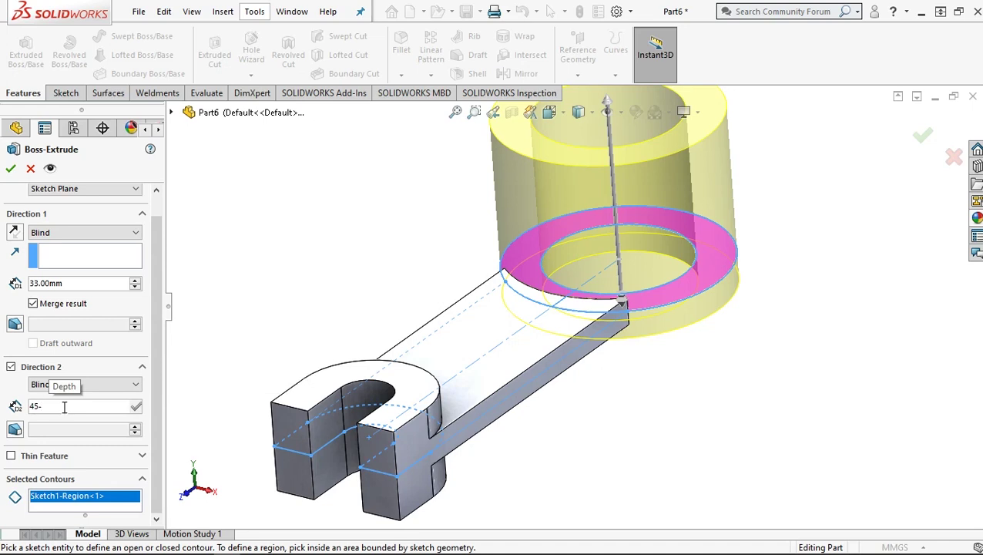
text(3)
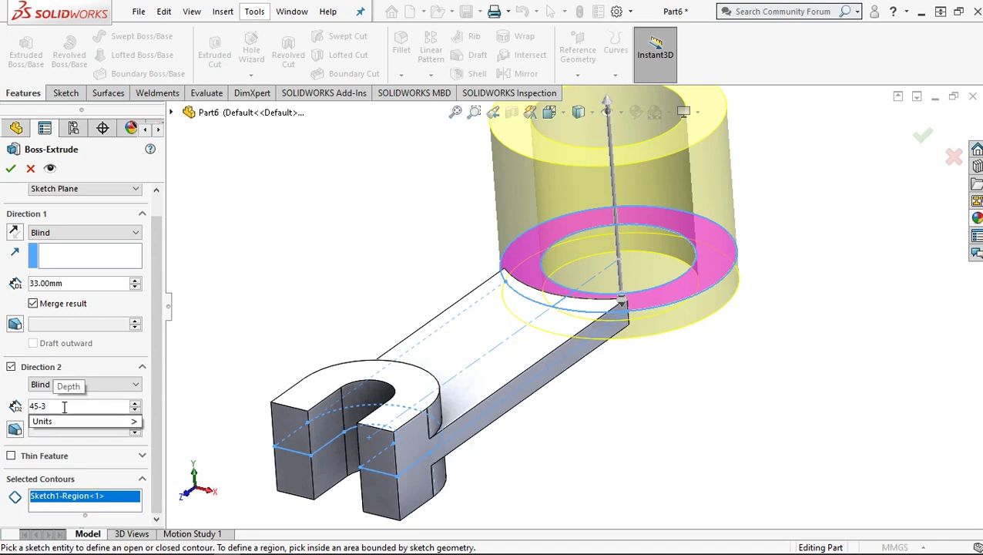
text(2)
text(-)
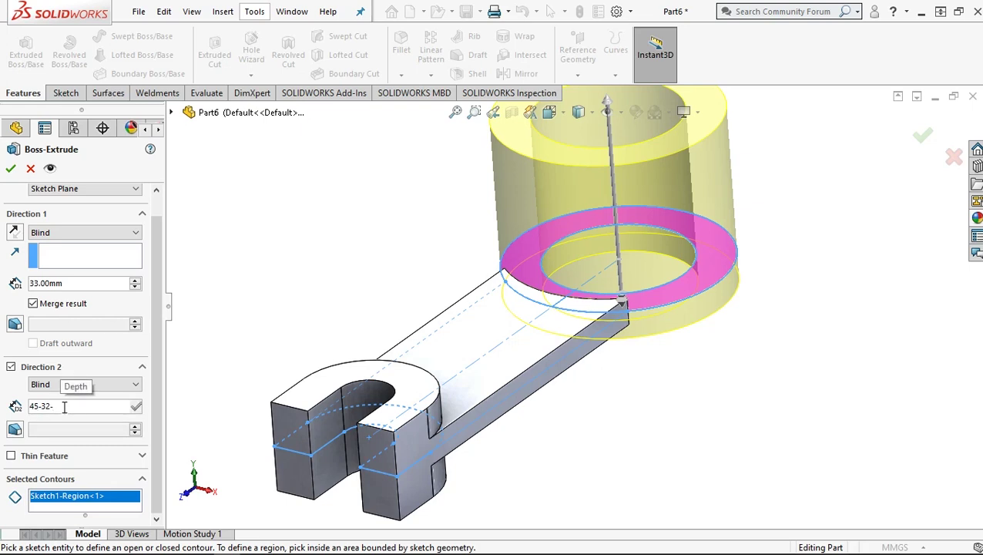
text(3)
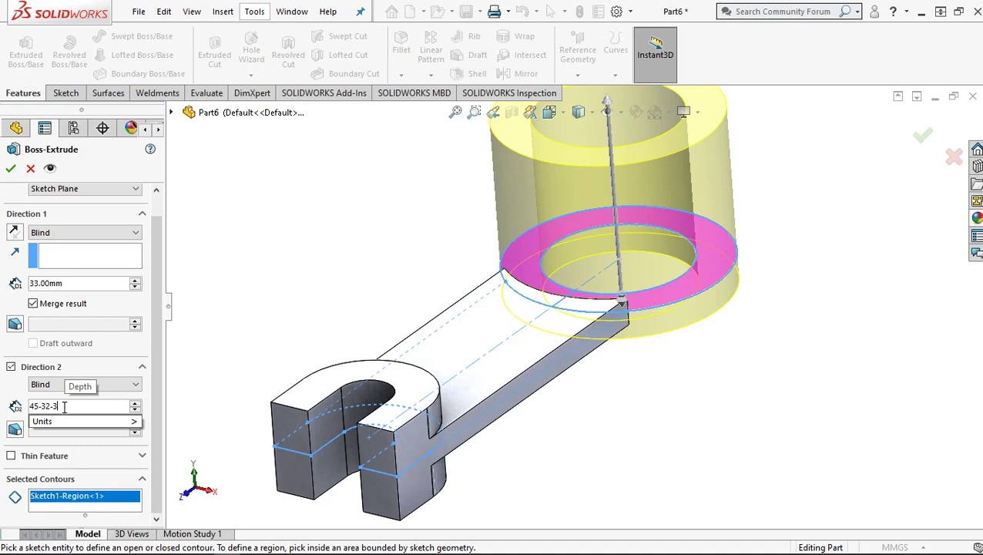
key(Return)
click(11, 169)
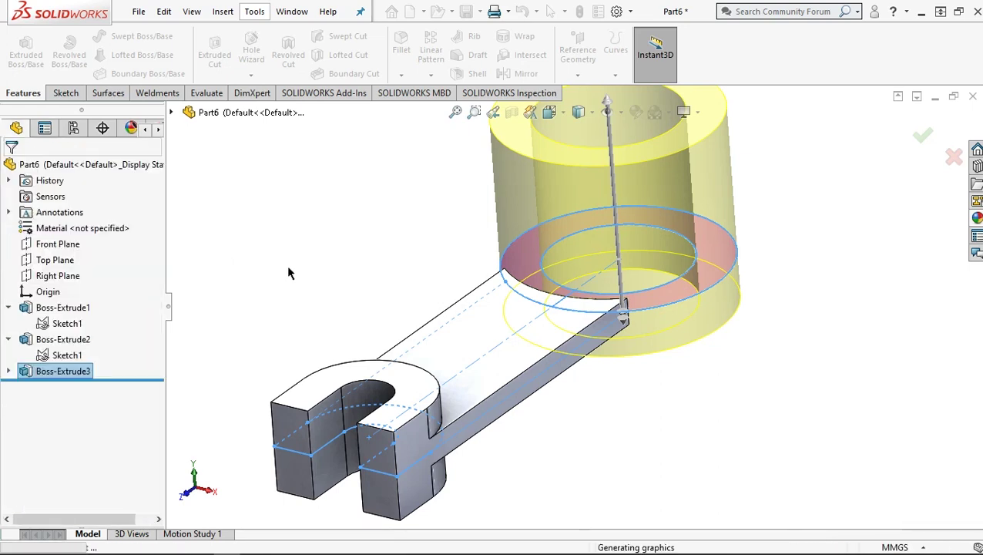
click(367, 260)
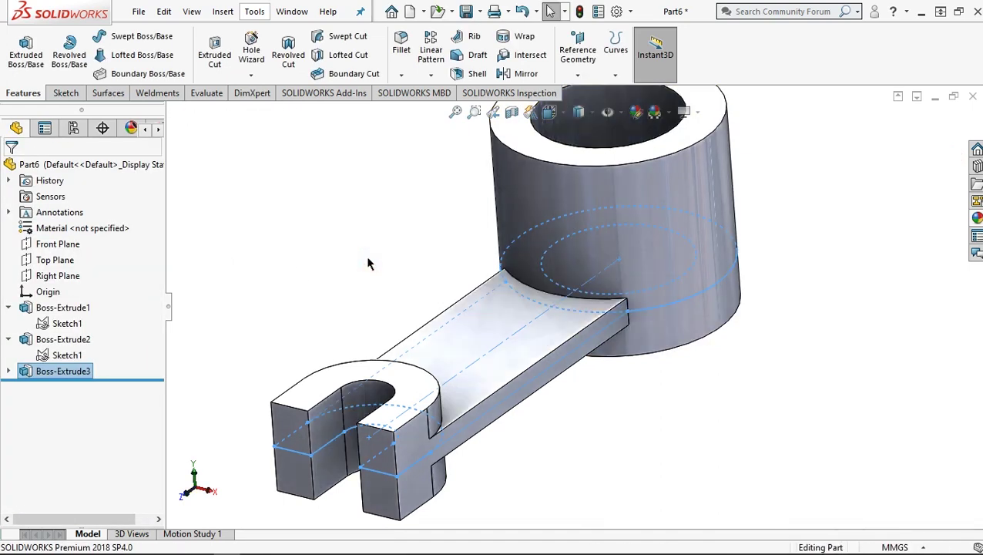
key(ctrl+7)
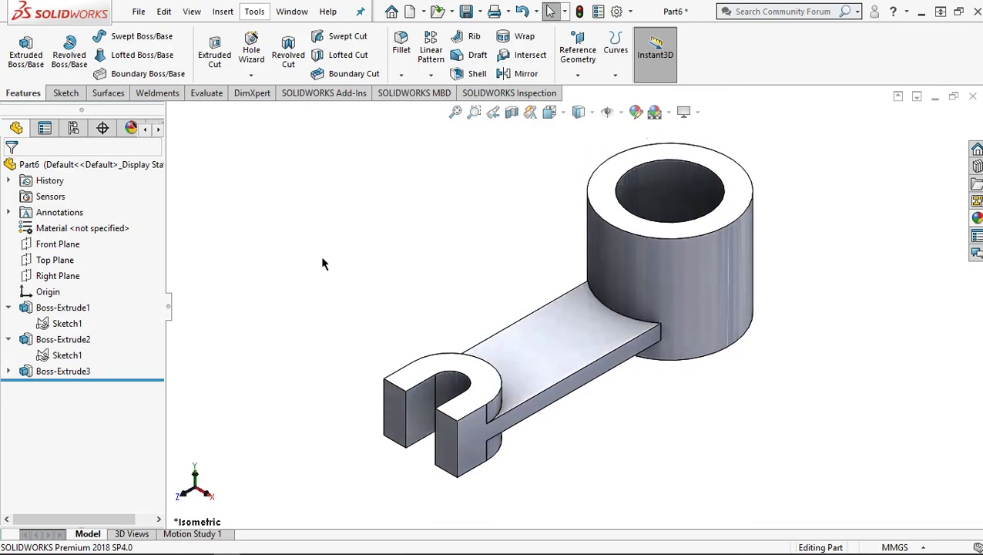
Open a new sketch on the Right Plane with the view normal to it
click(60, 275)
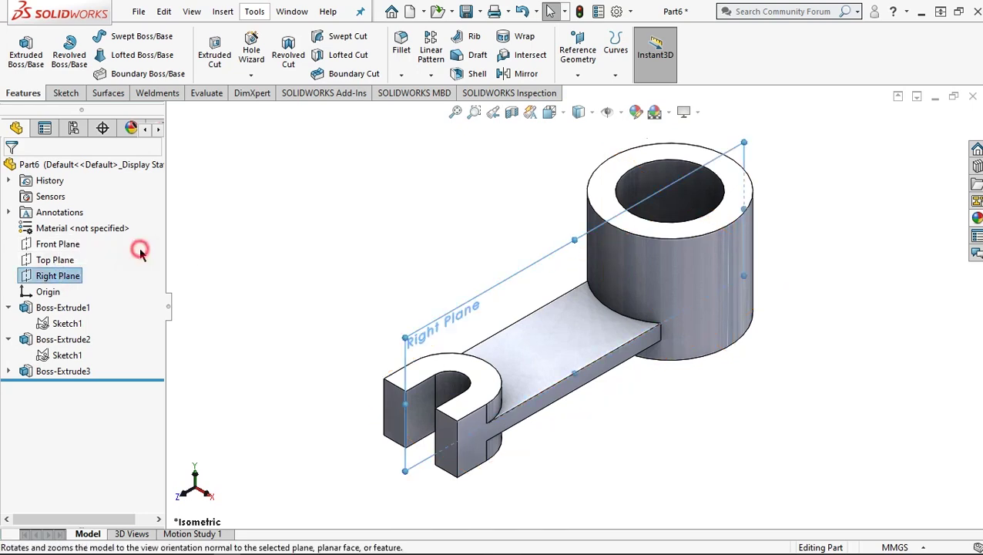
click(119, 251)
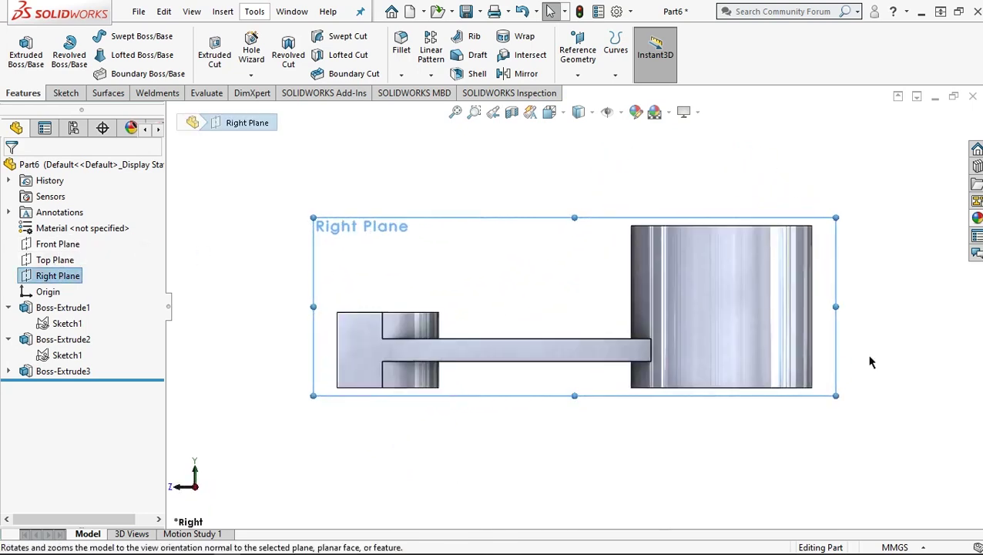
ctrl+middle_drag(827, 362, 774, 360)
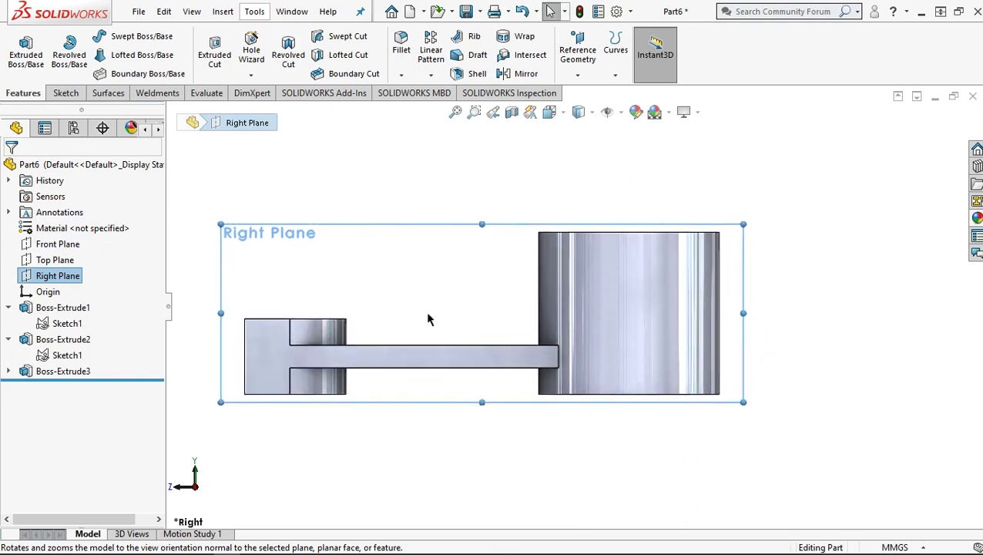
right_click(70, 276)
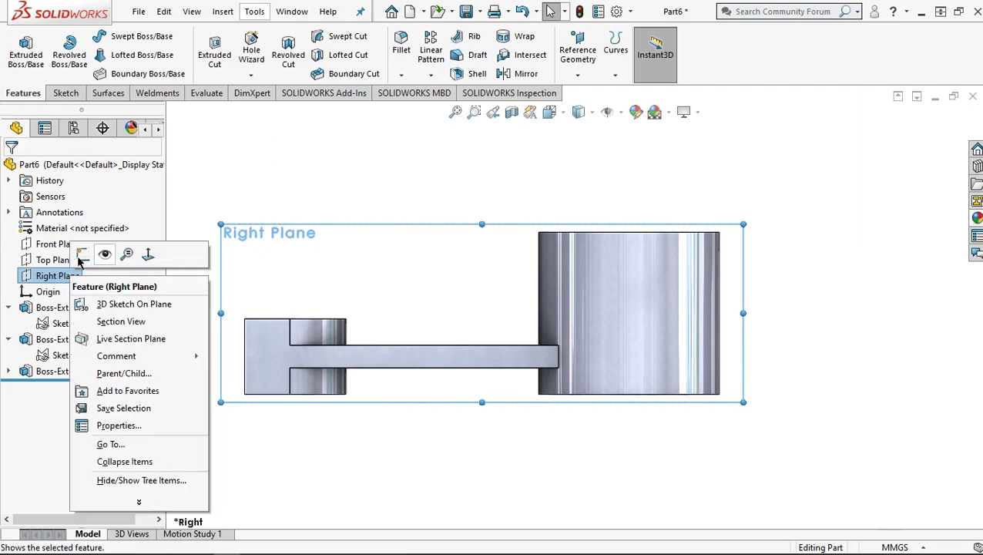
click(80, 255)
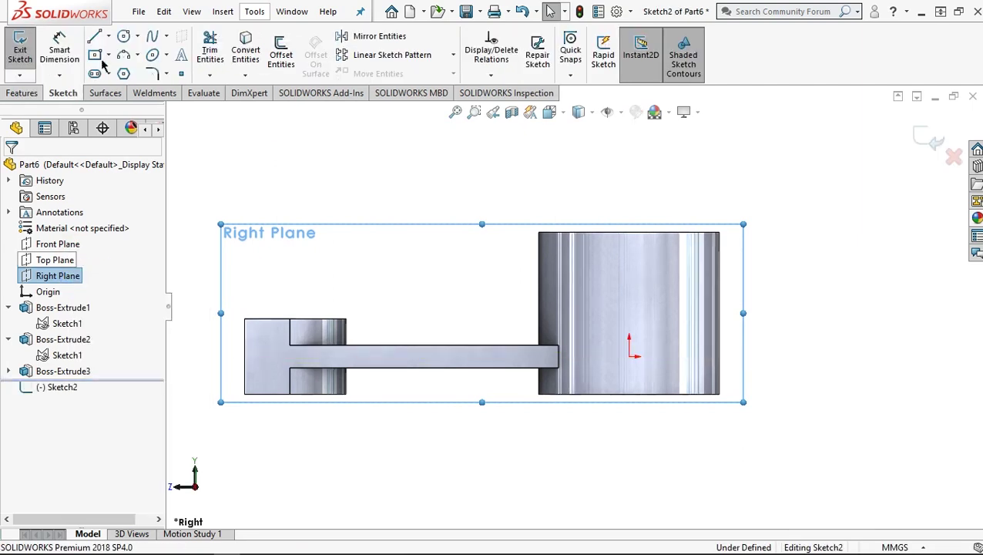
Sketch a circle just outside the large ring, on the side opposite the arm, and set its diameter to 13 mm
click(123, 36)
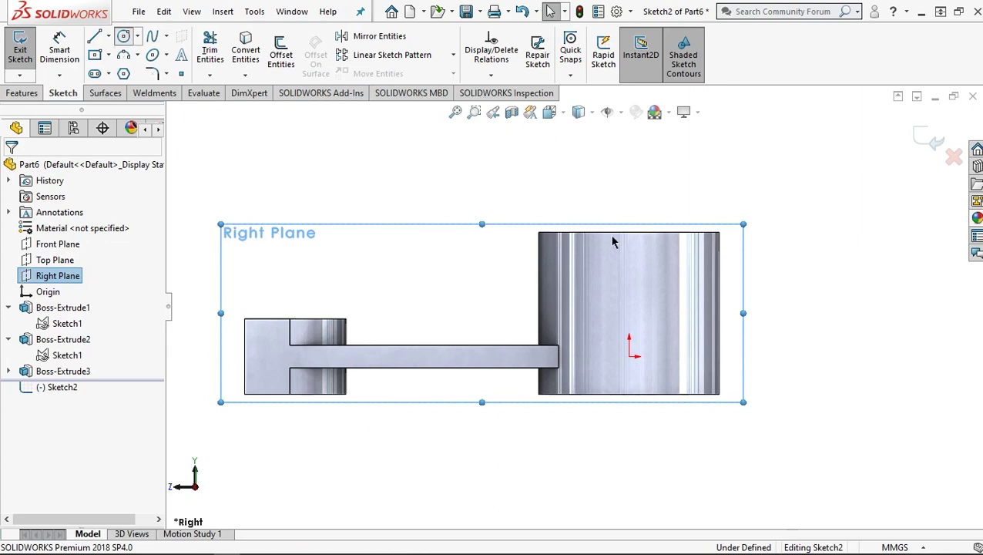
click(782, 308)
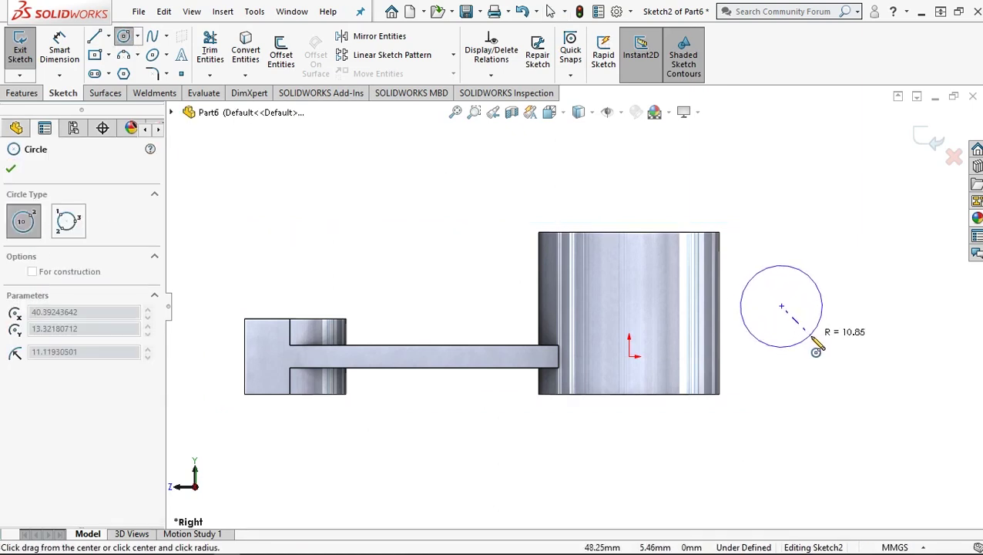
click(812, 336)
click(68, 51)
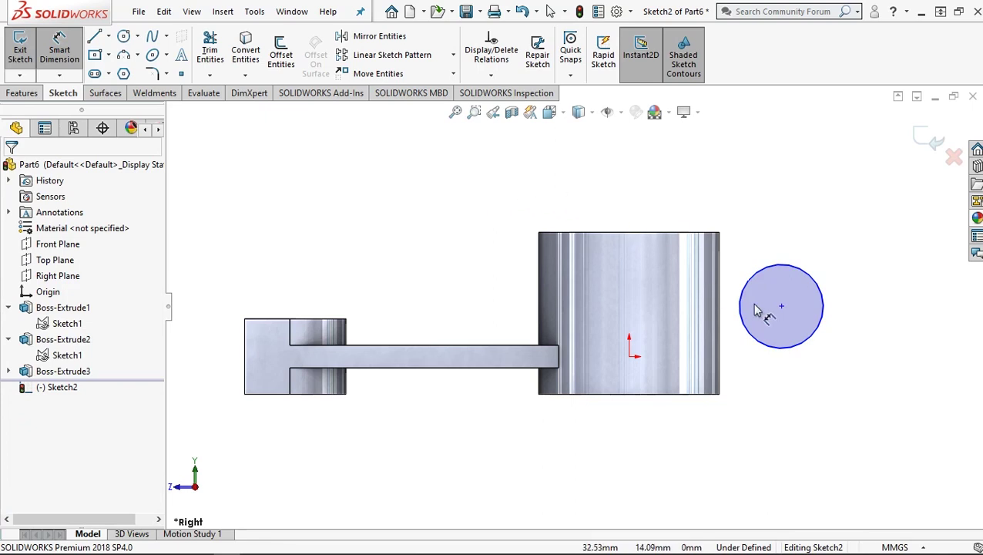
click(770, 351)
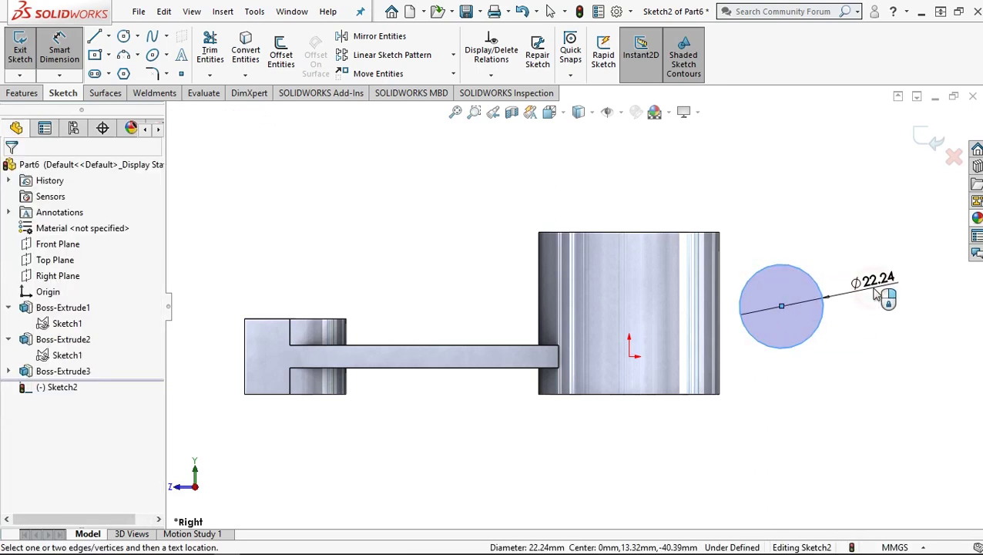
click(878, 295)
text(13)
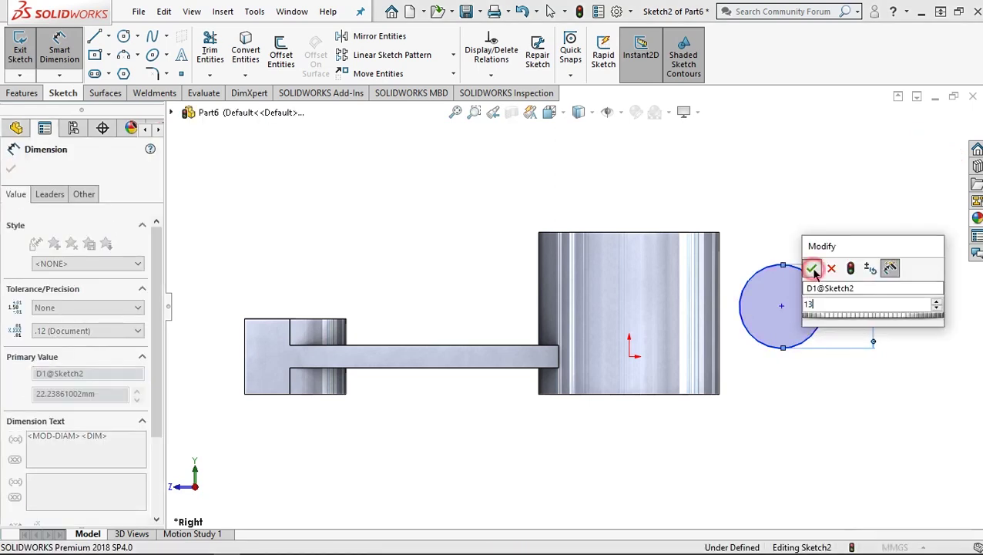
click(813, 269)
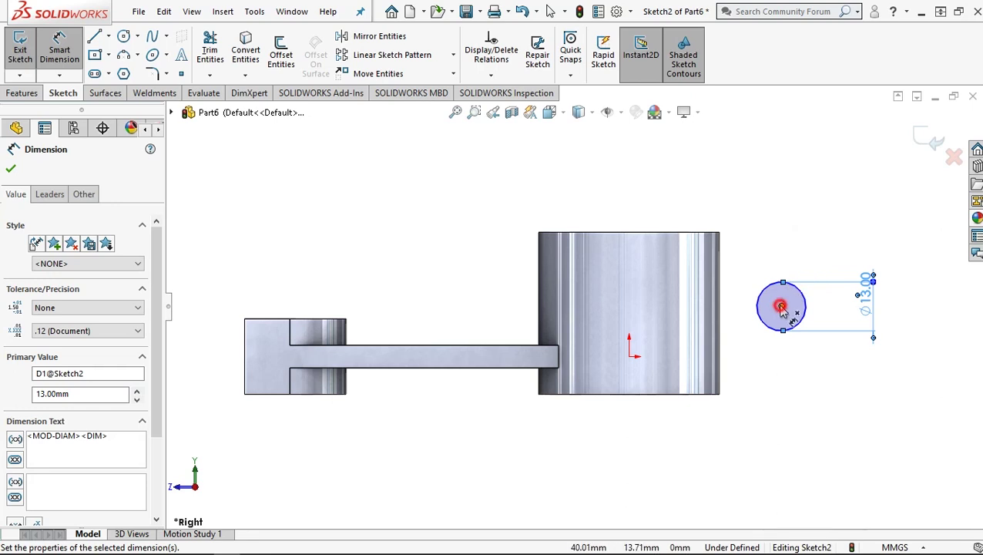
Dimension the horizontal distance between the origin and the circle's centre as 35 mm
click(632, 356)
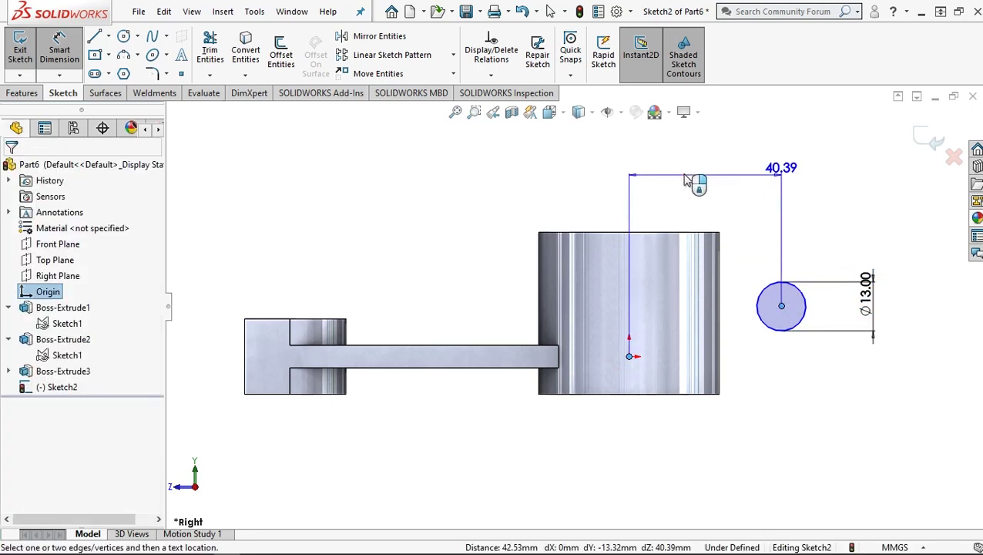
click(688, 179)
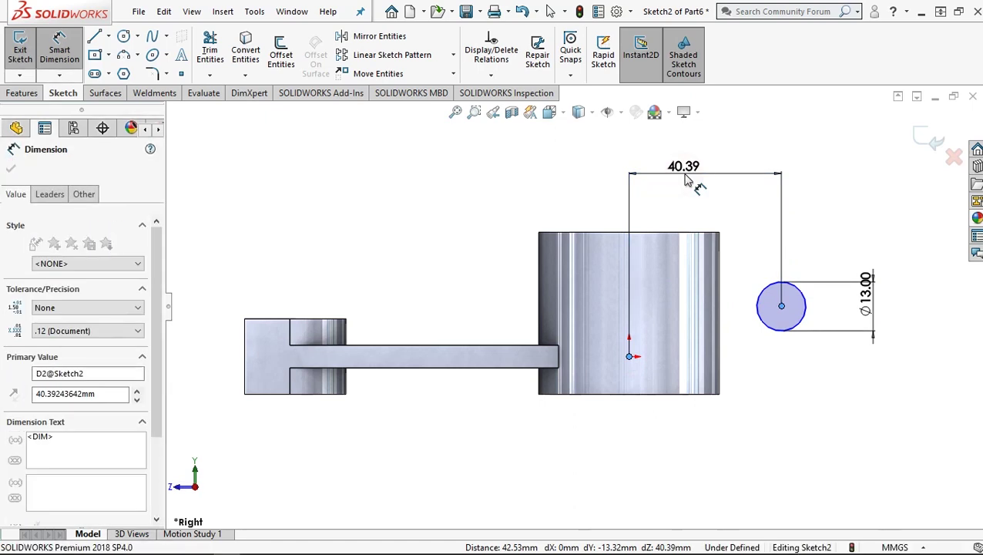
text(35)
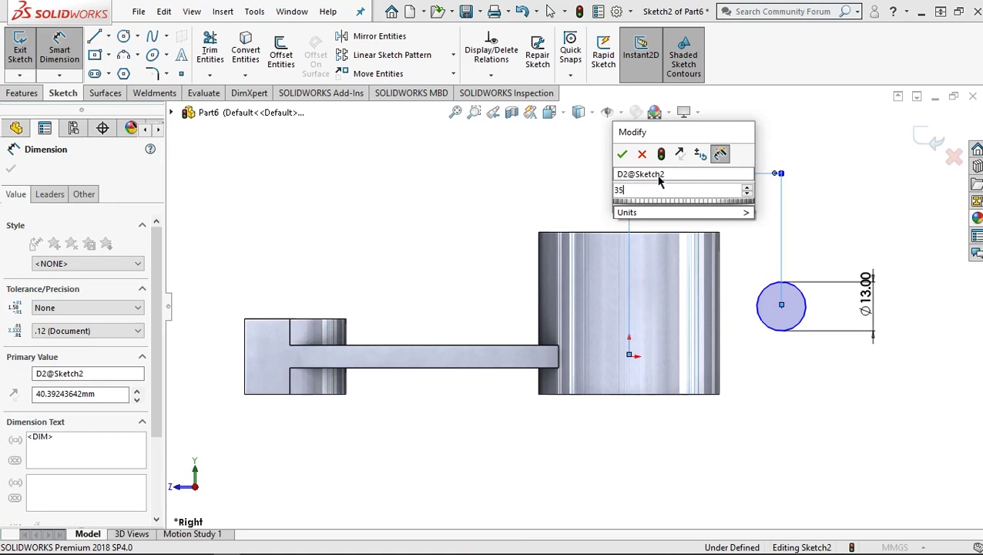
click(624, 157)
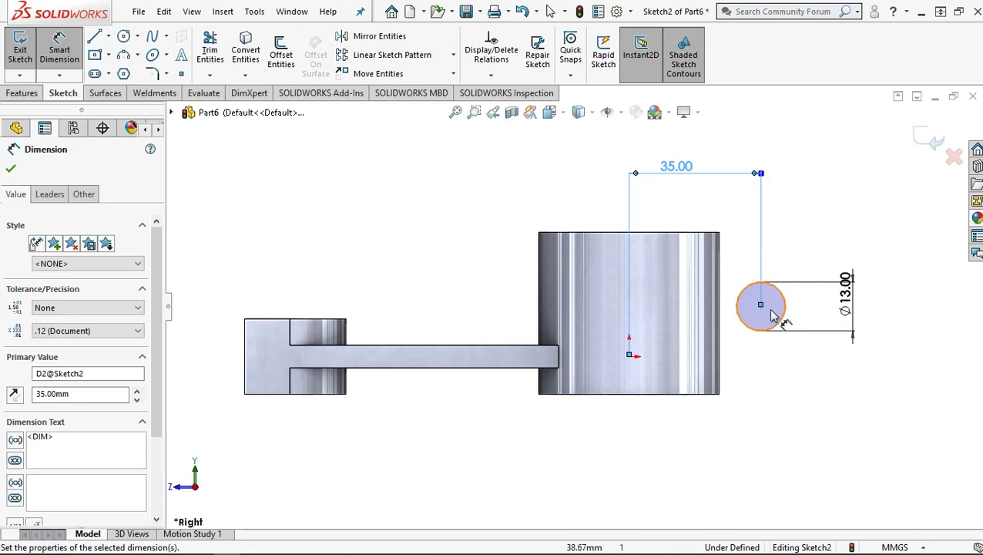
Dimension the circle's centre 22 mm above the bottom edge of the large ring
click(664, 397)
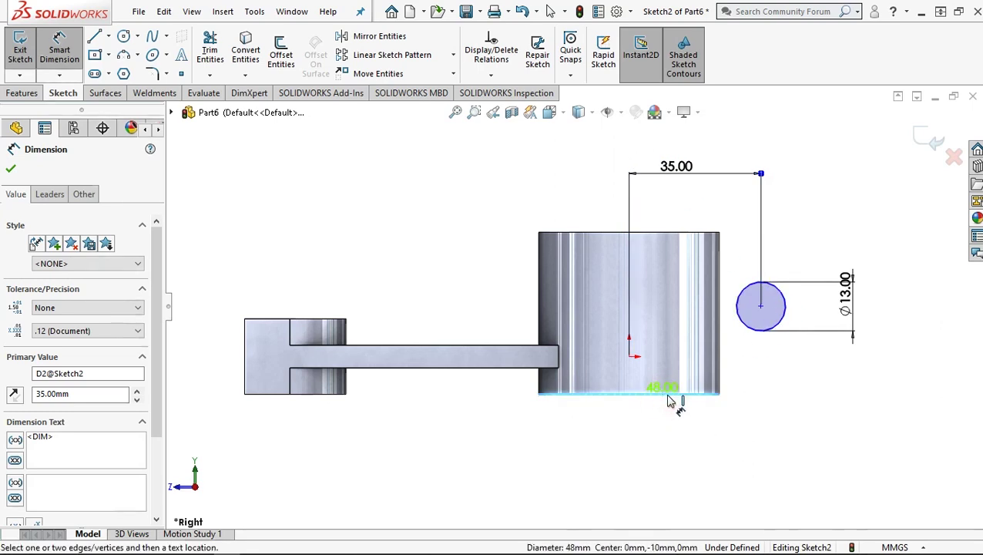
click(761, 307)
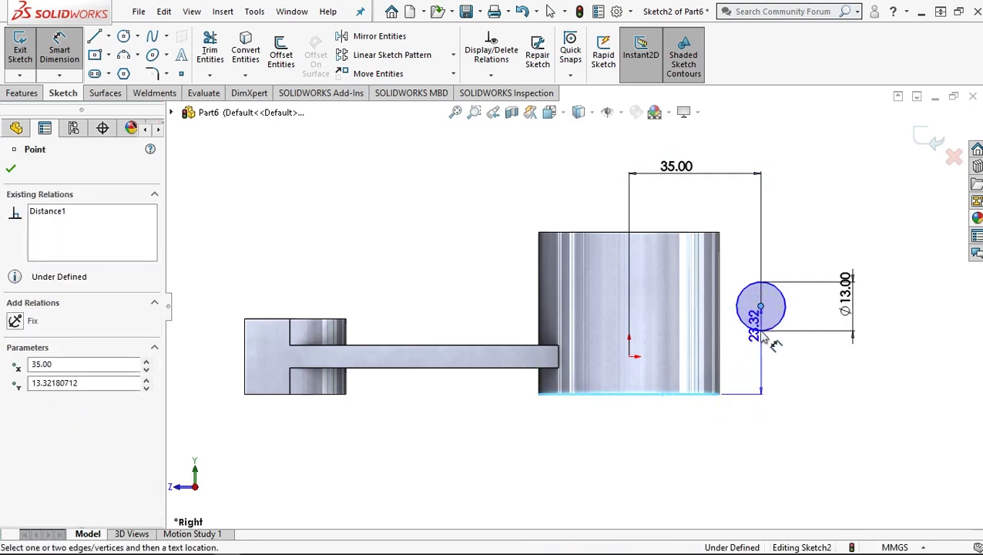
click(830, 368)
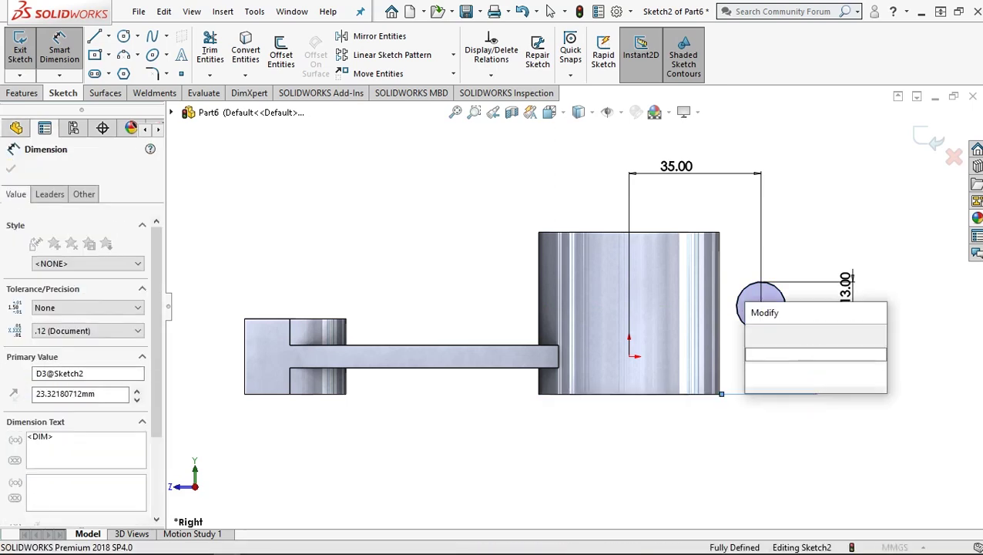
text(22)
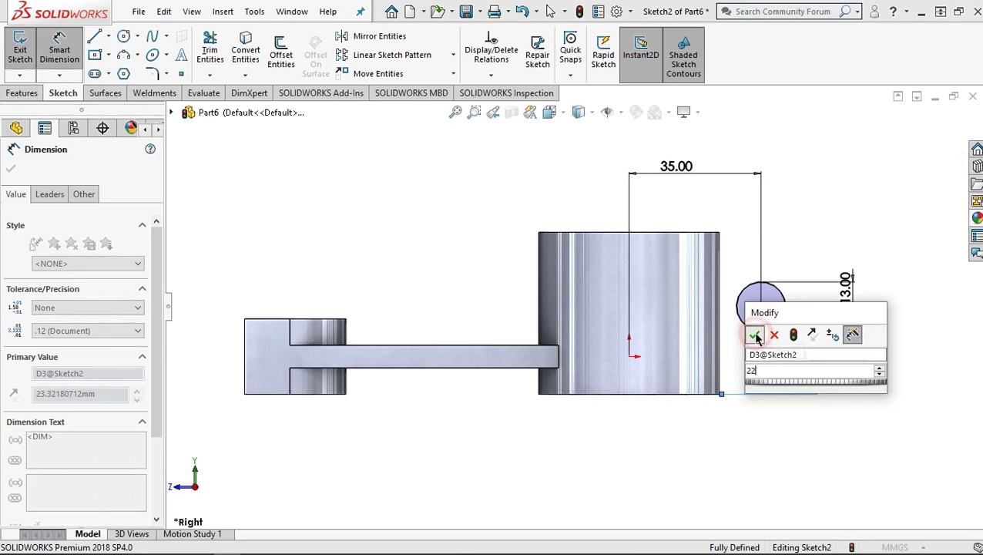
click(756, 336)
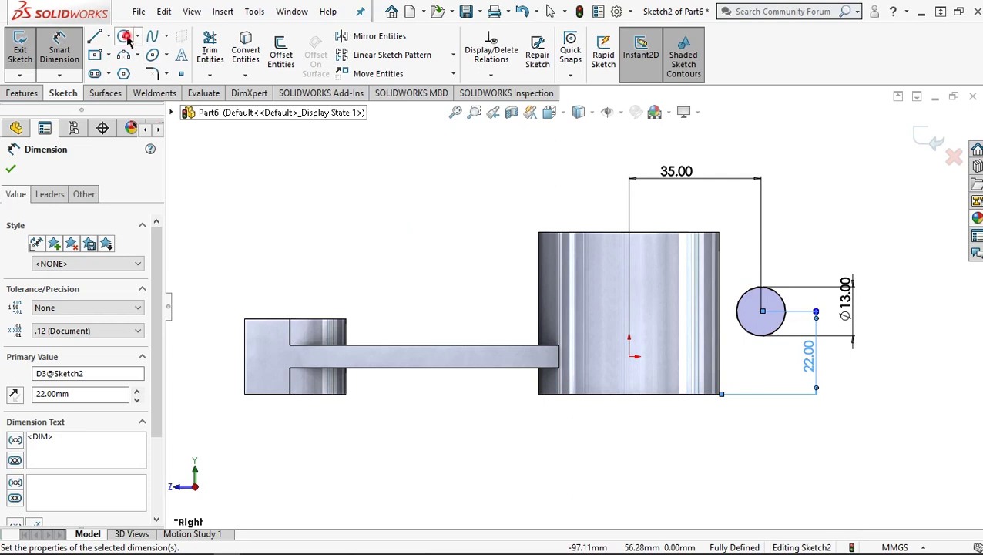
Sketch a larger circle concentric with the 13 mm circle and set its diameter to 24 mm
click(761, 312)
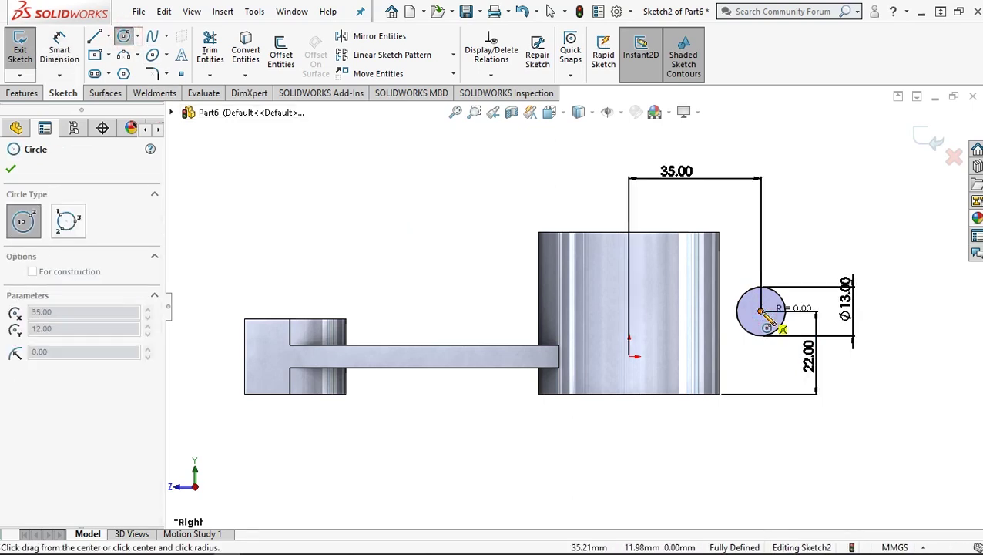
click(770, 356)
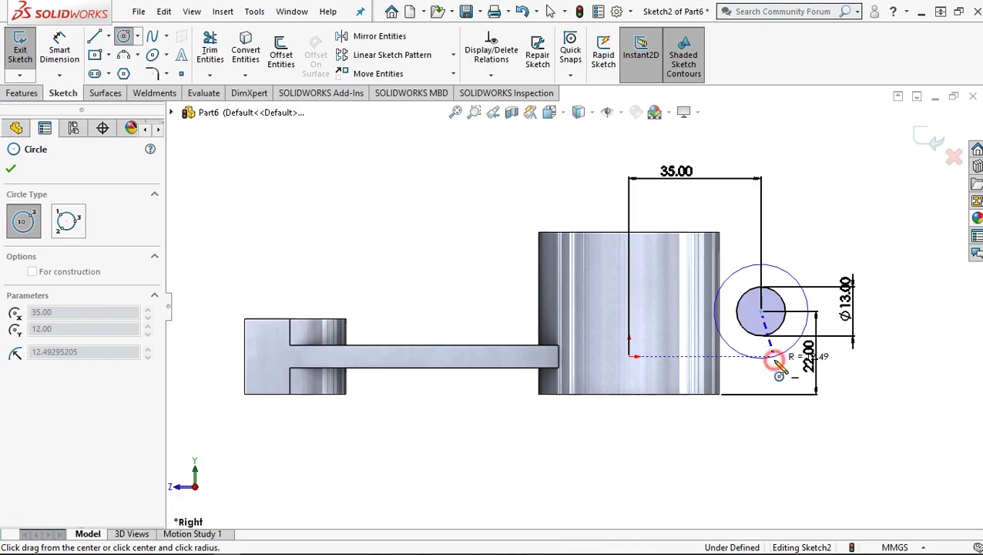
click(59, 49)
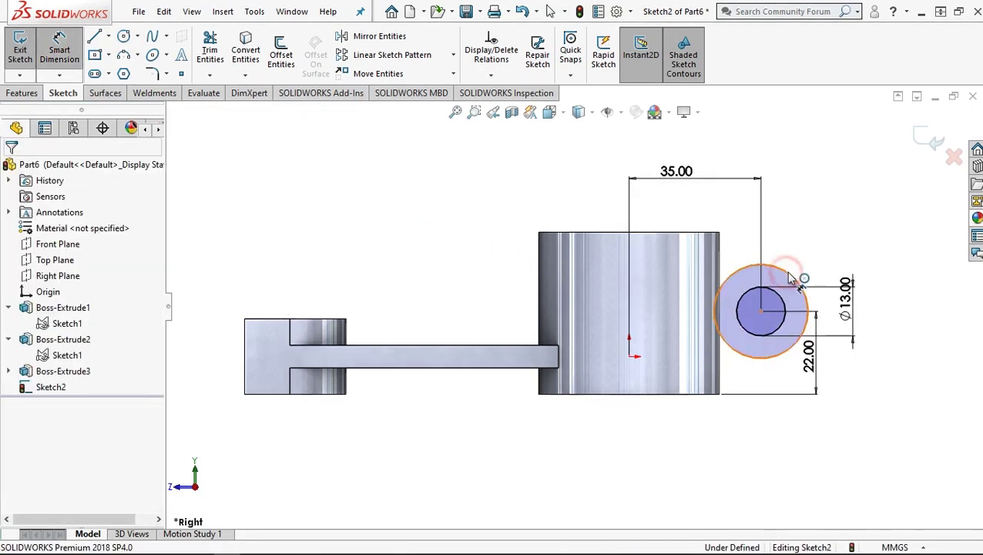
click(896, 290)
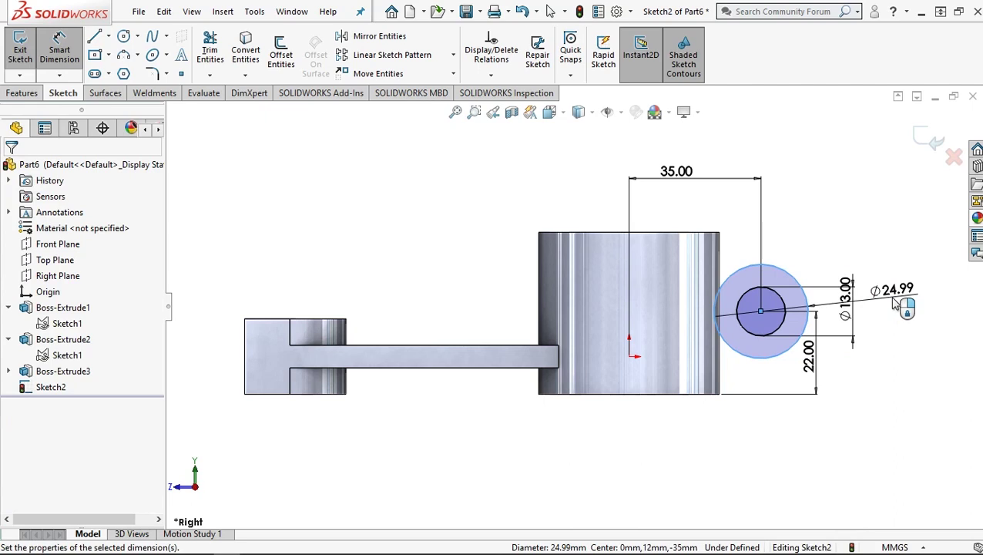
click(896, 302)
text(25)
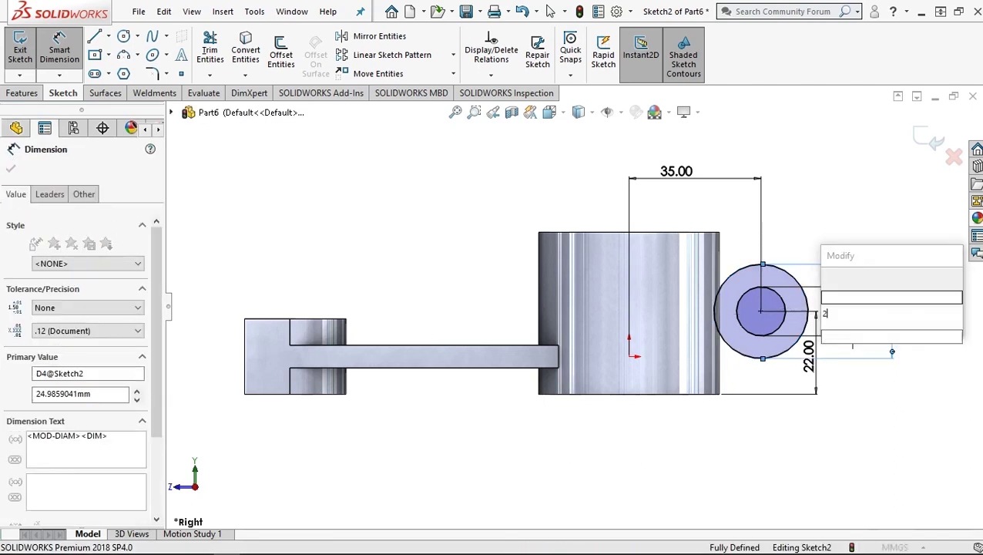
key(Return)
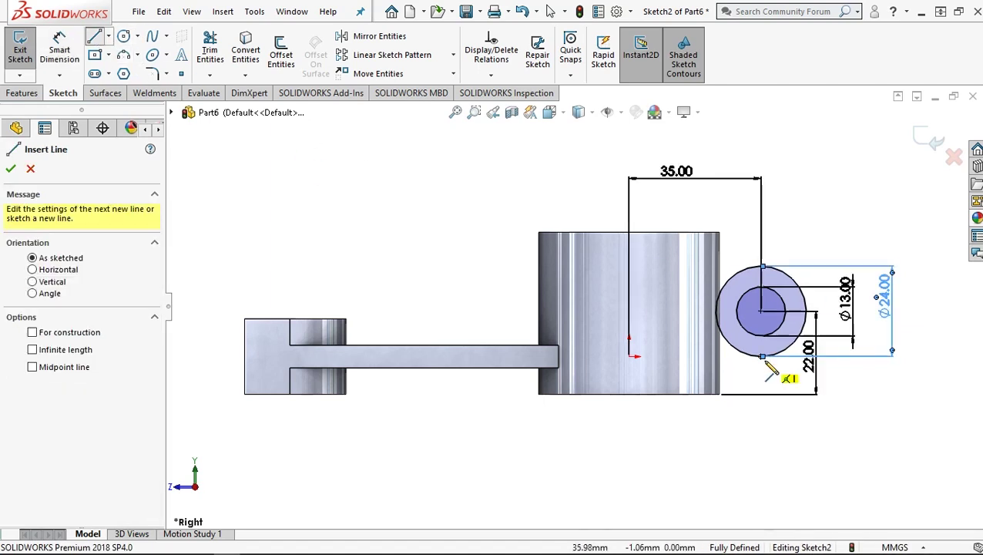
Connect the outer circle's lowest and highest points with three lines reaching about 14 mm into the ring, and trim the arc between them
click(763, 358)
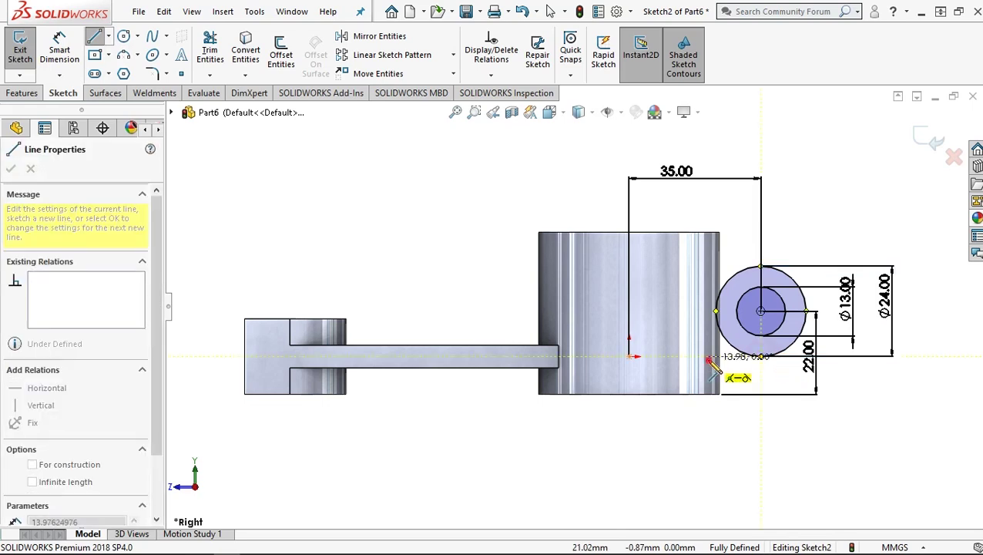
click(708, 357)
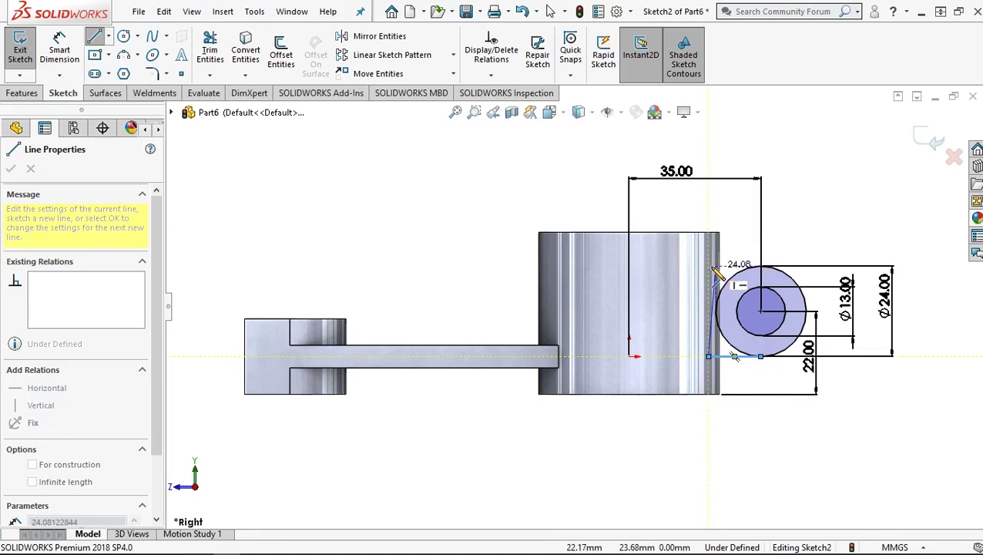
click(709, 267)
click(761, 267)
right_click(792, 233)
click(824, 237)
click(209, 53)
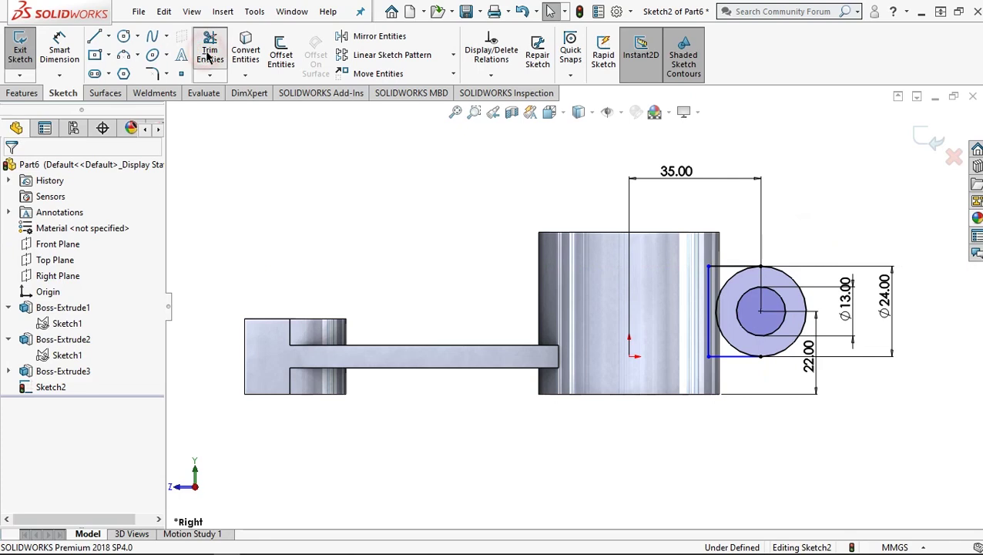
click(733, 285)
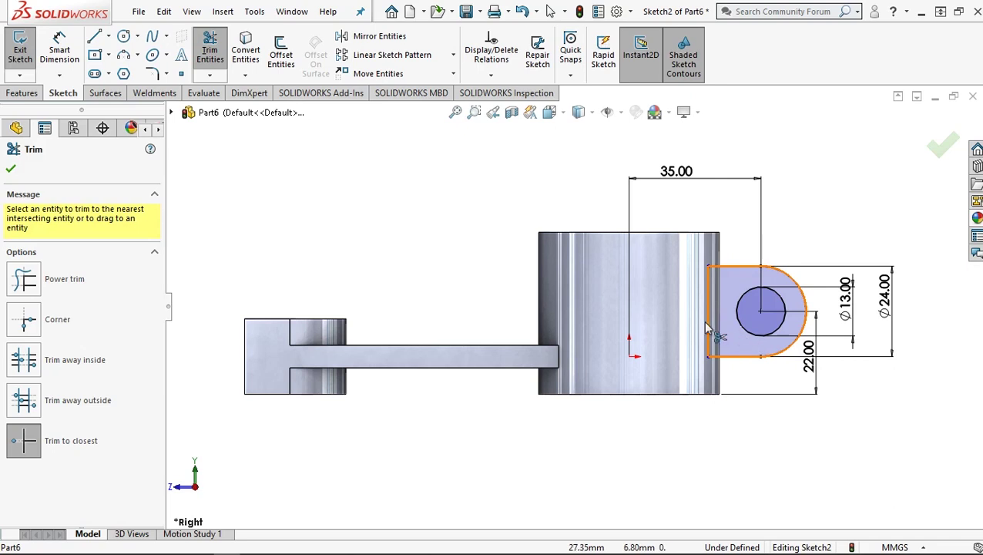
Extrude the lug profile as a boss with a Mid Plane end condition and a depth of 22 mm
click(22, 94)
click(25, 56)
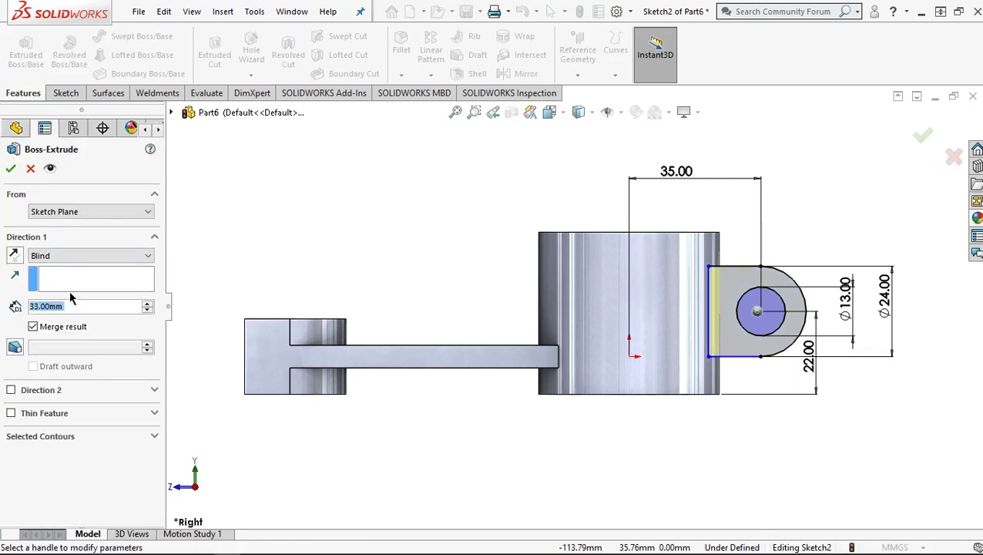
text(22)
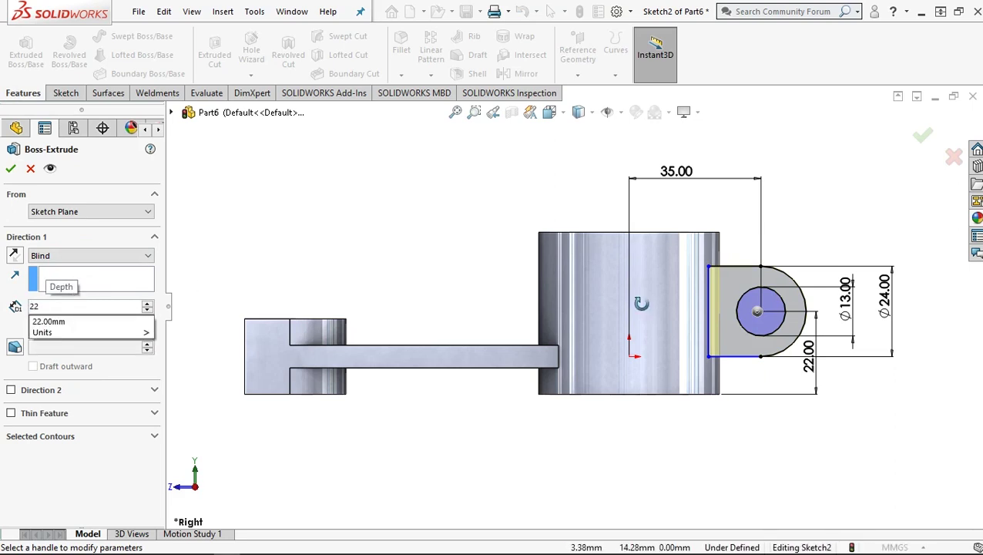
middle_drag(641, 303, 636, 390)
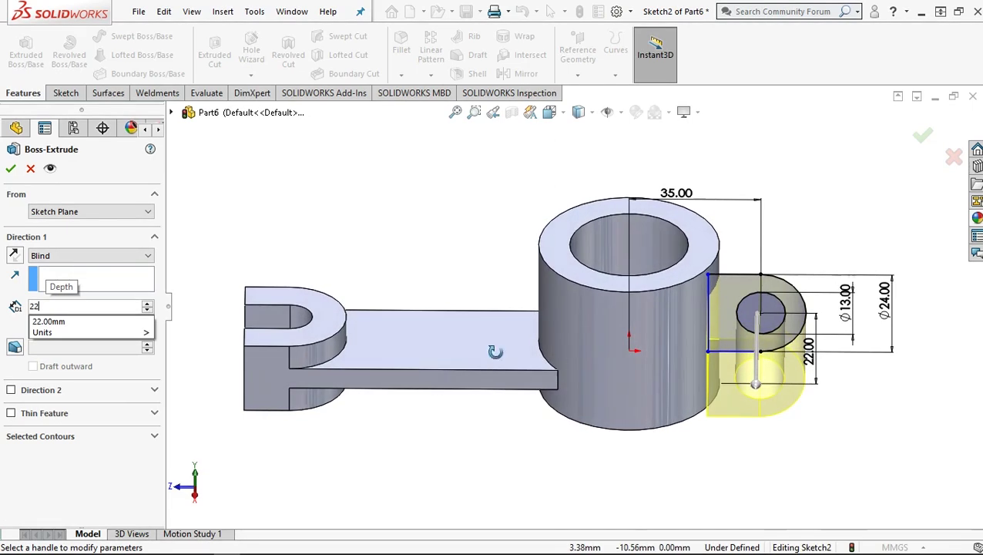
click(62, 257)
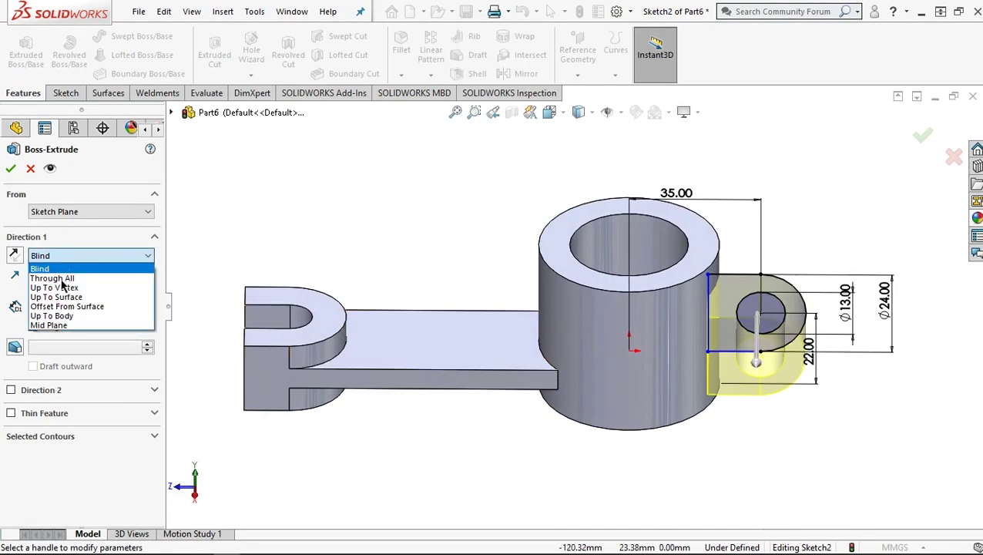
click(54, 325)
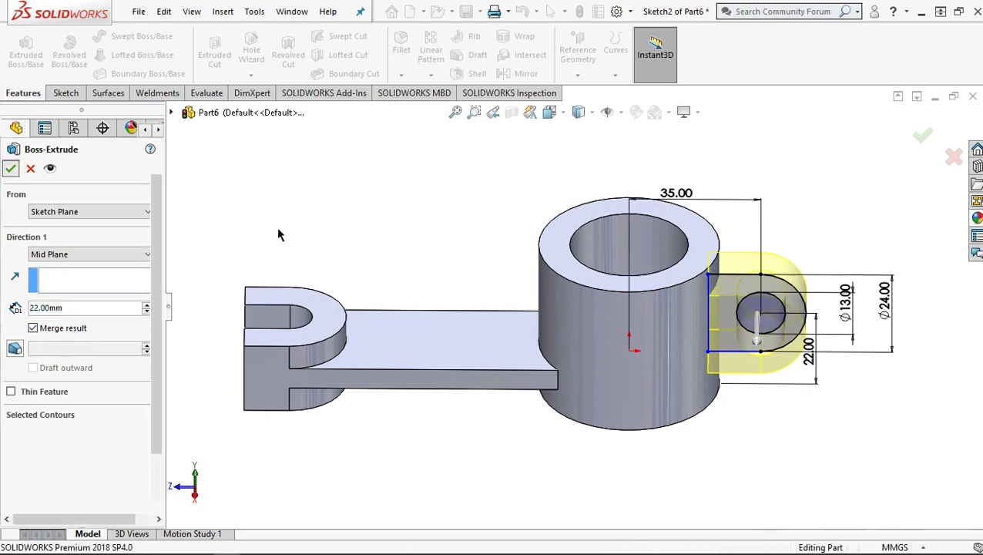
click(456, 240)
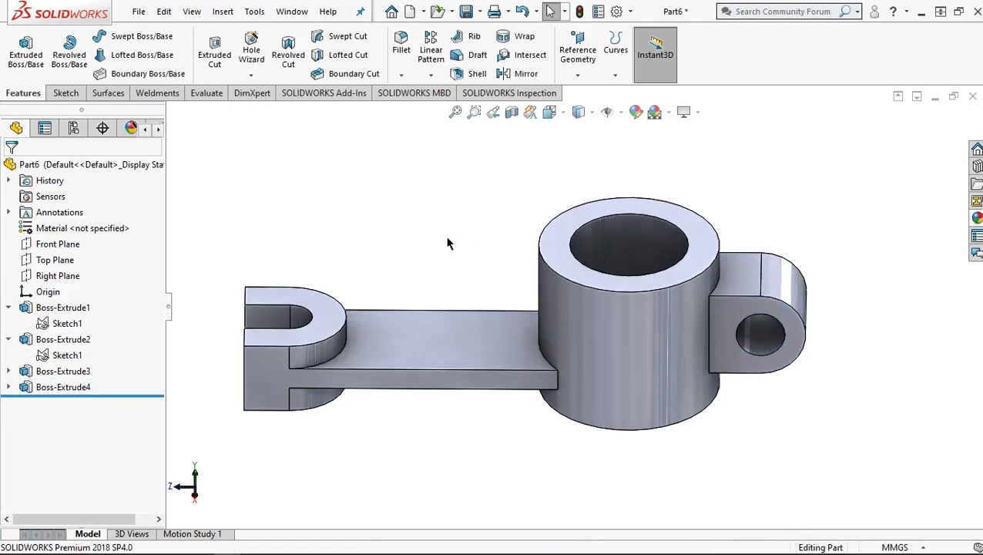
On the Right Plane, sketch a sloped line about 56 mm long from the large ring's upper edge to the U-shaped end's upper corner
click(61, 278)
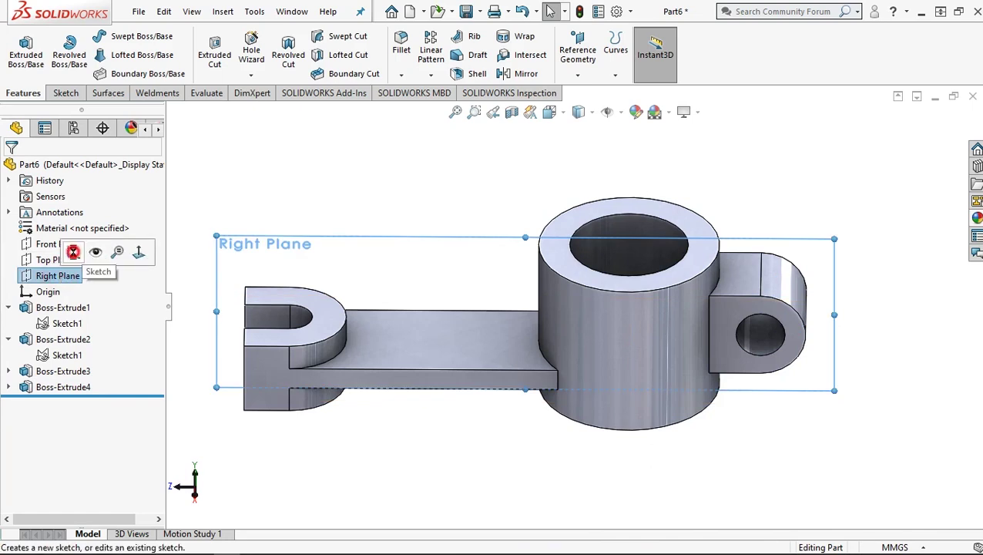
click(73, 252)
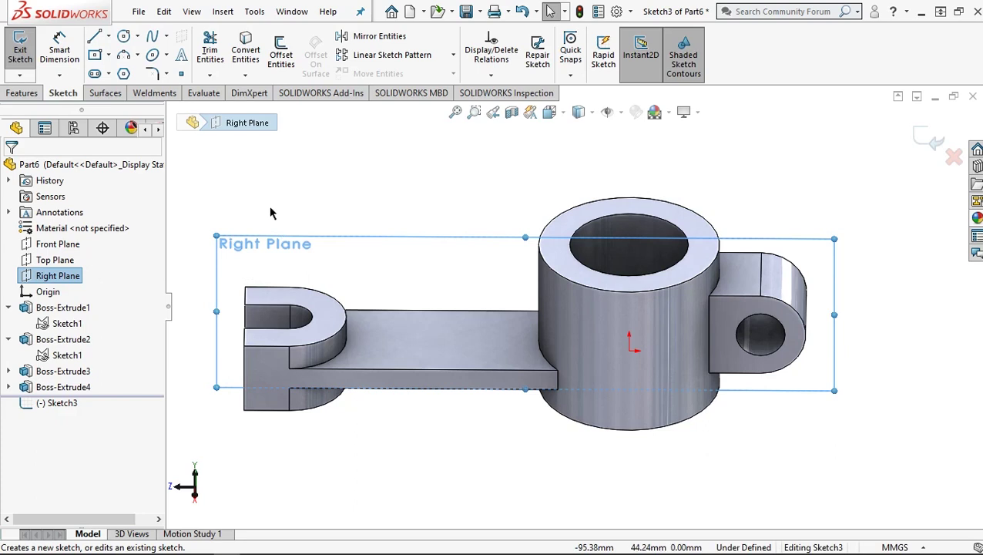
key(ctrl+4)
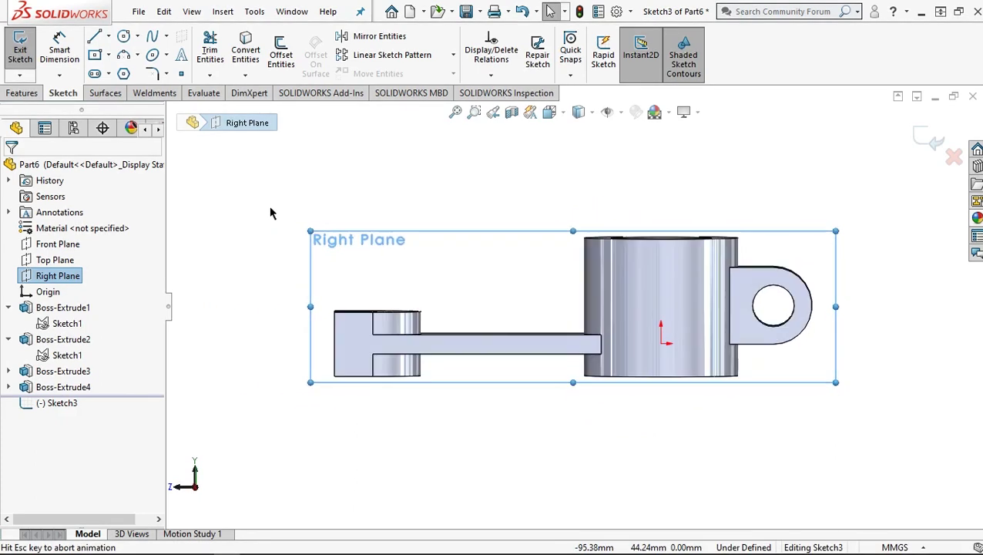
click(95, 37)
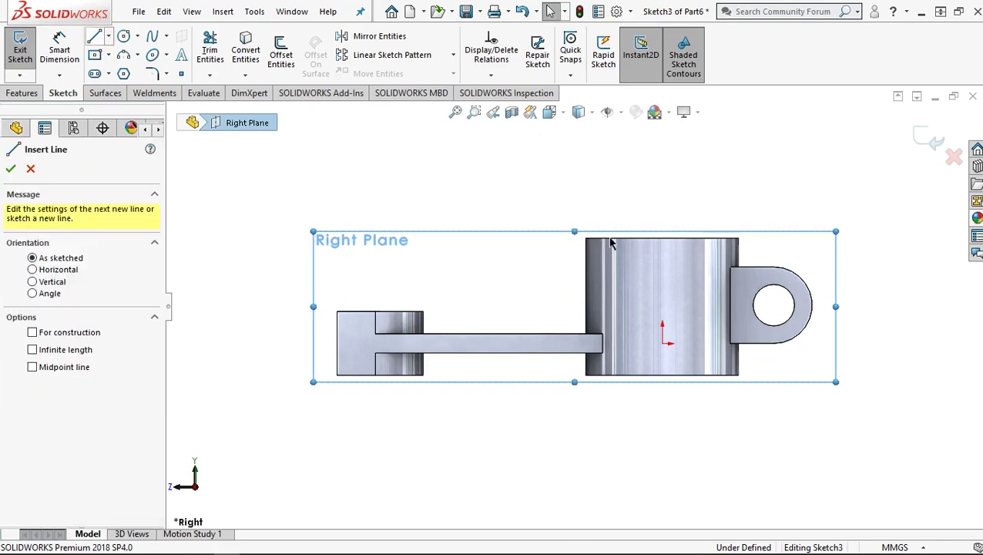
scroll(623, 246, down, 2)
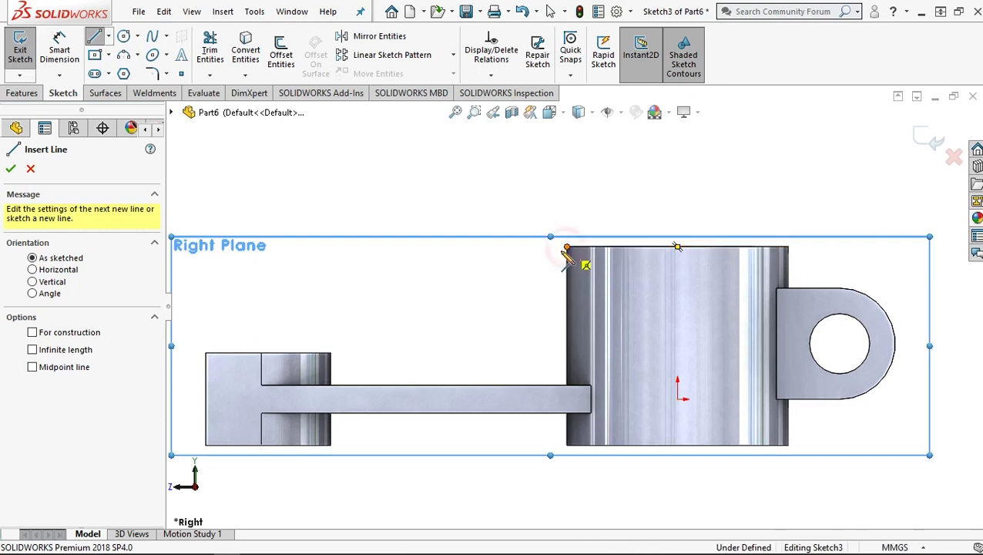
click(567, 248)
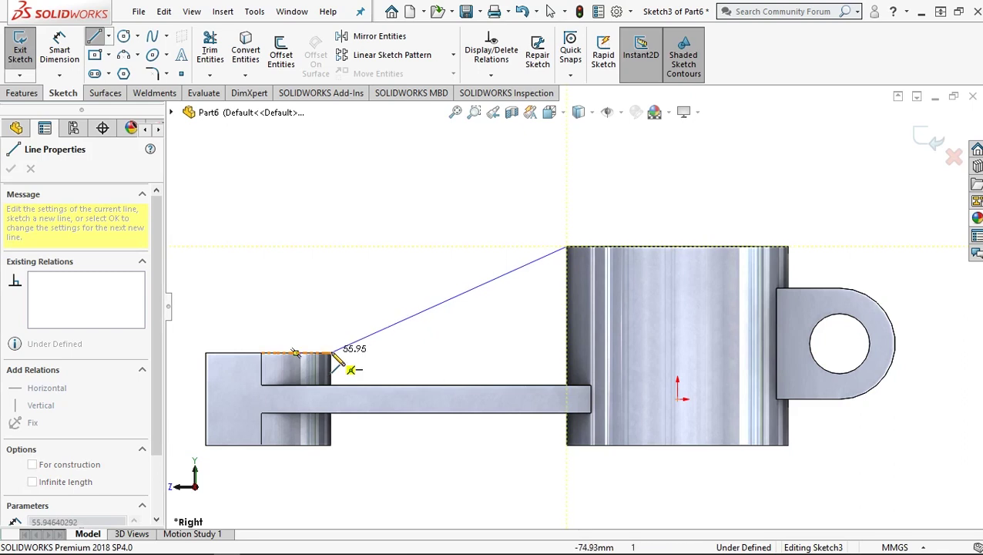
scroll(333, 355, down, 1)
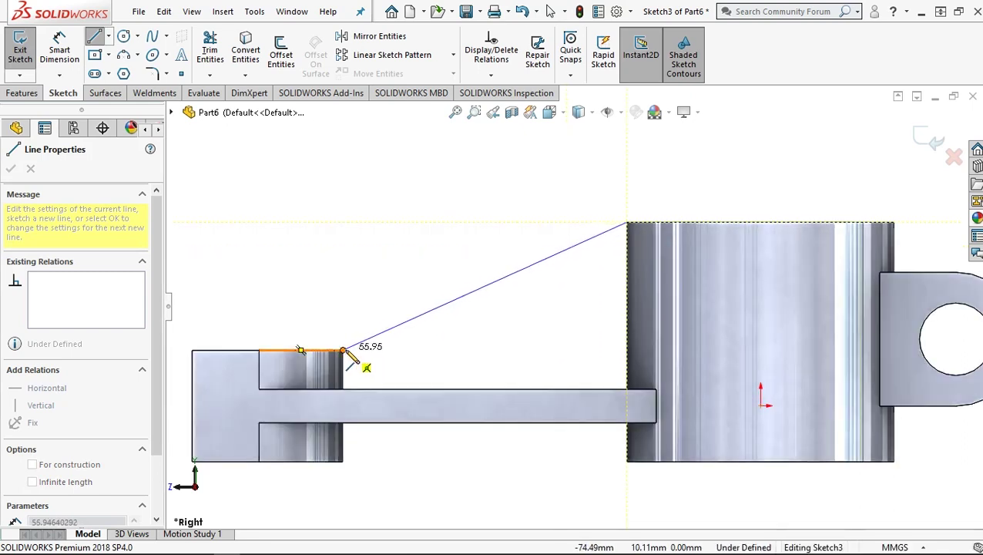
click(342, 350)
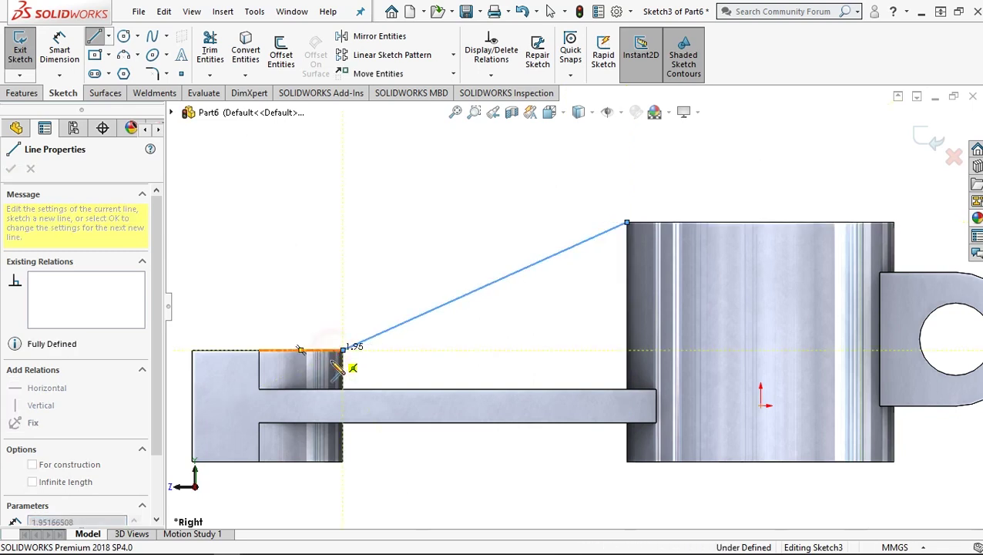
Close the rib profile with lines reaching about 2 mm into the U-shaped end, along the arm's top edge and about 3 mm into the ring
click(333, 350)
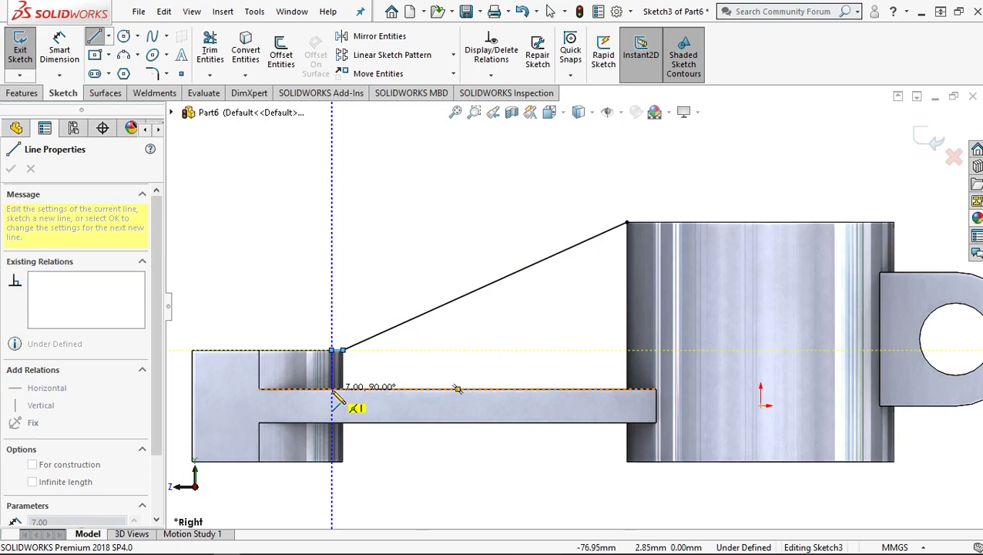
click(332, 389)
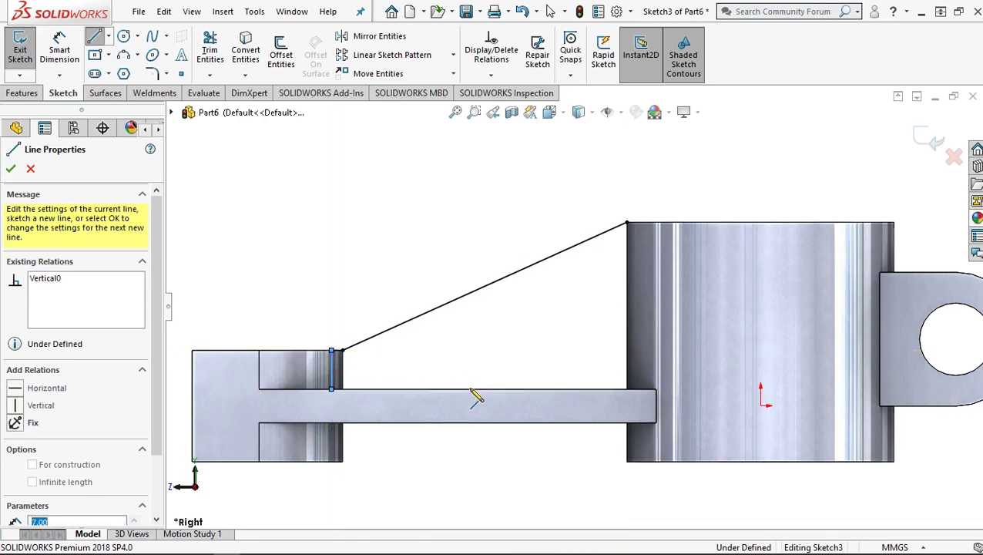
click(643, 390)
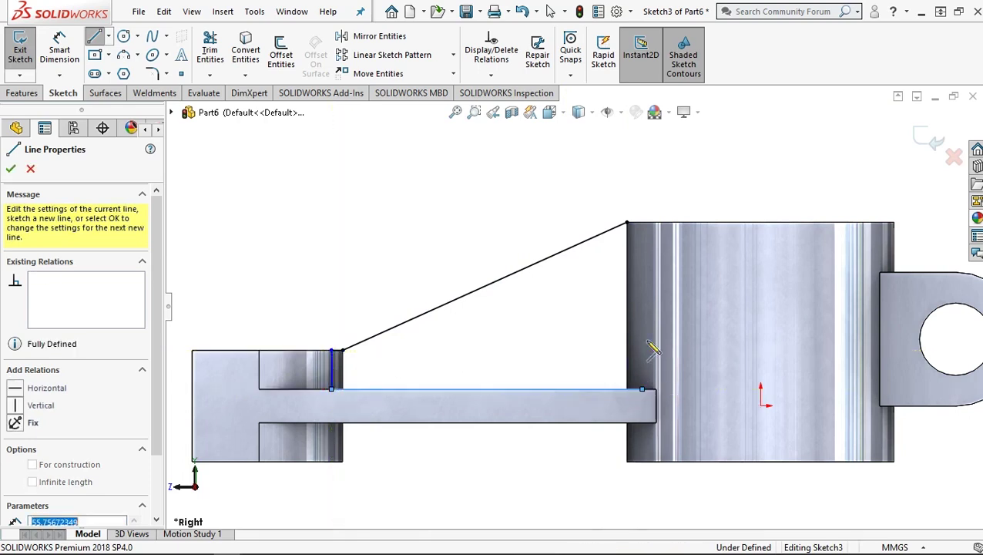
click(641, 222)
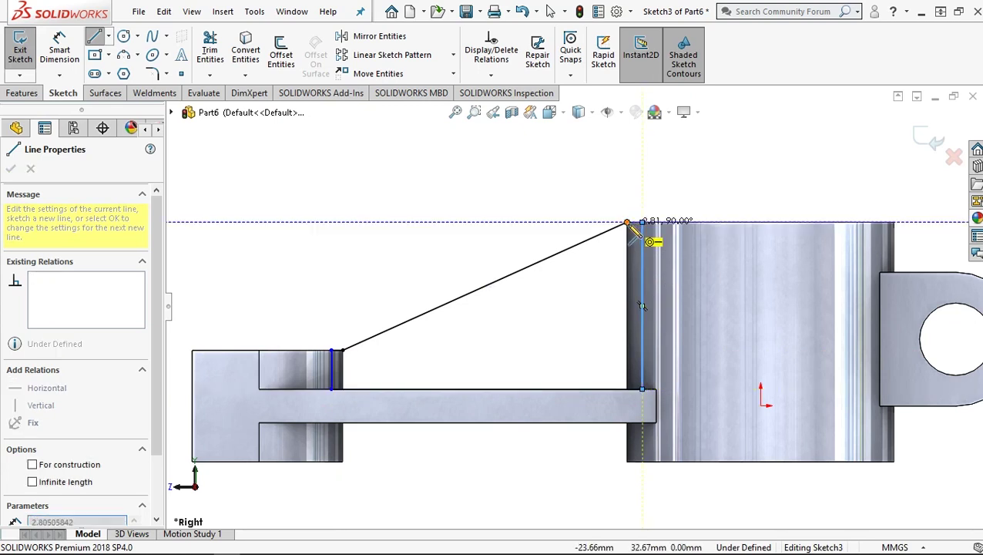
click(628, 222)
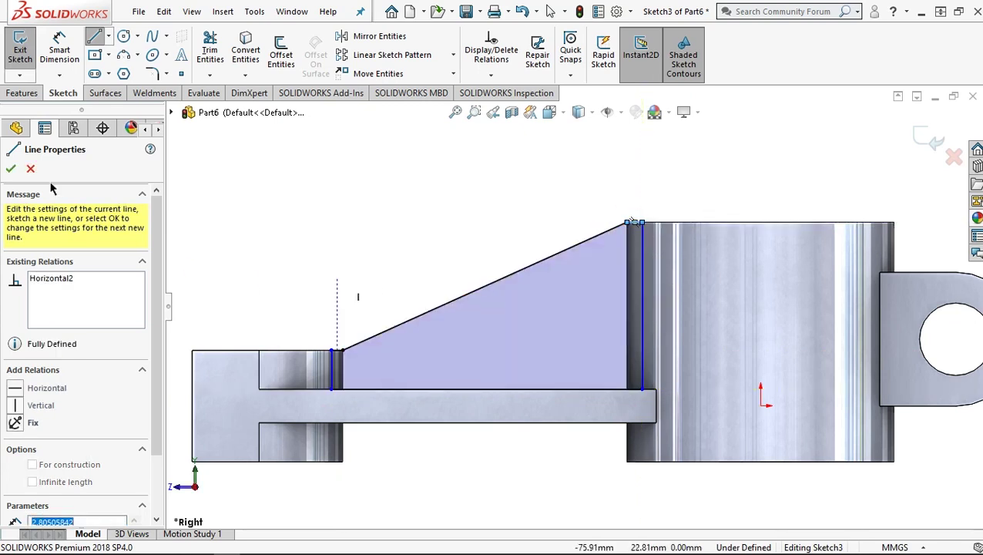
Extrude the triangular rib profile as a boss with a Mid Plane end condition and a depth of 6 mm
click(23, 93)
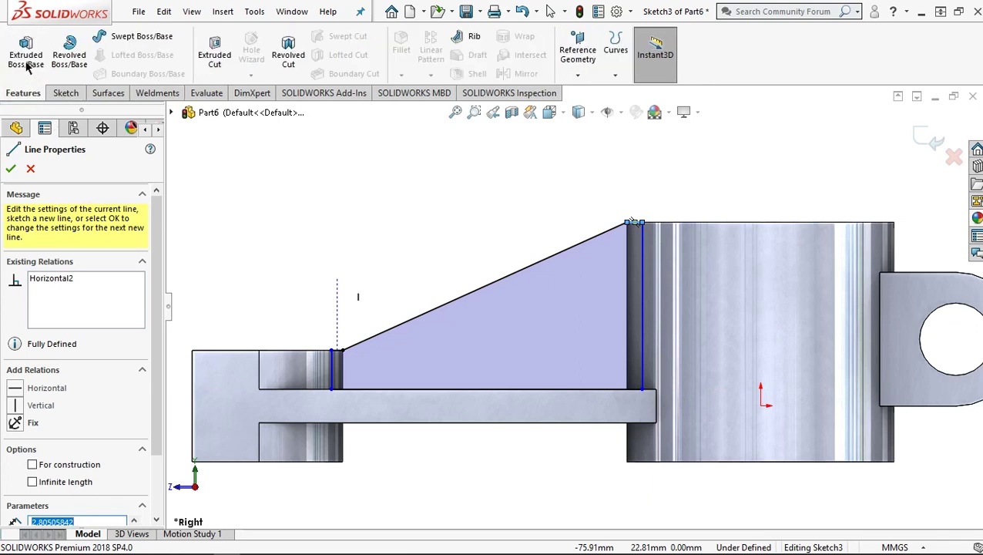
click(26, 55)
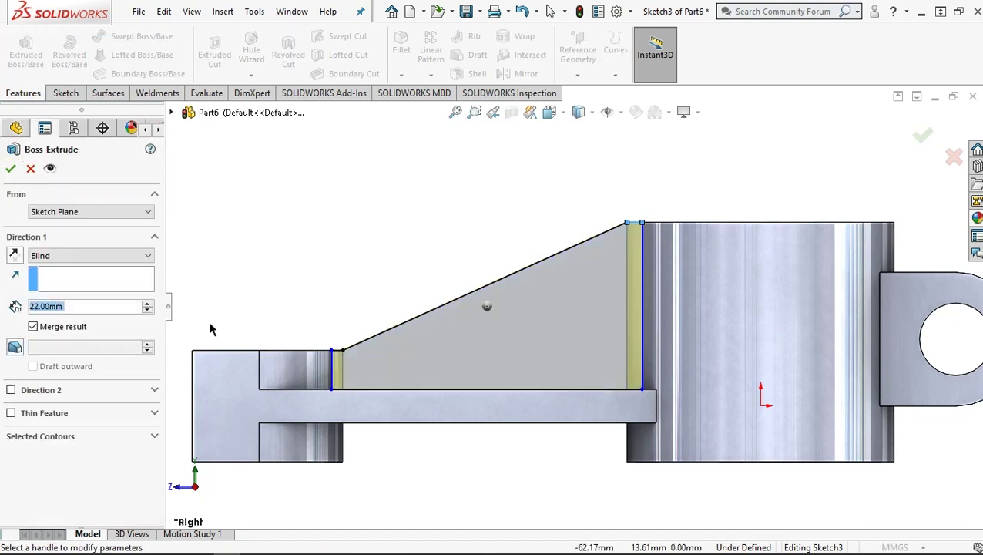
click(81, 257)
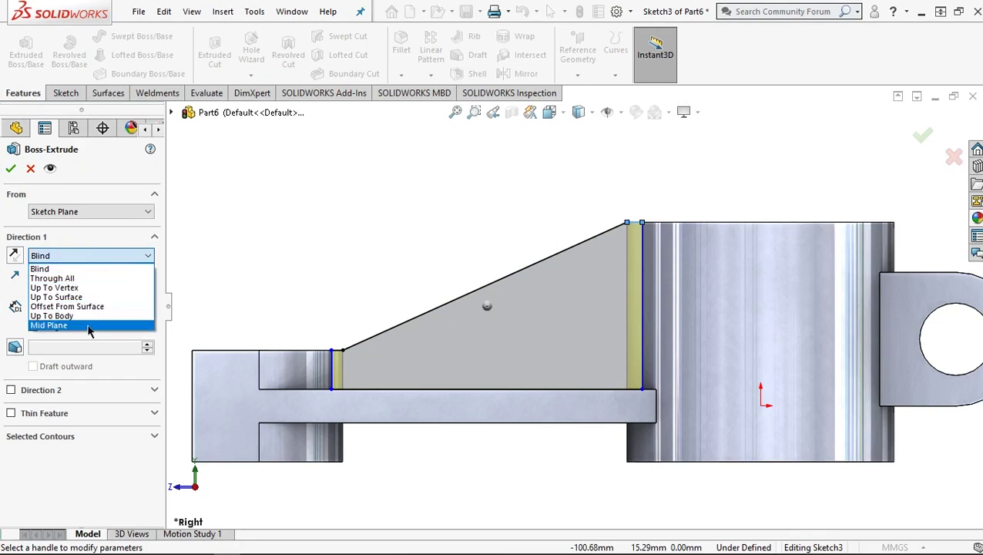
click(77, 321)
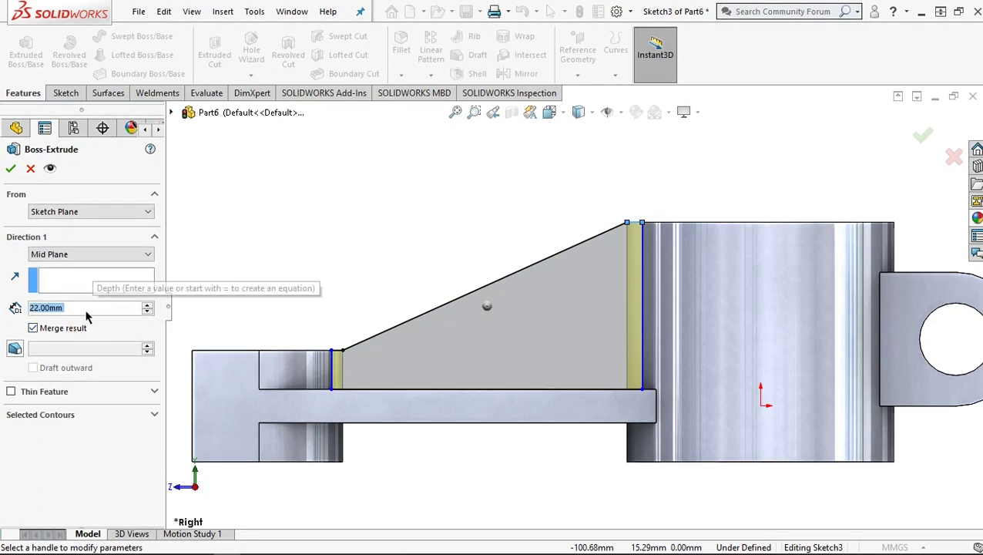
text(6)
click(285, 248)
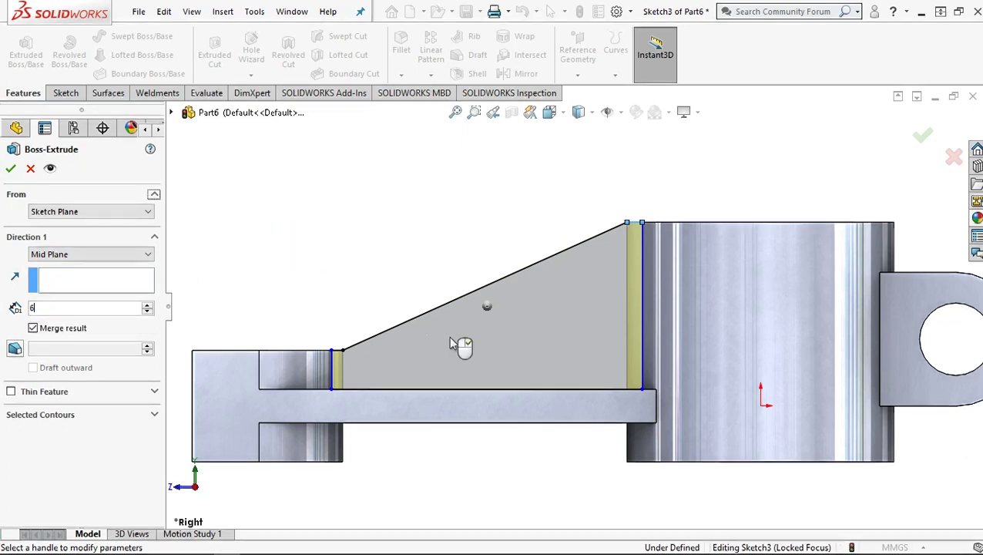
middle_drag(470, 352, 501, 438)
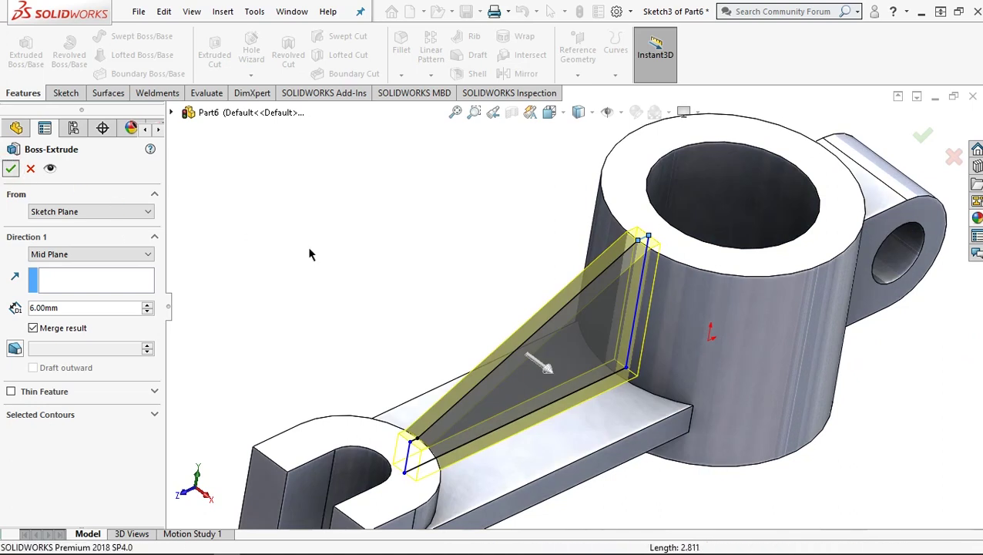
click(381, 254)
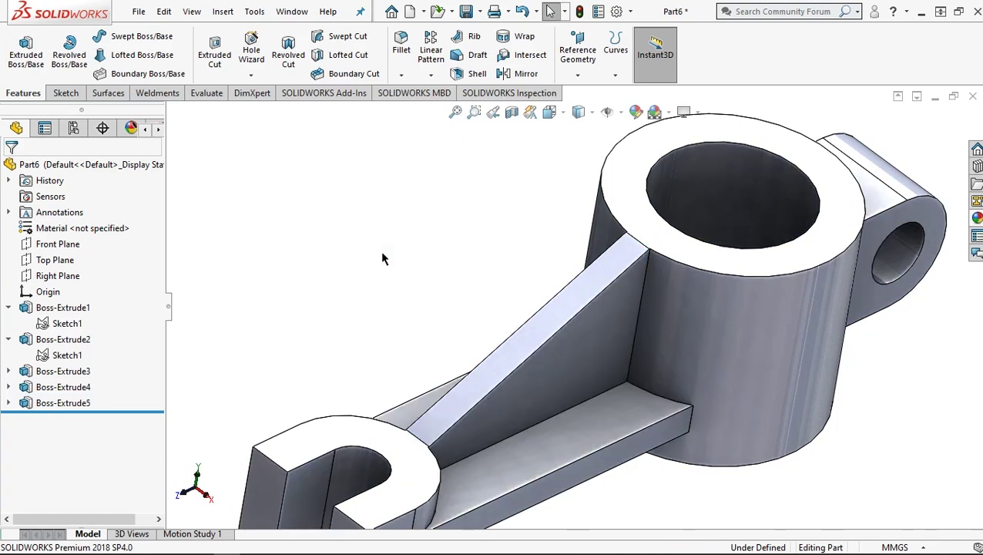
On the Right Plane, sketch a center rectangle about 60 mm square, centred on the midpoint of the lug's inner vertical edge
key(ctrl+7)
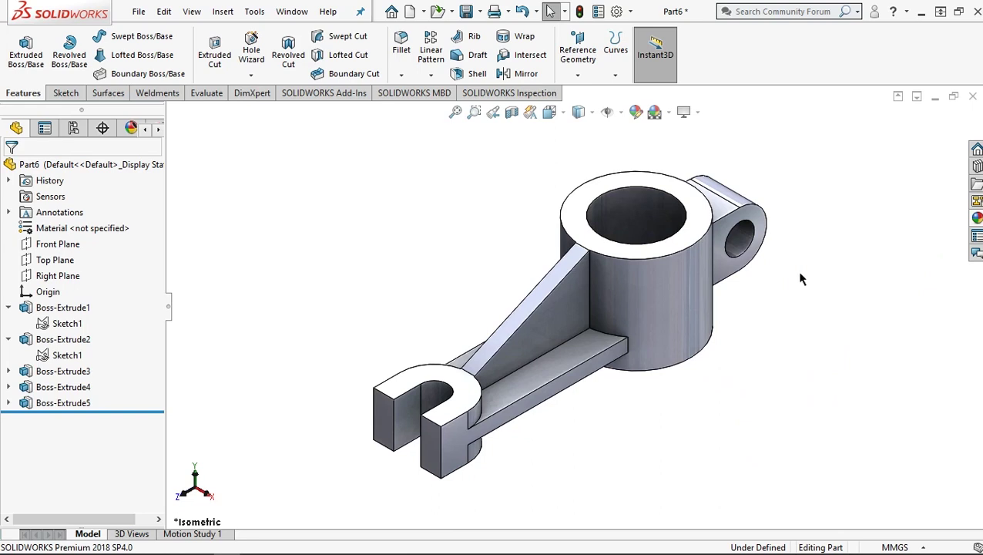
click(54, 276)
click(134, 259)
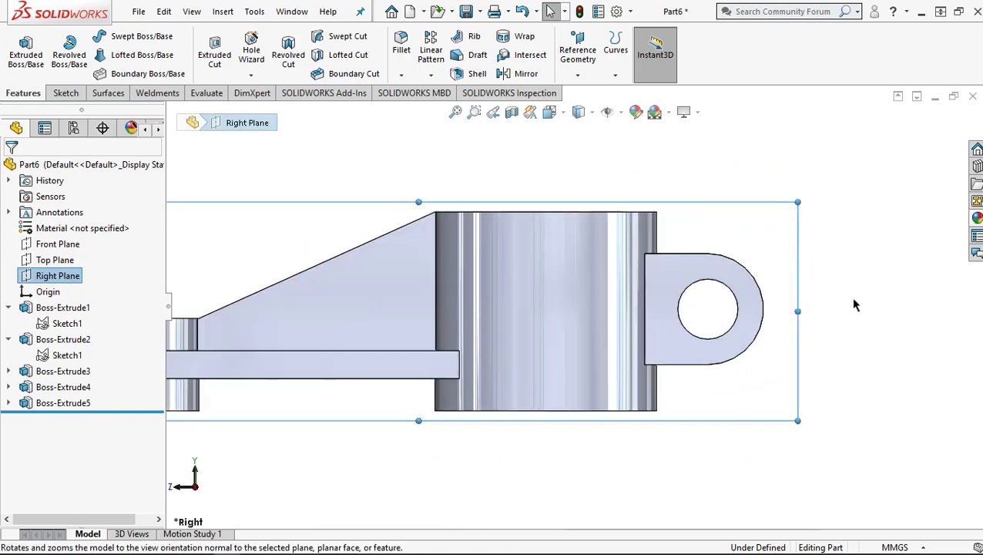
click(66, 93)
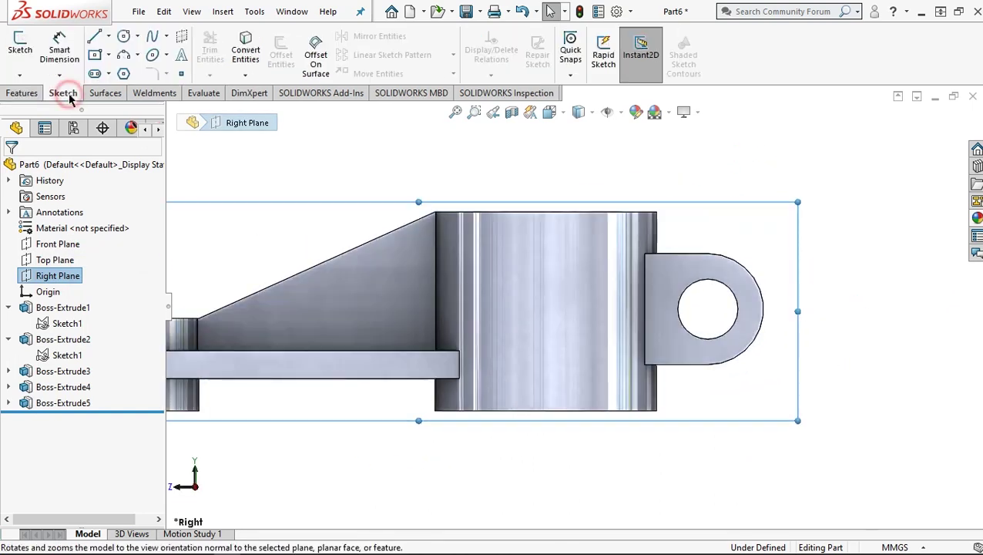
click(109, 55)
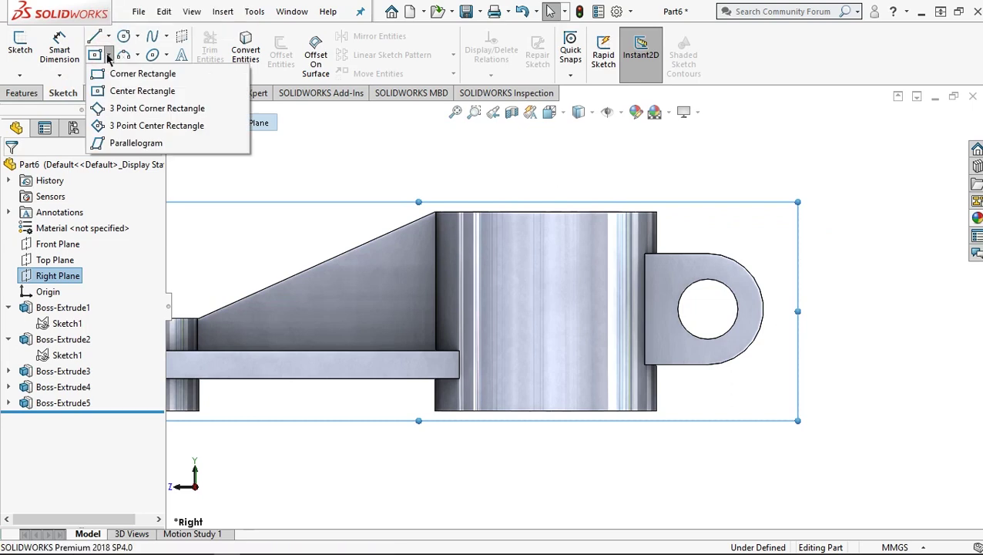
click(135, 92)
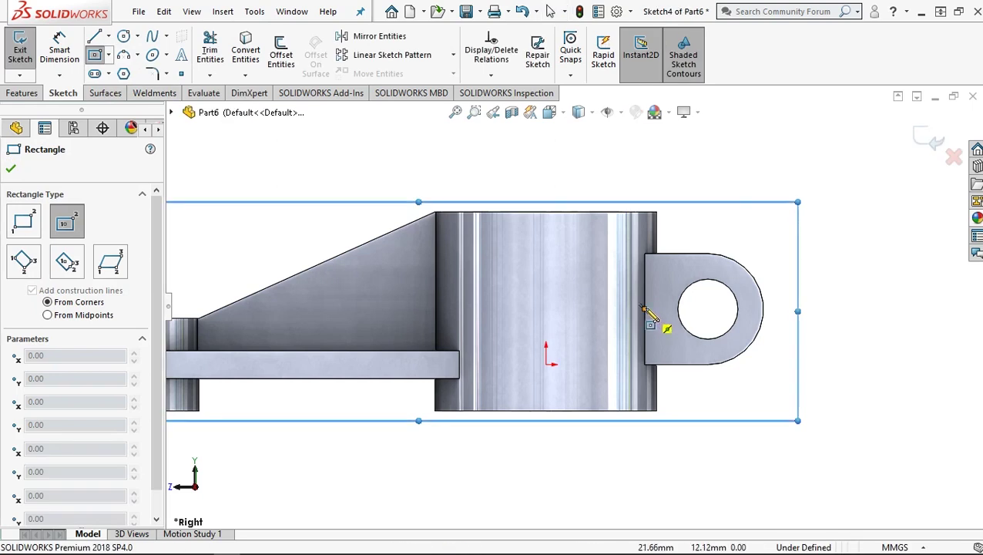
click(644, 309)
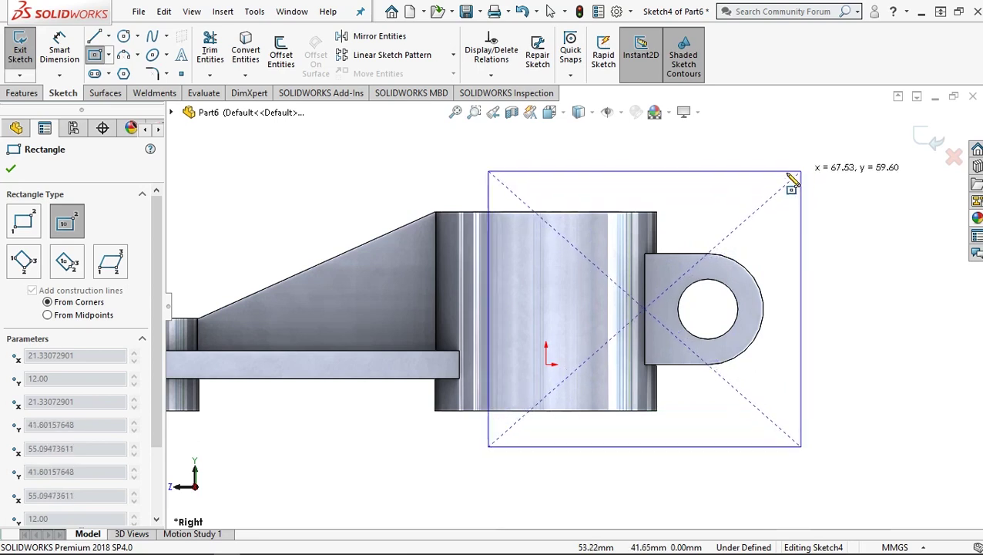
click(782, 173)
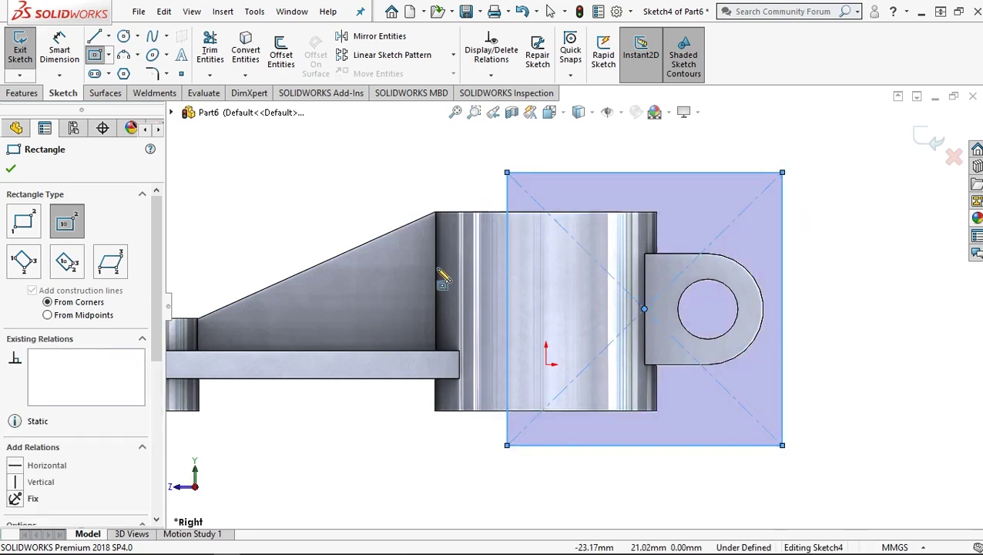
Cut a slot through the lug and ring wall by extruding the rectangle as a Mid Plane cut with a depth of 3 mm
middle_drag(437, 279, 433, 320)
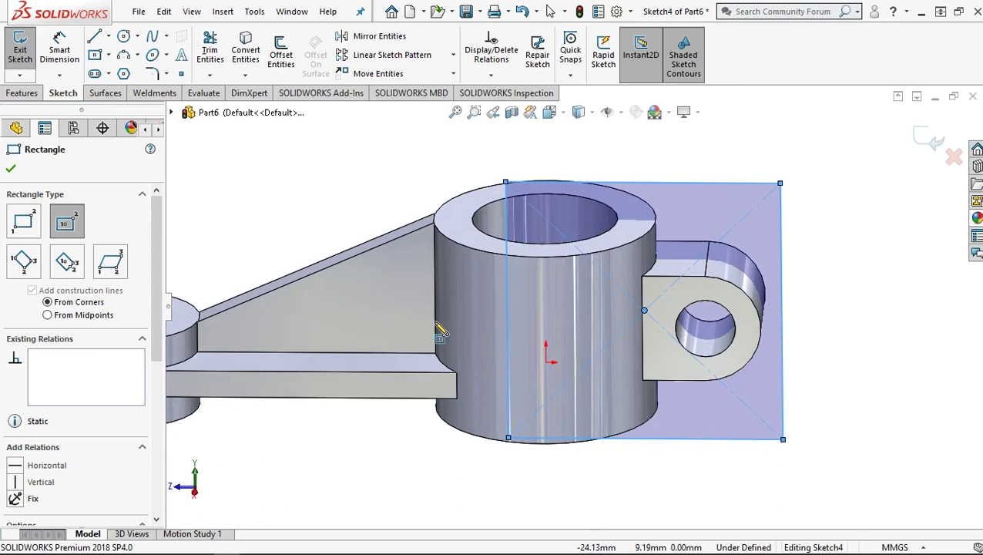
click(20, 93)
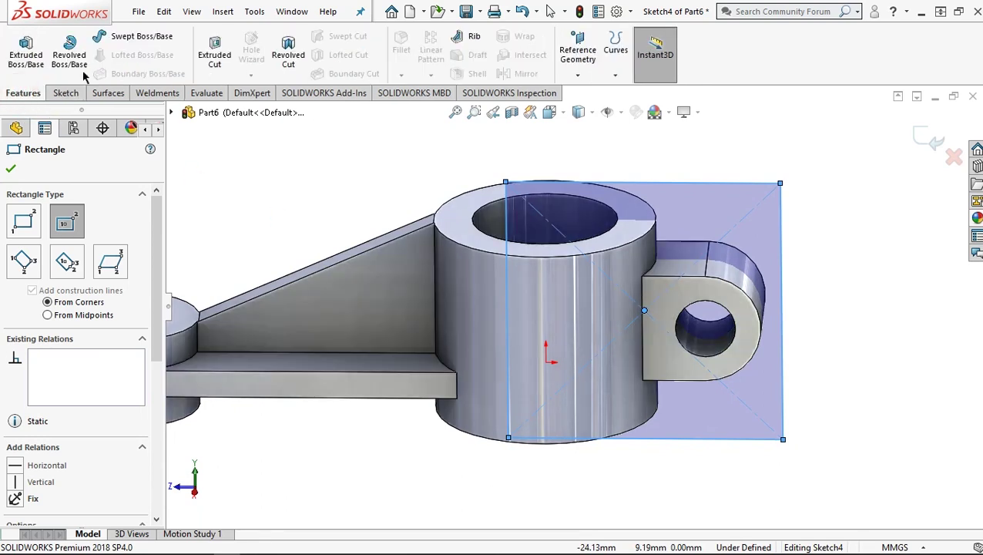
click(214, 60)
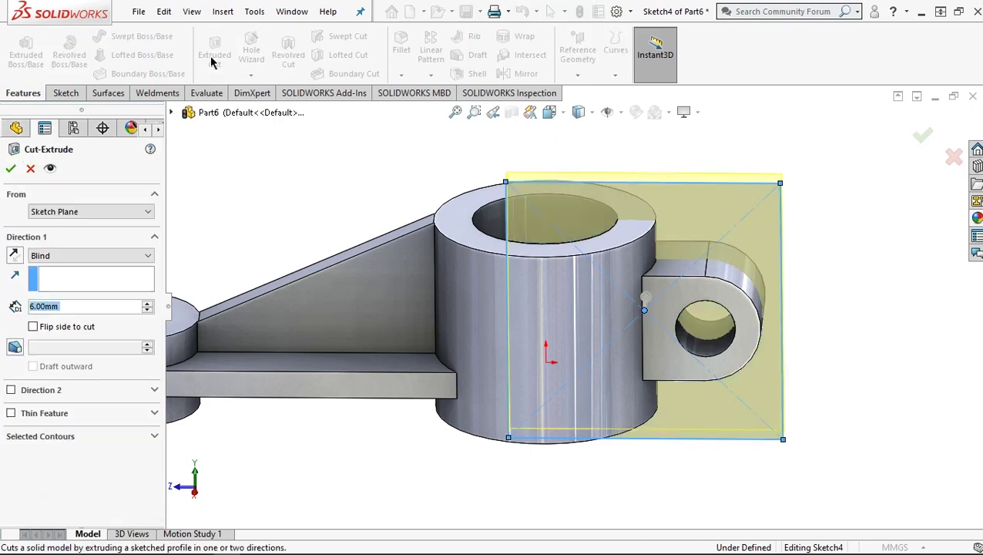
click(61, 257)
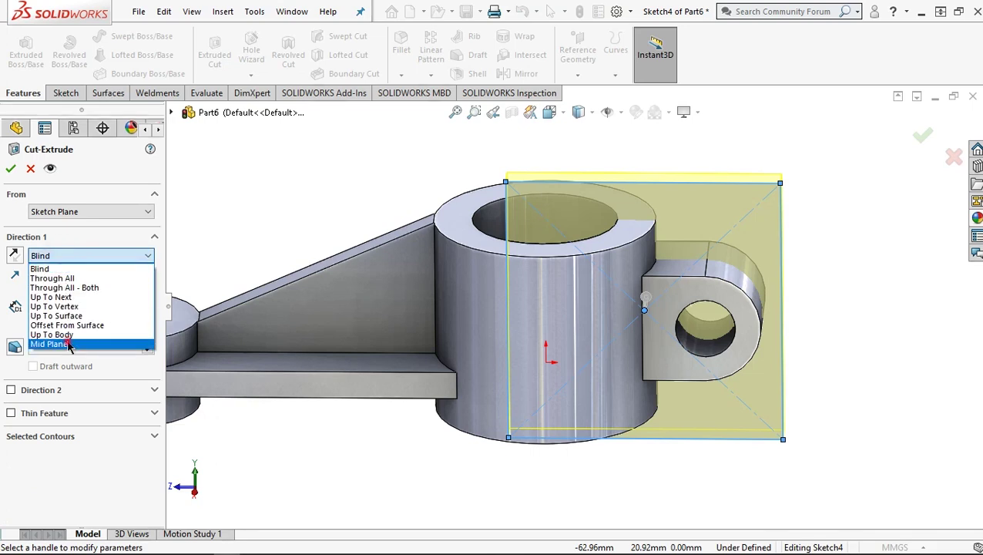
click(69, 345)
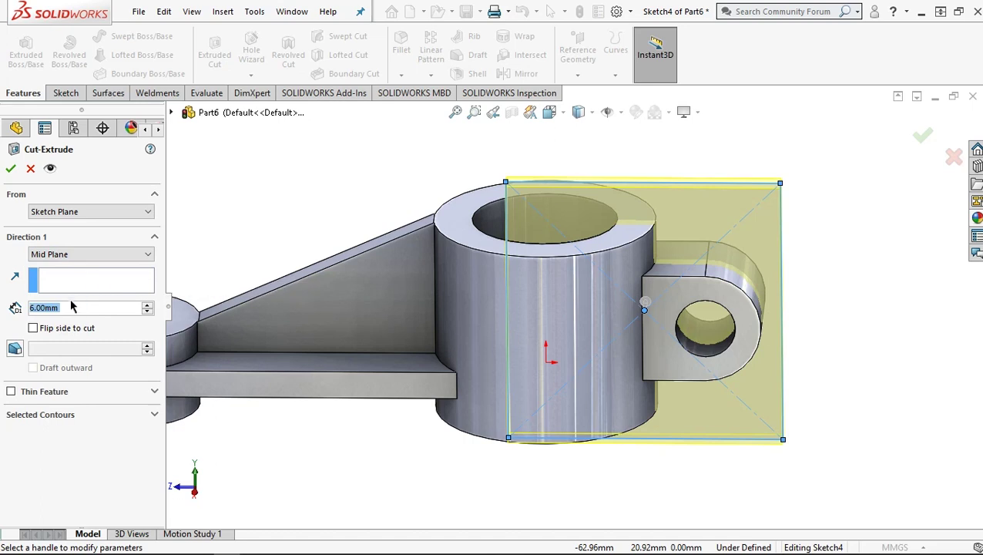
text(3)
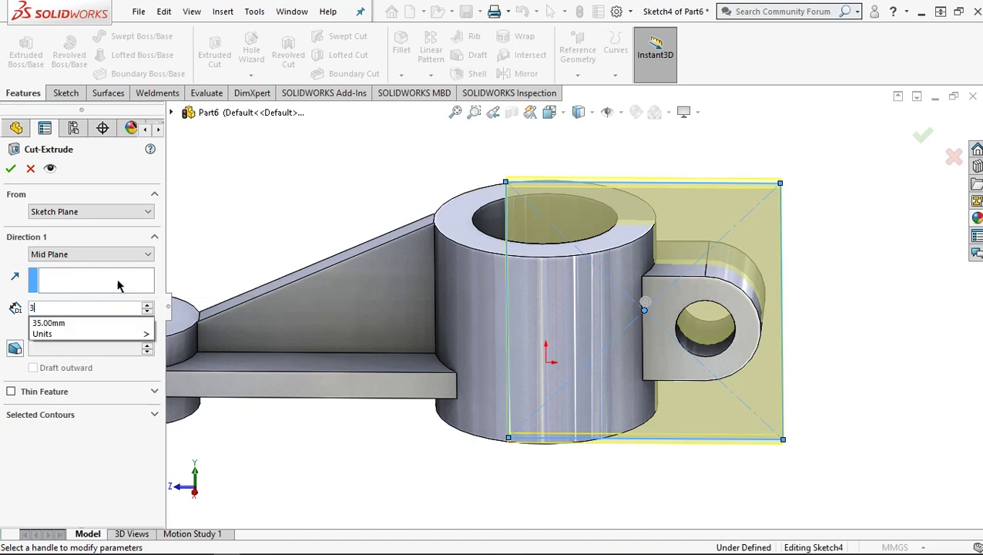
key(Return)
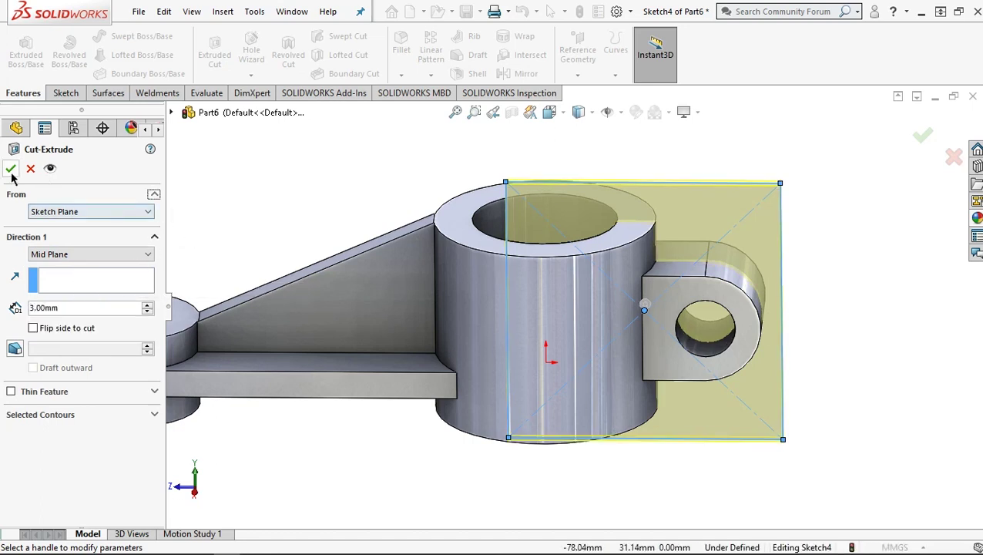
middle_drag(434, 288, 629, 286)
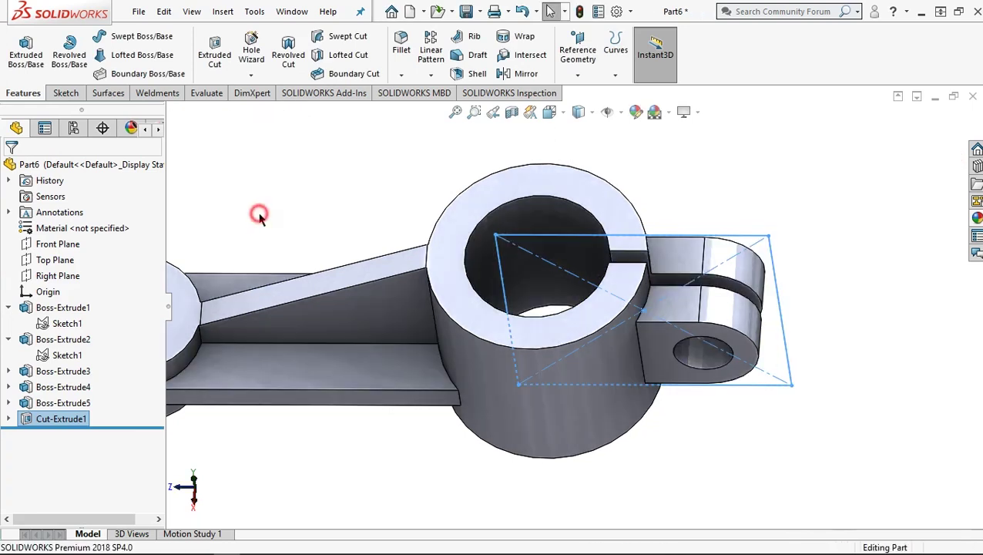
Apply a yellow color from the standard swatches to the whole part
click(259, 218)
key(ctrl+6)
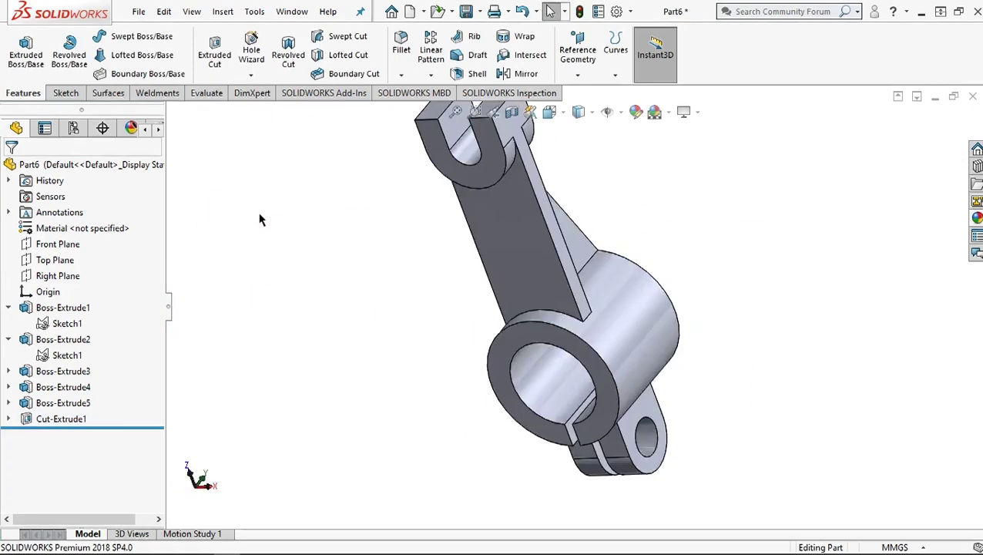
key(ctrl+7)
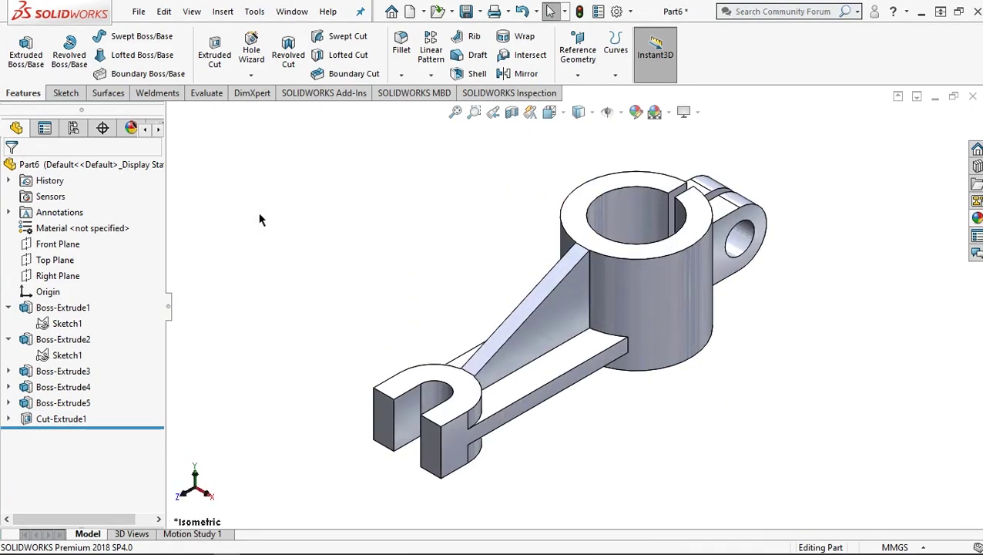
scroll(784, 347, down, 3)
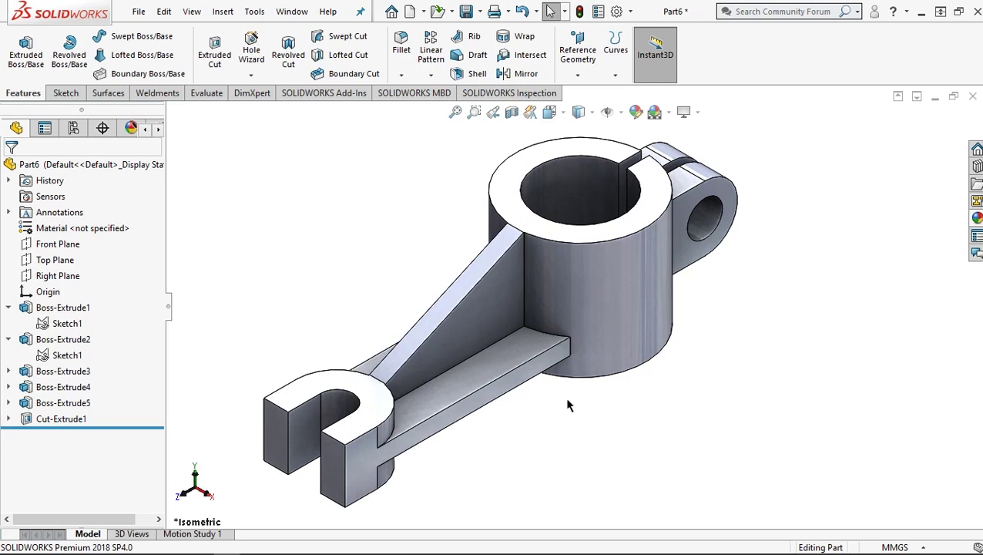
click(435, 324)
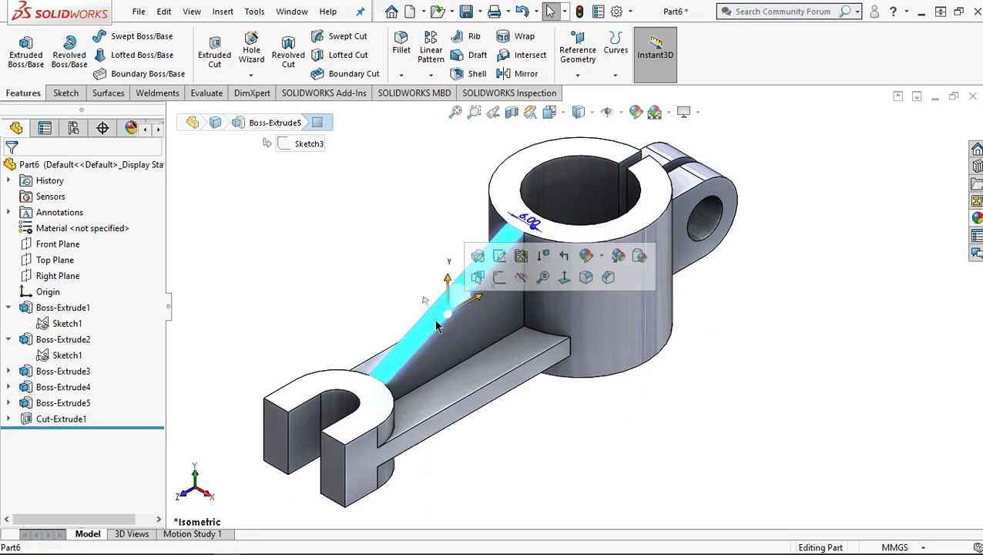
click(372, 303)
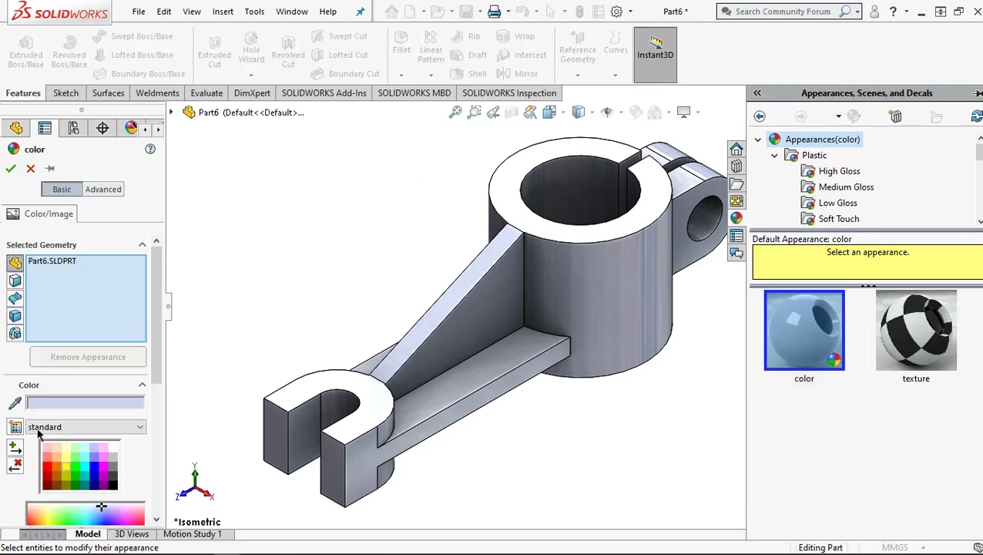
click(65, 464)
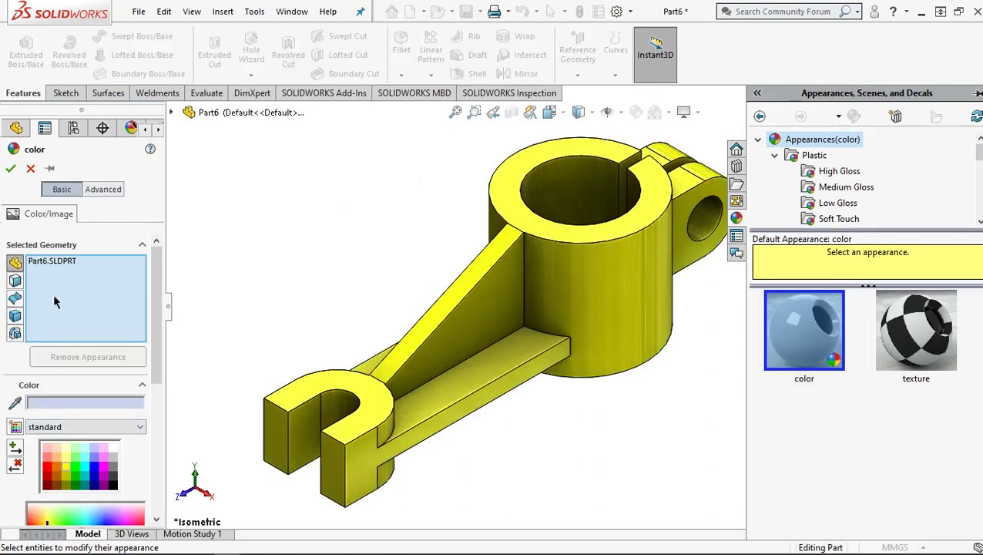
click(12, 169)
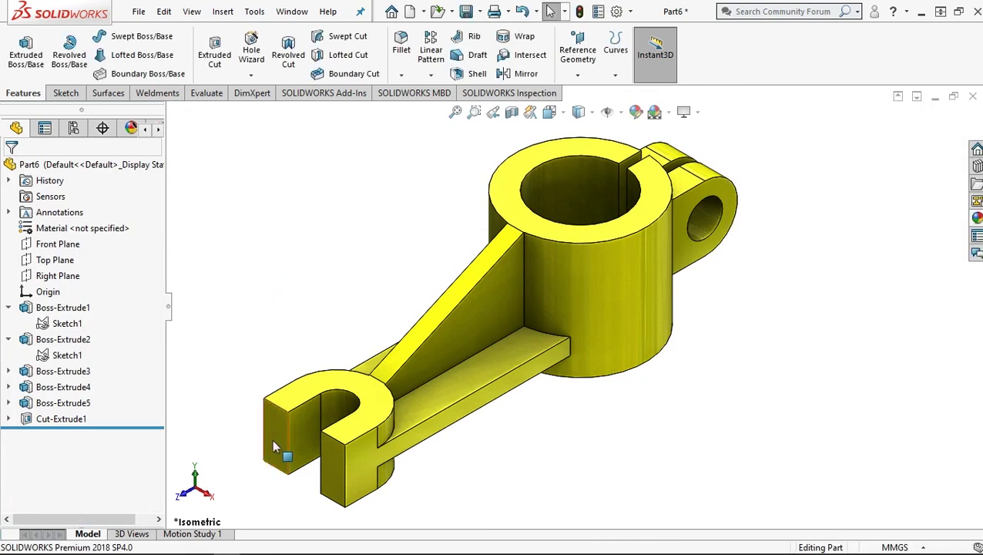
Select the two tip faces of the U-shaped end together with its upper and lower faces
click(291, 397)
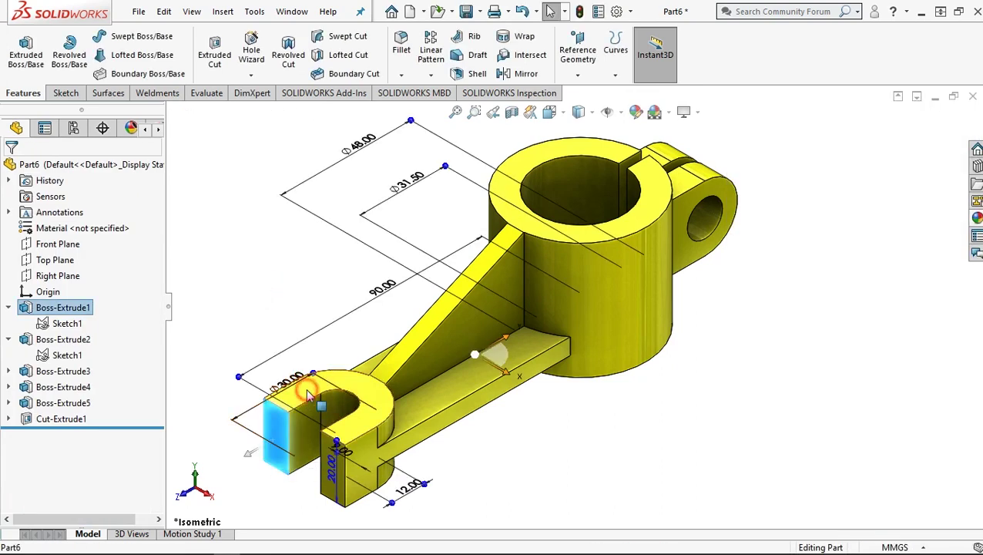
ctrl+click(316, 389)
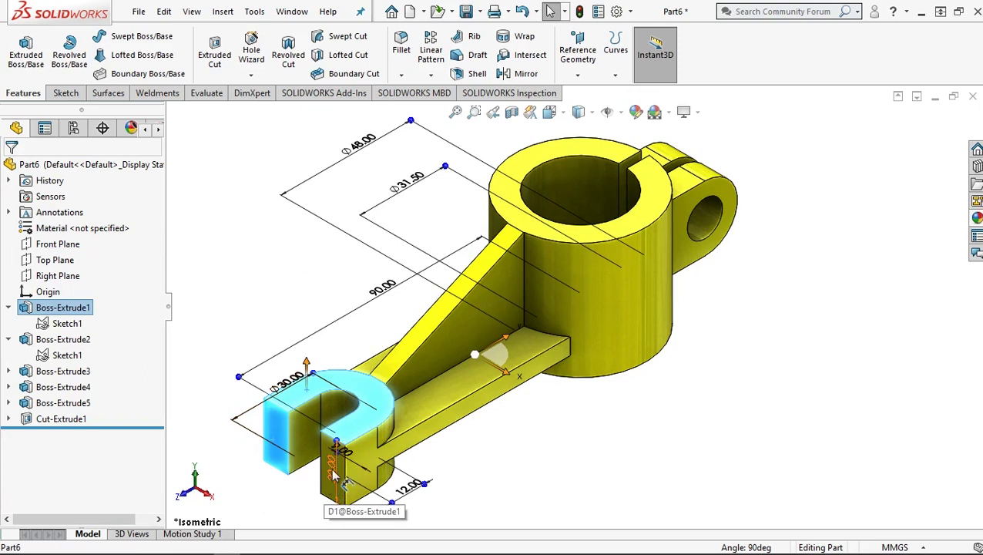
scroll(345, 449, down, 5)
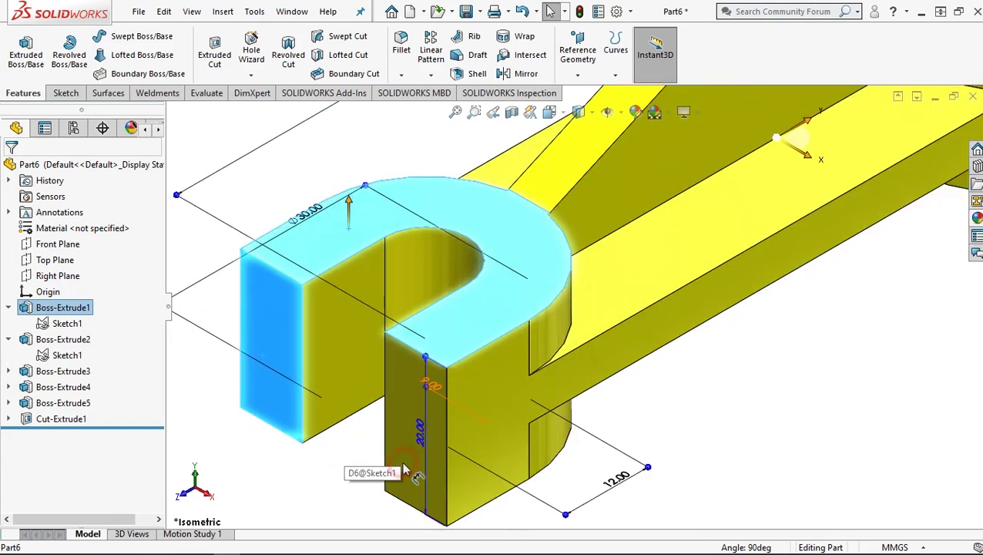
scroll(550, 377, up, 4)
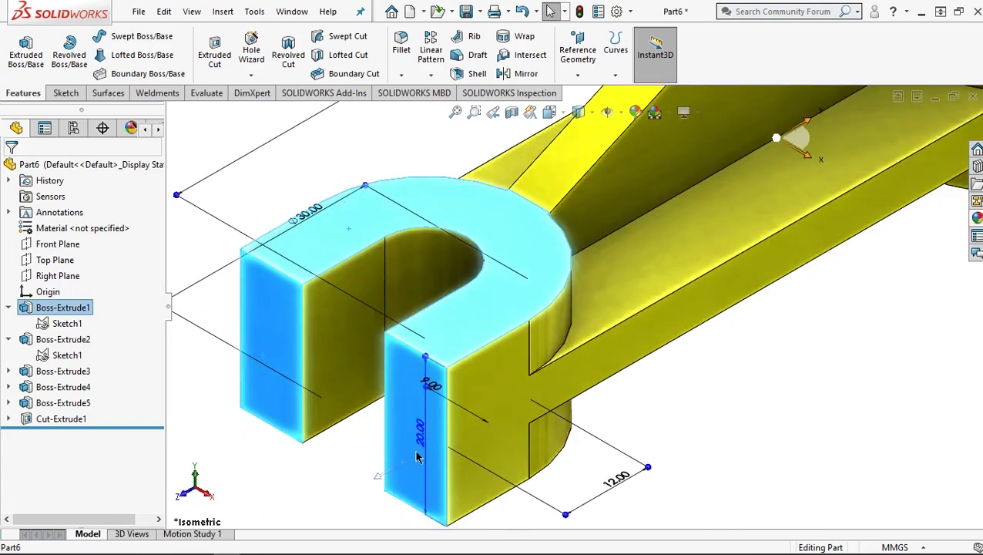
scroll(641, 298, up, 2)
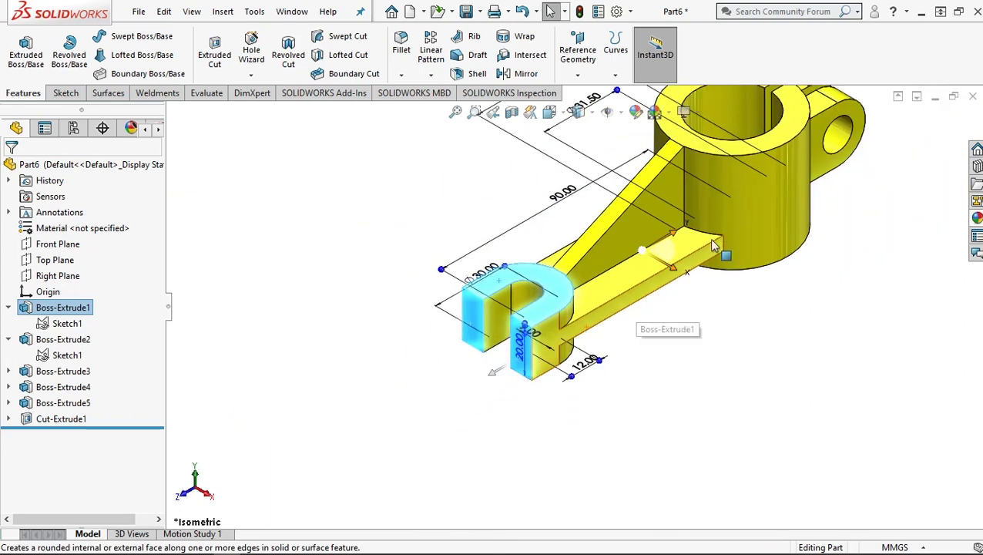
scroll(725, 245, down, 3)
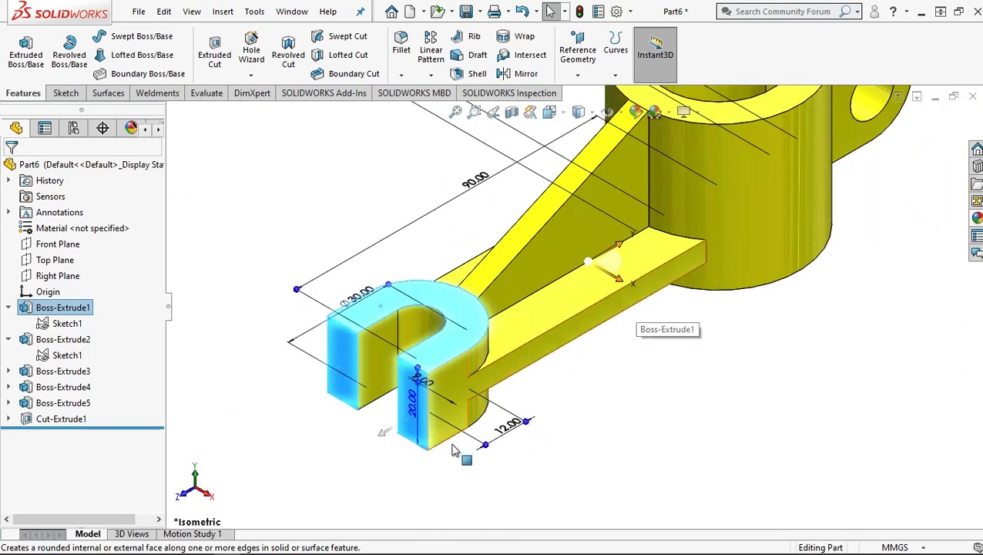
middle_drag(453, 402, 462, 466)
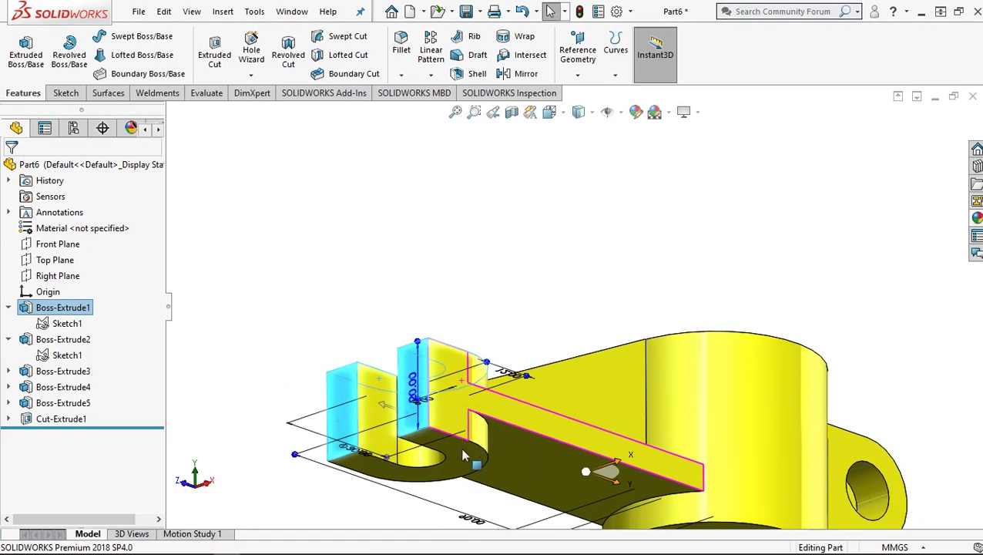
click(462, 466)
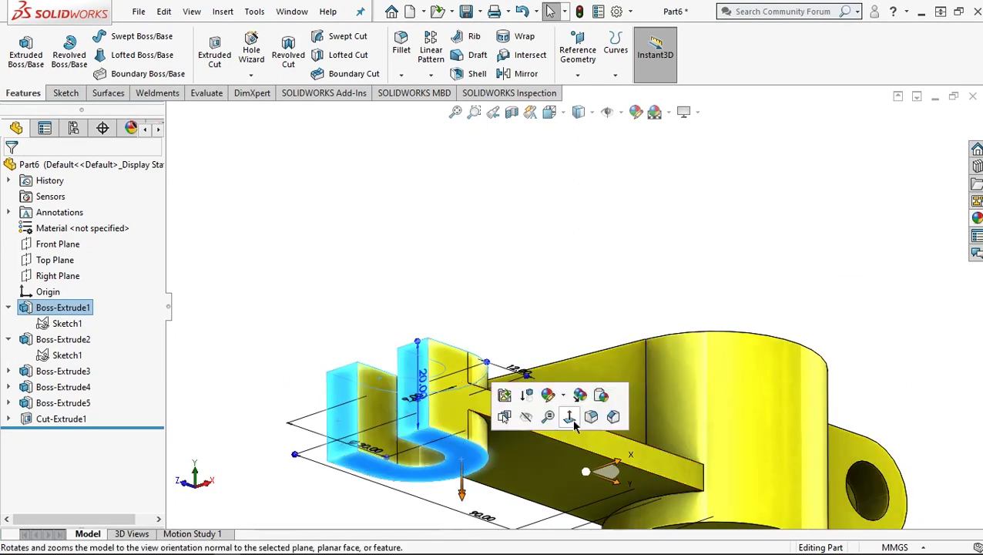
Add the ring's top face and the rib's sloping face to the selection
scroll(616, 408, up, 5)
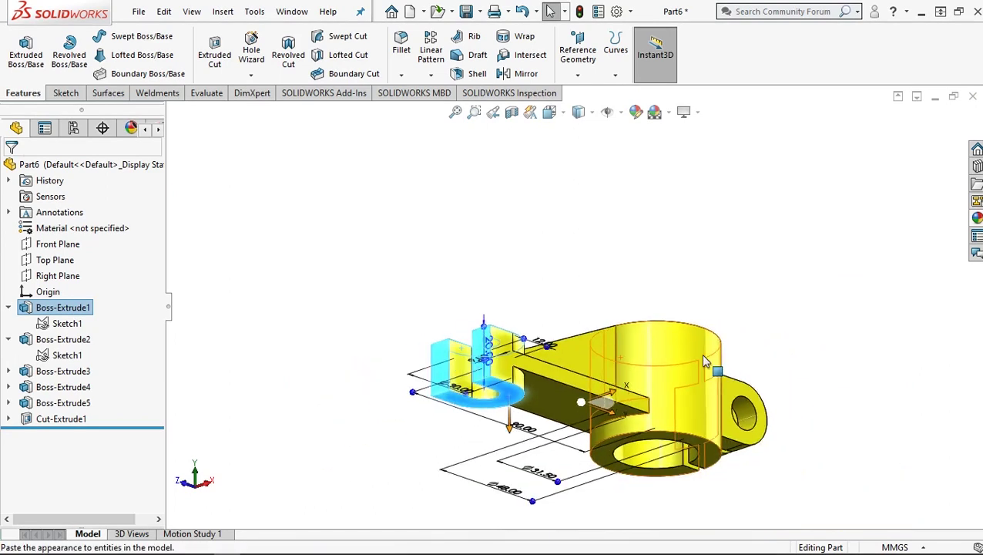
middle_drag(690, 389, 633, 479)
scroll(616, 336, down, 3)
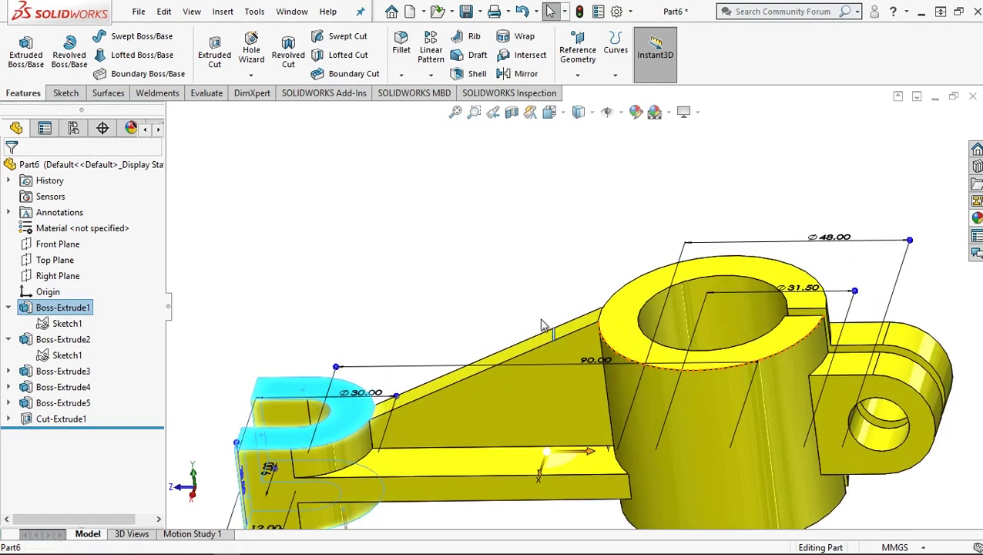
ctrl+click(566, 328)
middle_drag(574, 332, 585, 378)
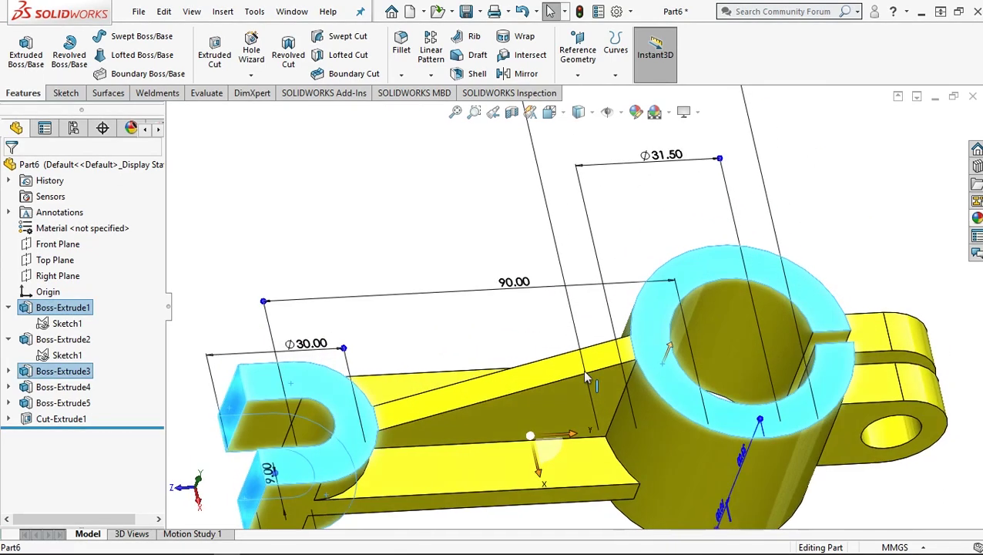
scroll(585, 377, down, 3)
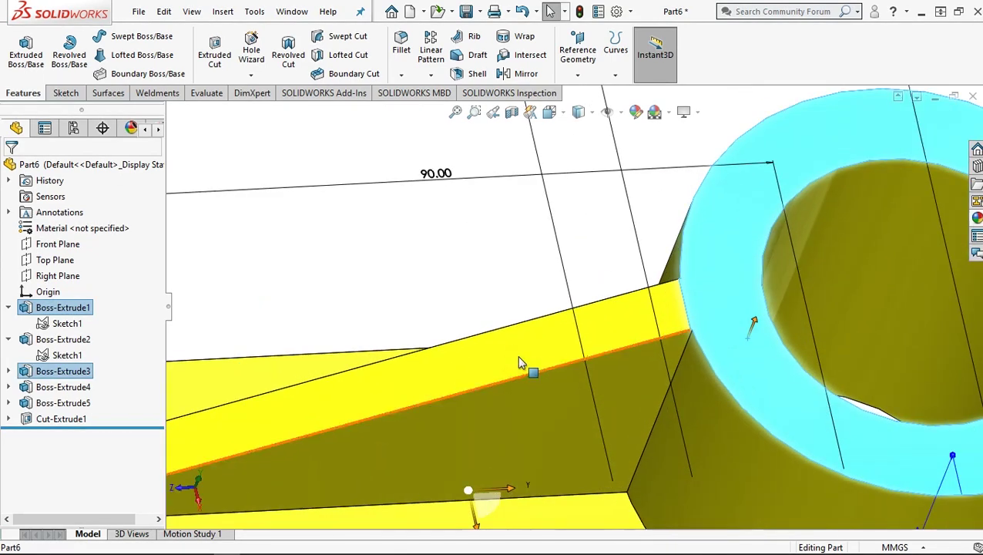
ctrl+click(528, 360)
scroll(527, 356, up, 8)
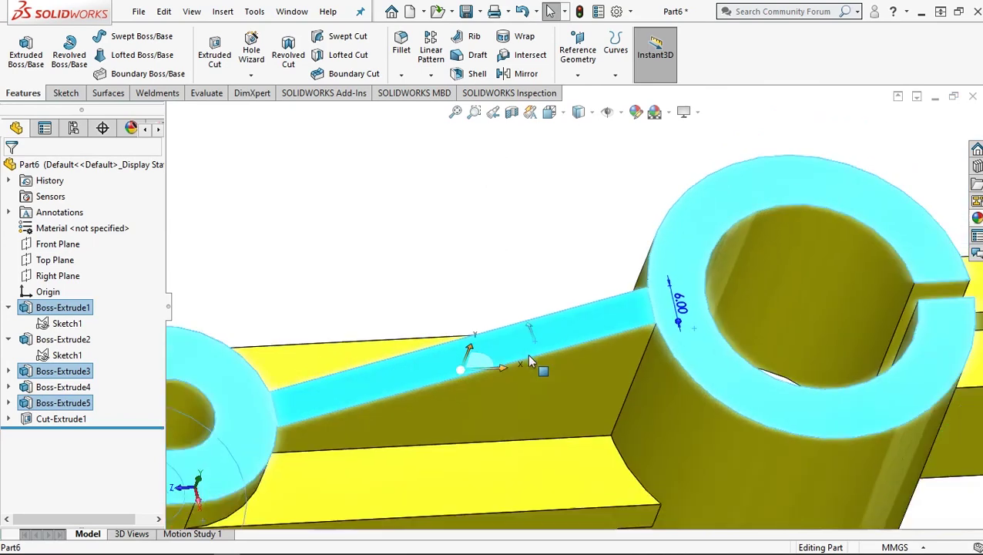
Add the arm's two long side faces and the ring's bottom face to the face selection
middle_drag(727, 349, 677, 280)
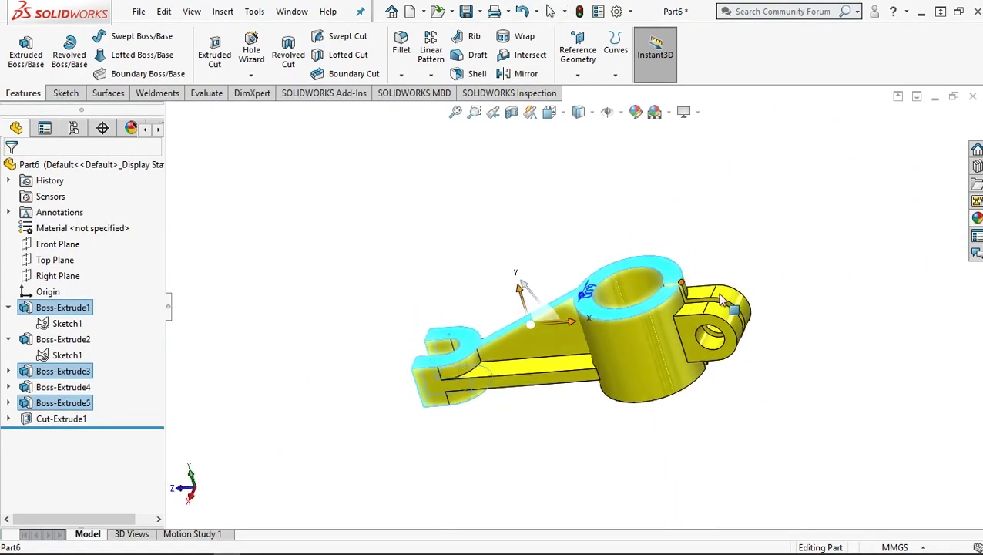
scroll(744, 329, down, 3)
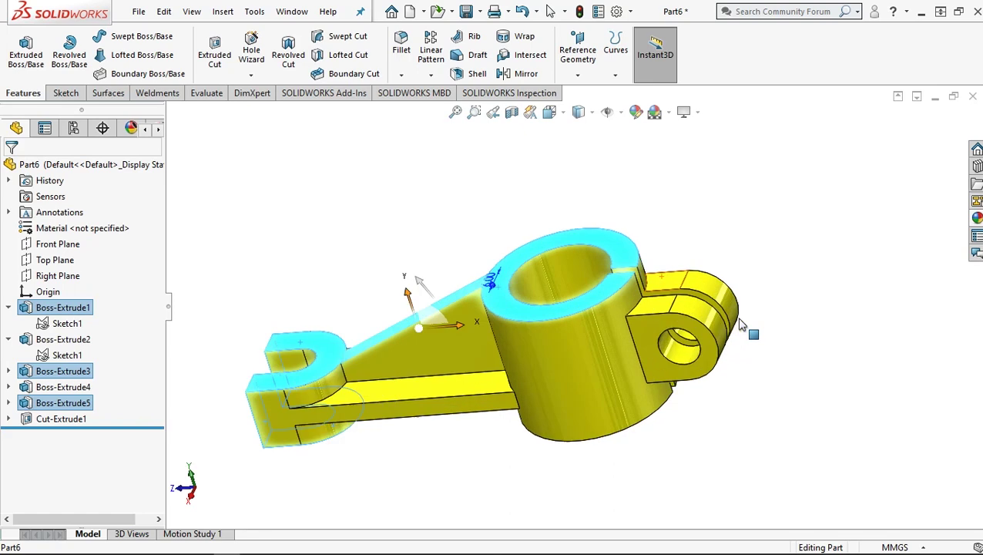
double_click(499, 407)
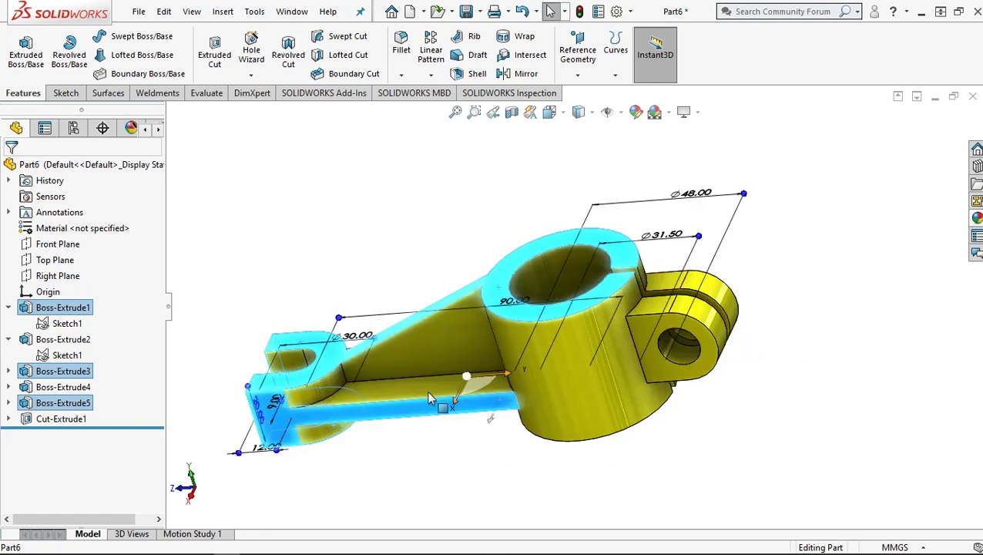
middle_drag(501, 403, 562, 395)
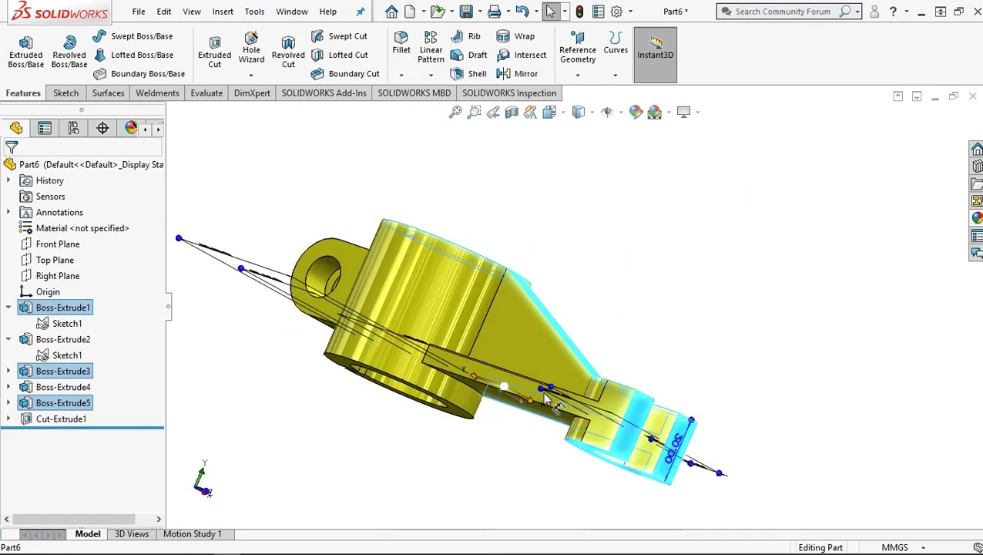
scroll(502, 368, down, 8)
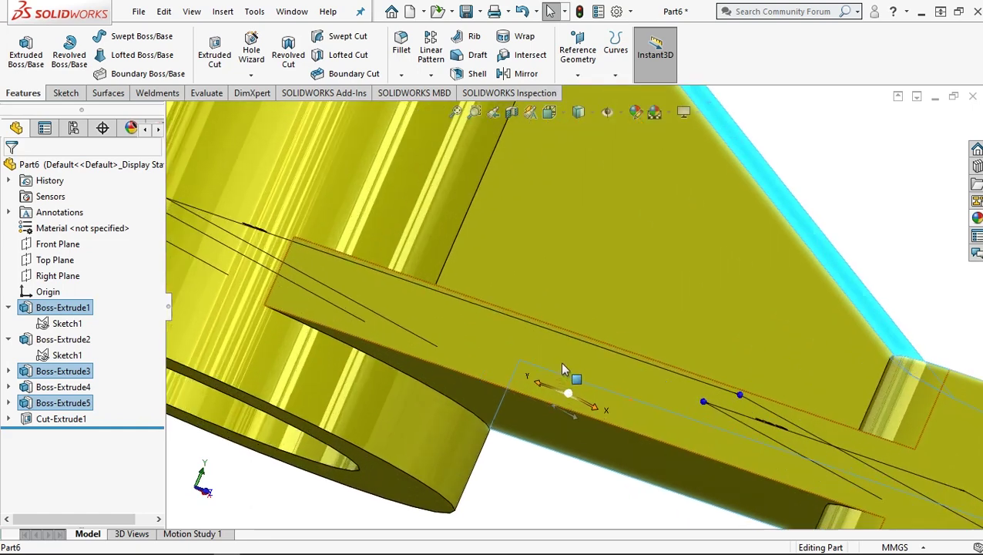
scroll(574, 357, up, 2)
click(574, 357)
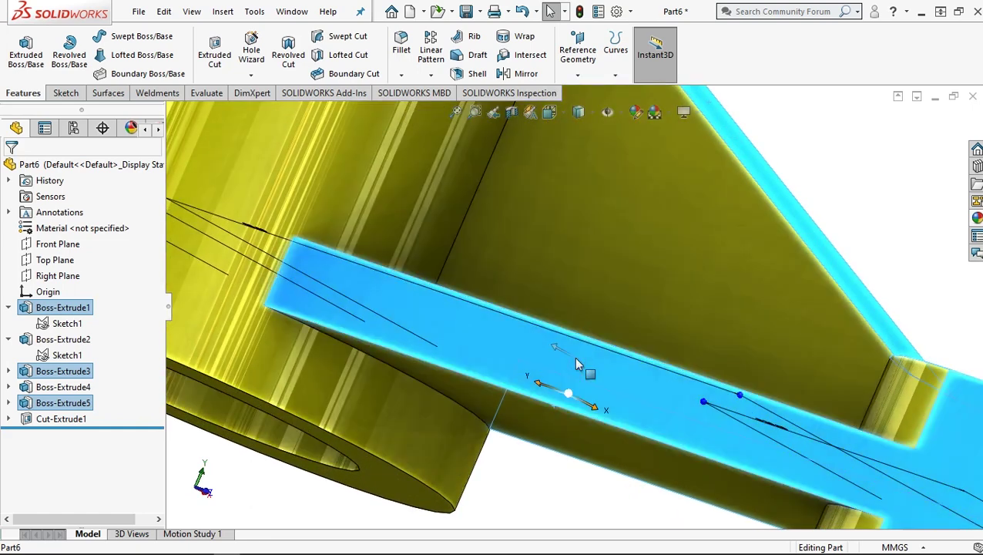
scroll(582, 358, up, 2)
scroll(586, 361, up, 3)
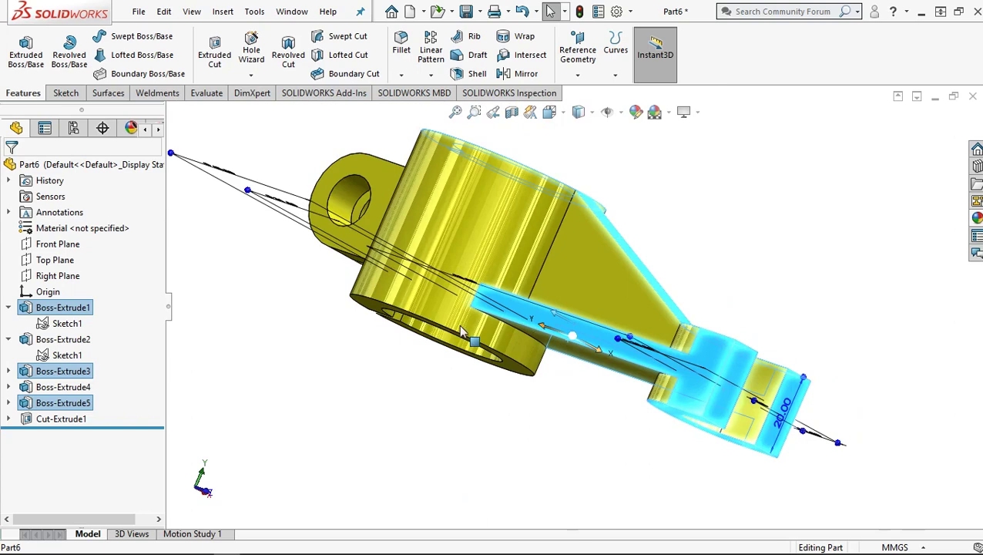
middle_drag(461, 326, 514, 369)
click(516, 370)
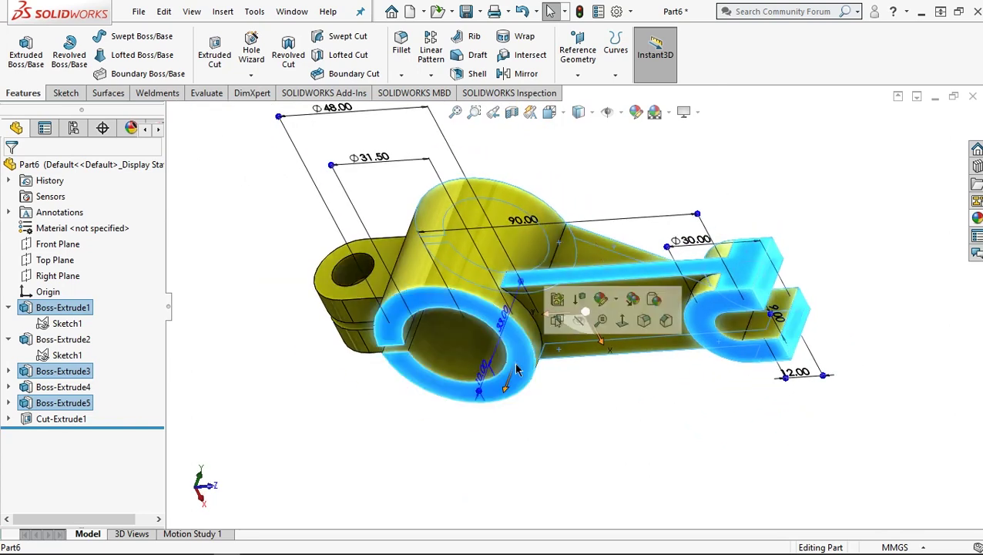
Add the lug's rounded end faces and its flat upper and lower faces on both sides of the slot to the selection
middle_drag(431, 301, 564, 385)
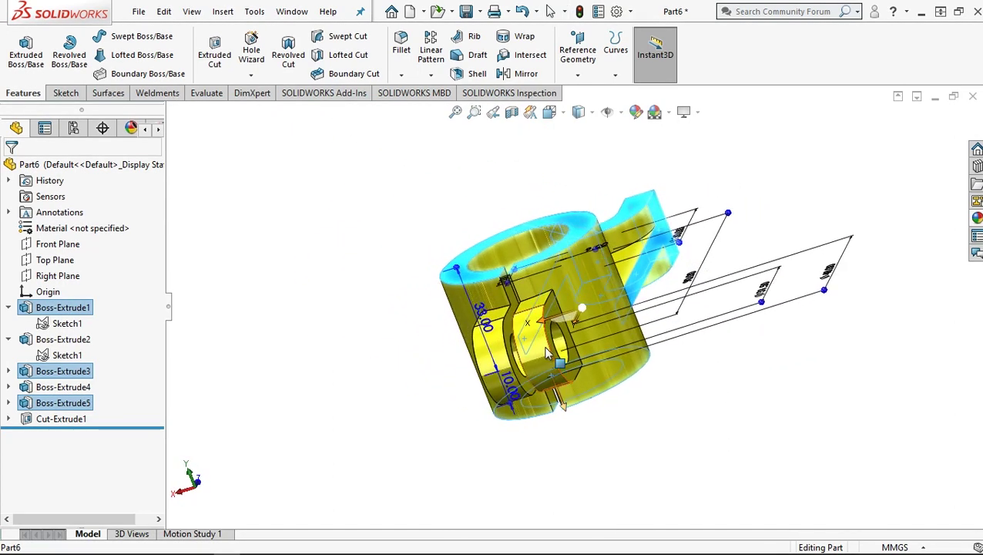
scroll(539, 327, down, 5)
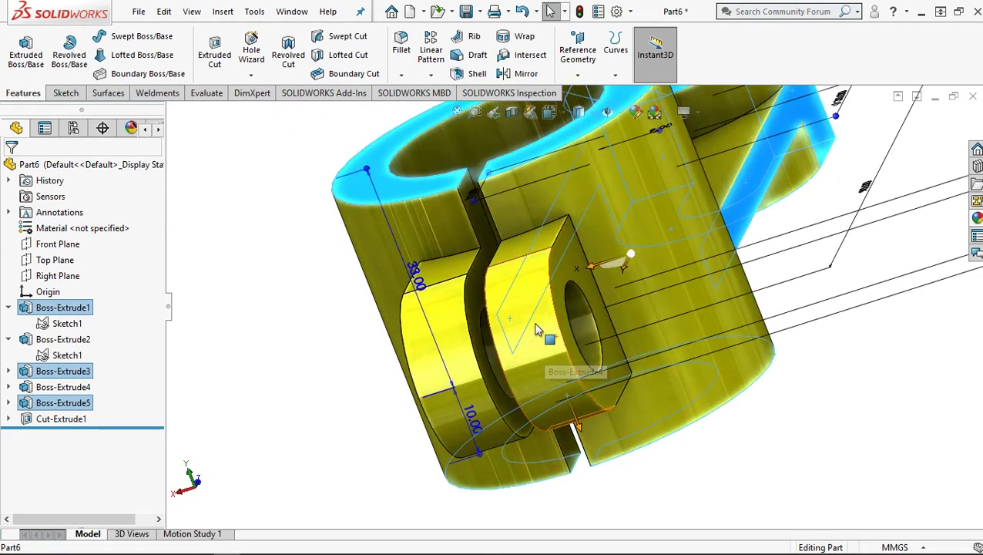
ctrl+click(526, 294)
ctrl+click(519, 245)
ctrl+click(436, 318)
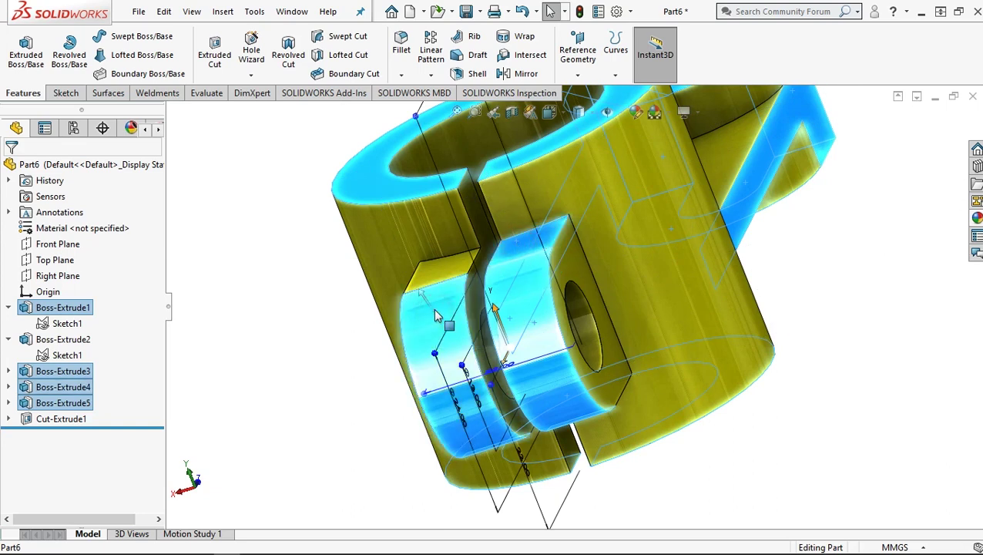
ctrl+click(453, 282)
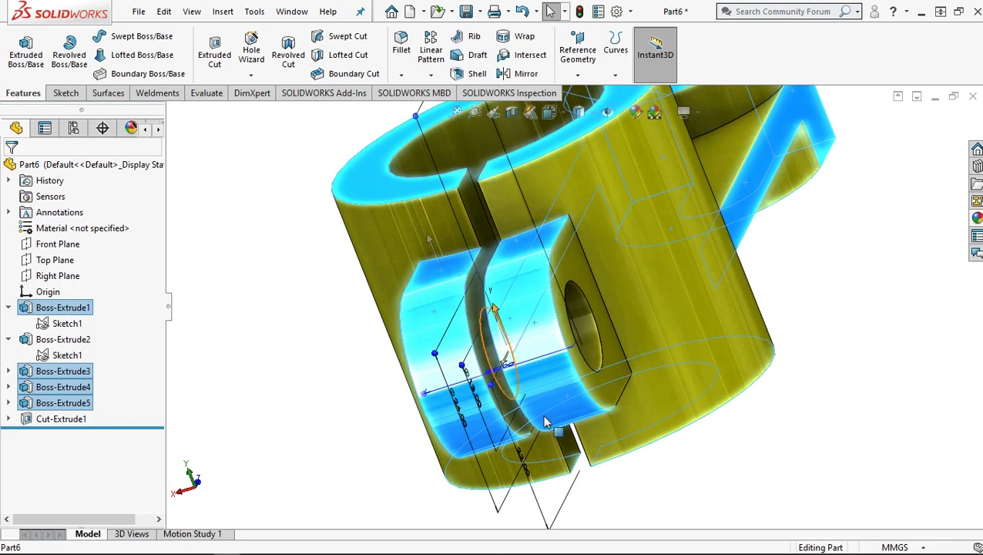
middle_drag(539, 382, 545, 470)
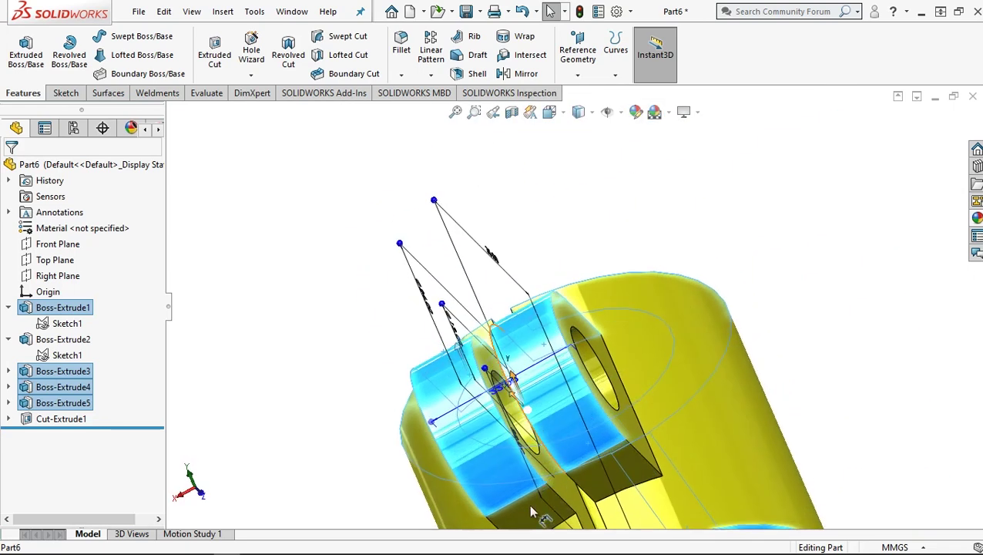
middle_drag(531, 518, 533, 518)
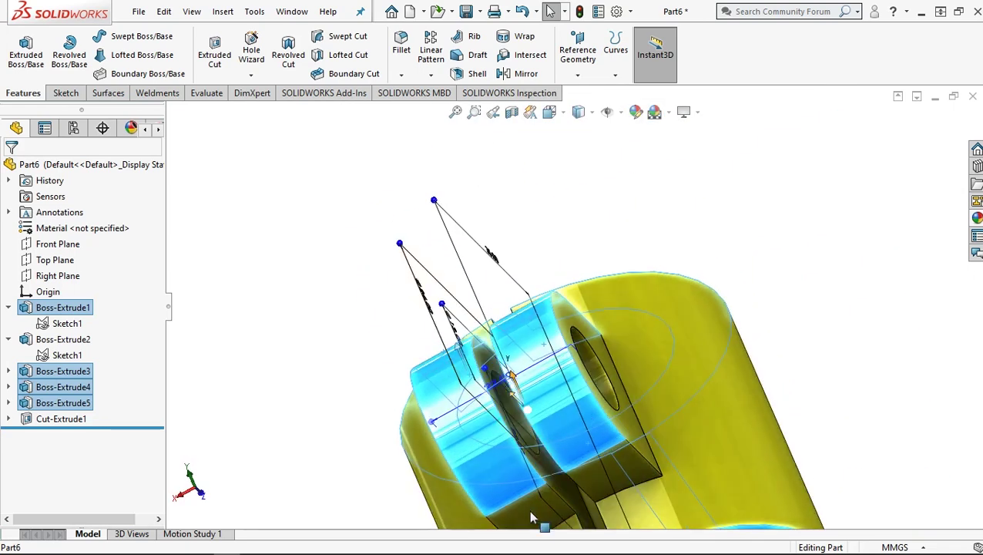
ctrl+click(593, 483)
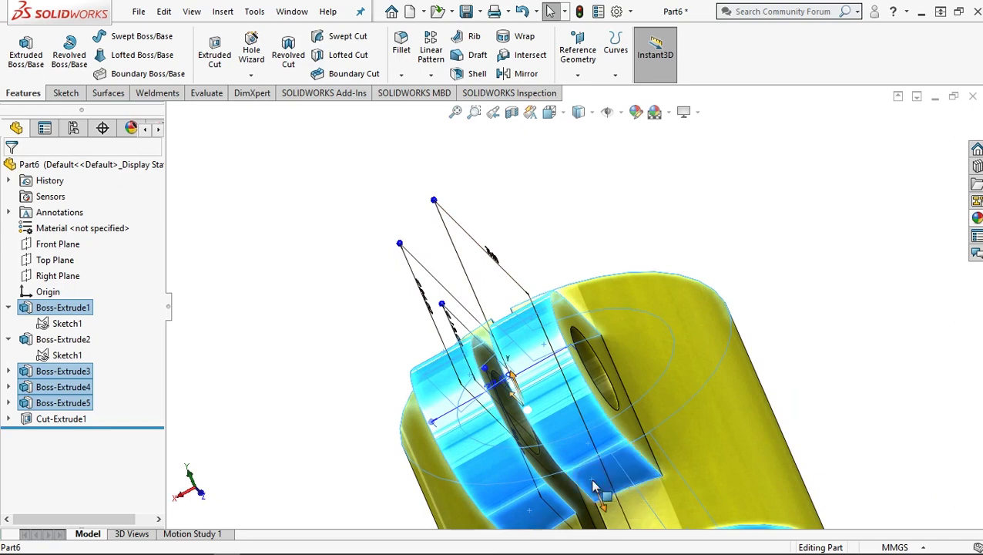
Add the cylindrical faces of the lug's pin hole on both sides of the slot to the face selection
mouse_move(584, 399)
middle_down()
mouse_move(590, 375)
mouse_move(566, 414)
mouse_move(584, 391)
middle_up()
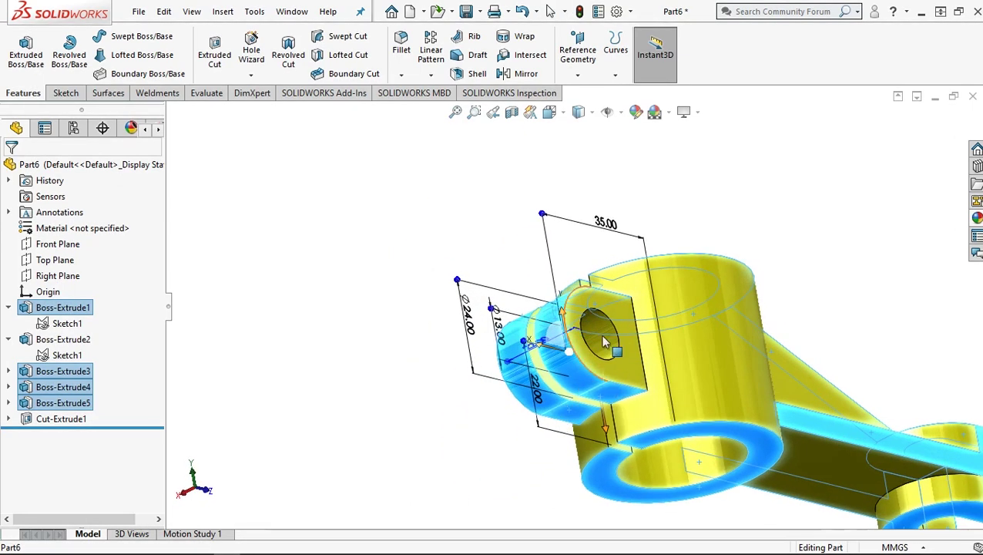
middle_drag(604, 342, 778, 368)
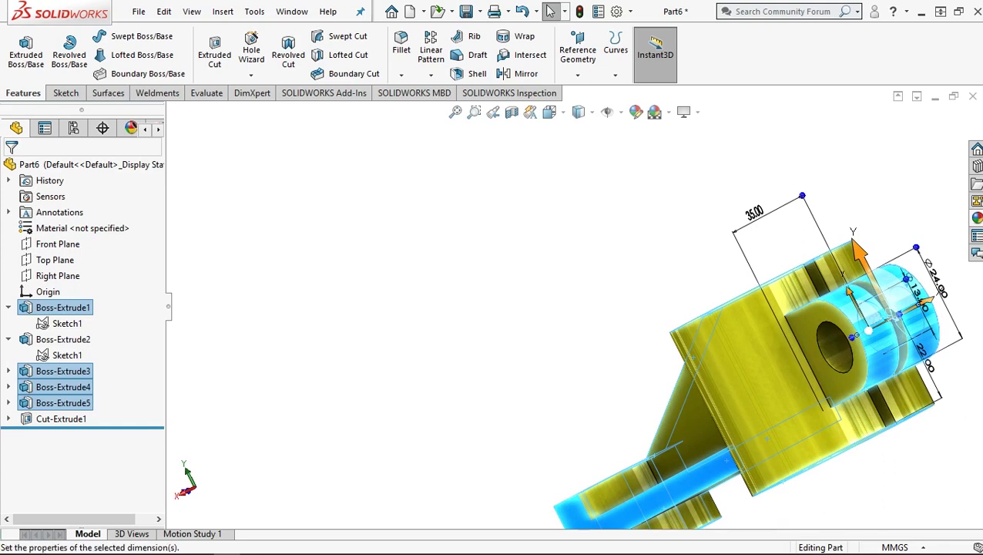
click(926, 359)
scroll(838, 357, down, 5)
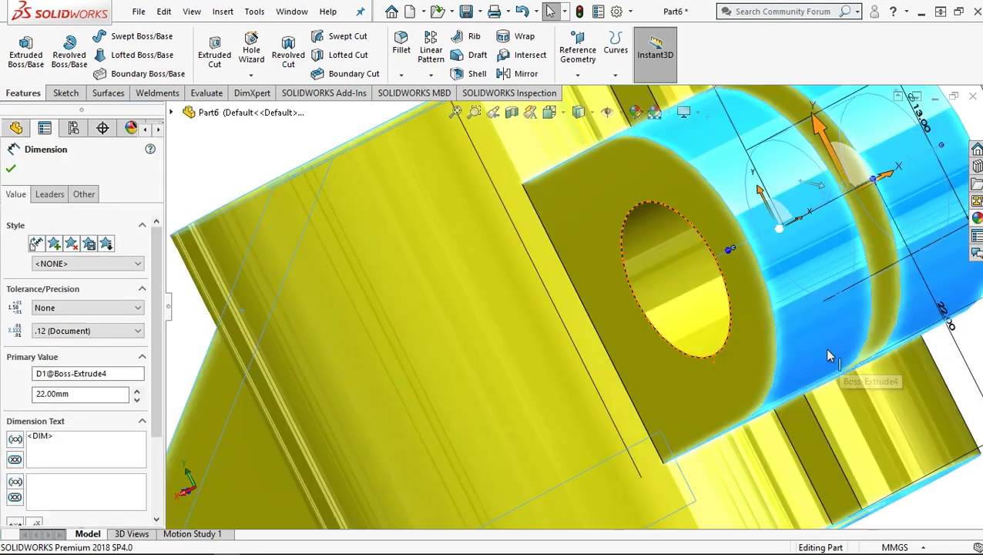
click(675, 306)
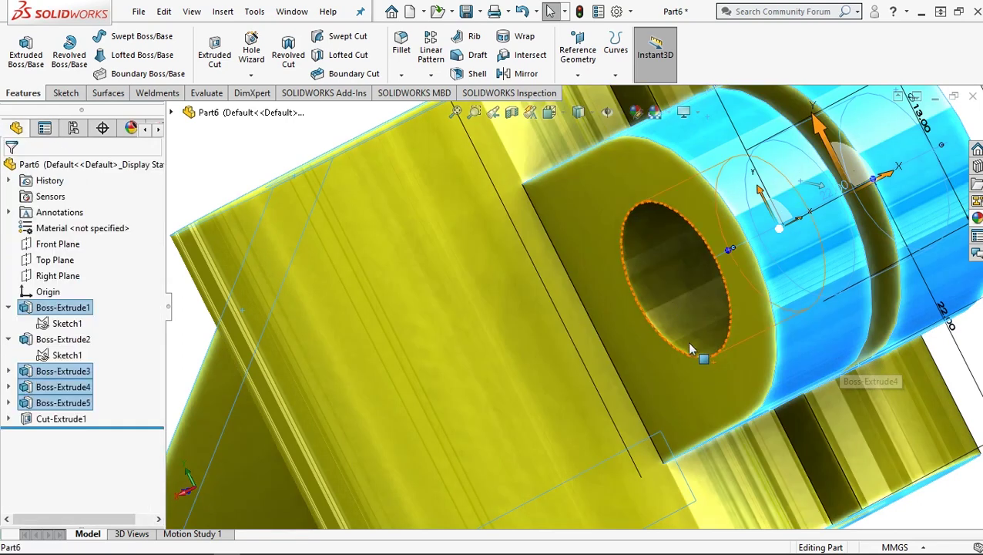
click(689, 351)
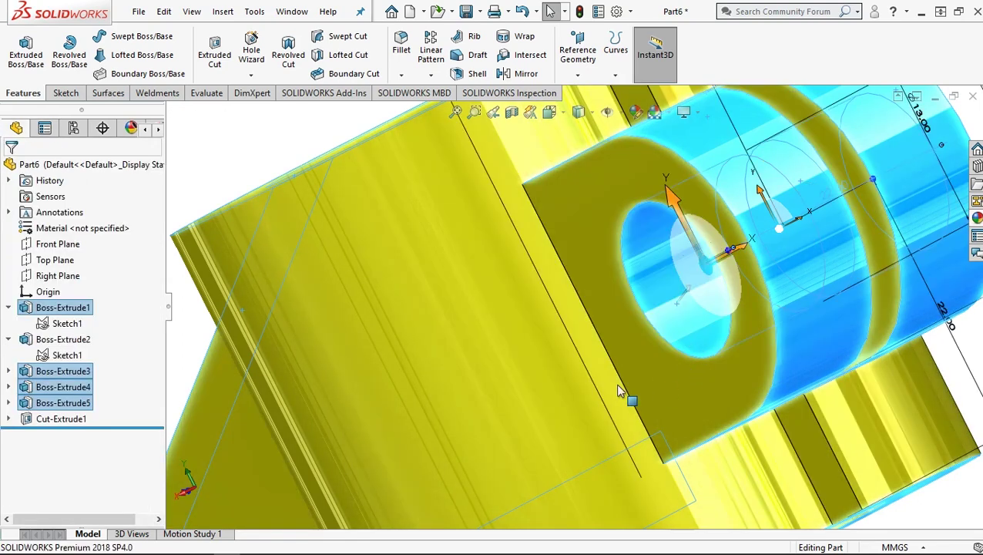
click(644, 406)
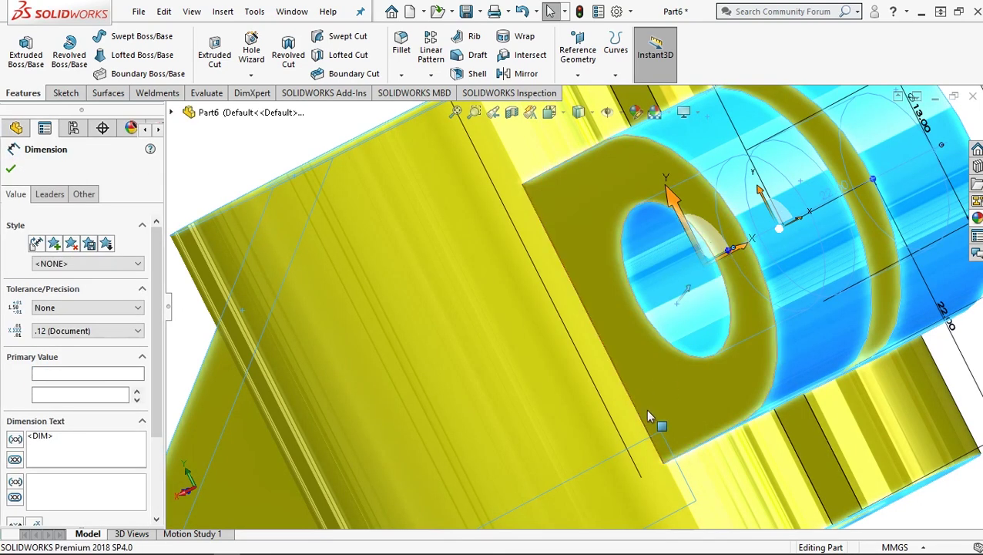
Add the ring's inner bore face to the face selection
scroll(647, 408, up, 2)
scroll(657, 416, up, 1)
middle_drag(671, 439, 649, 403)
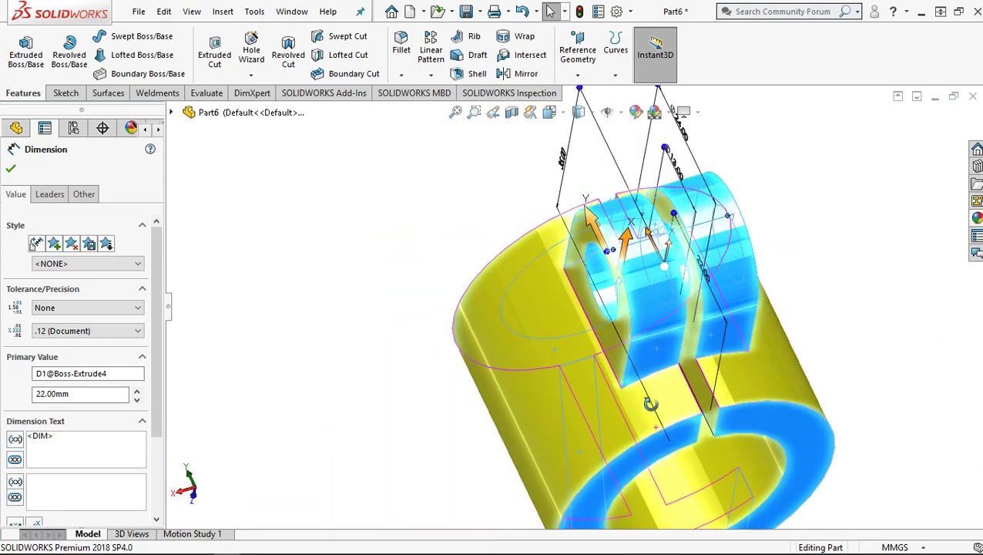
click(700, 460)
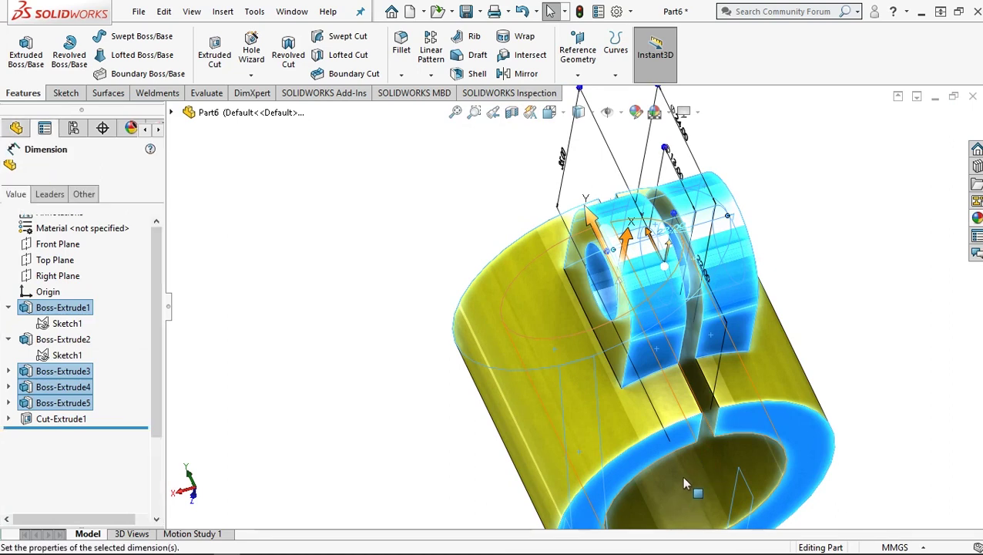
scroll(684, 480, up, 5)
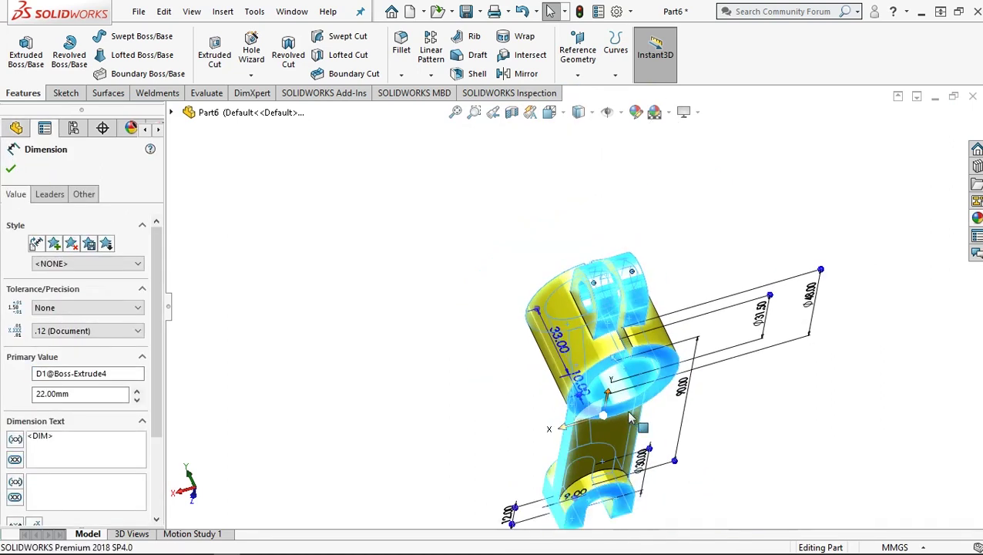
Apply a light gray color appearance to all selected faces and return to the isometric view
middle_drag(634, 423, 720, 455)
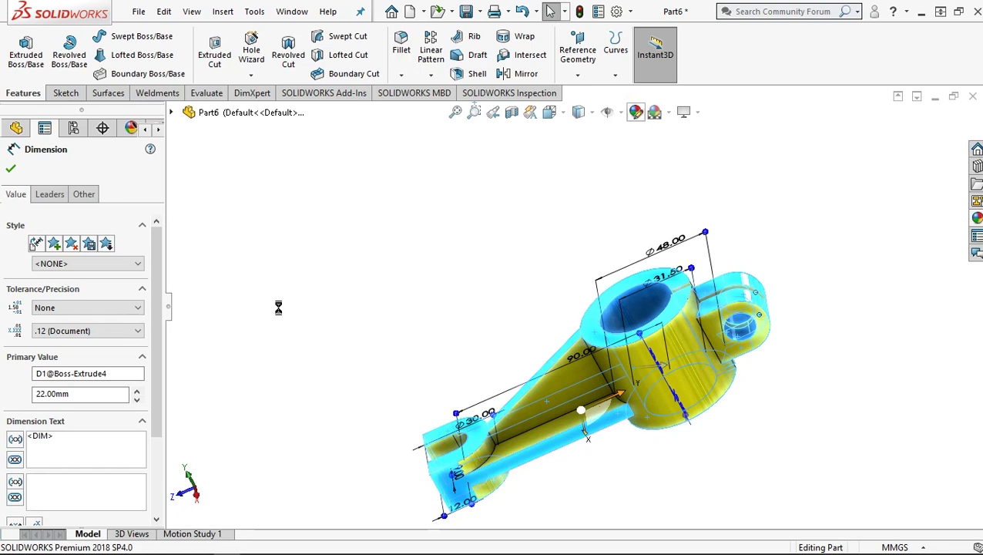
click(280, 313)
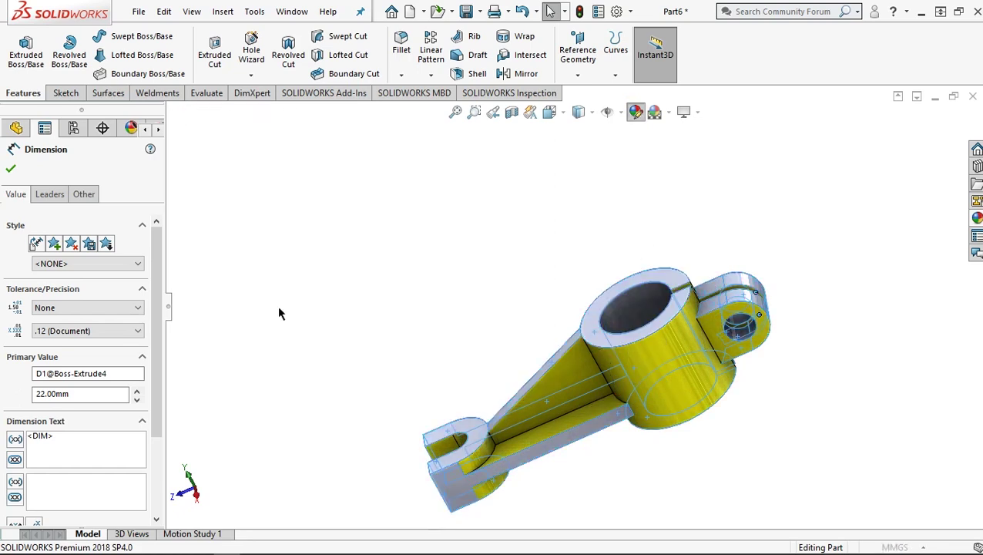
click(390, 334)
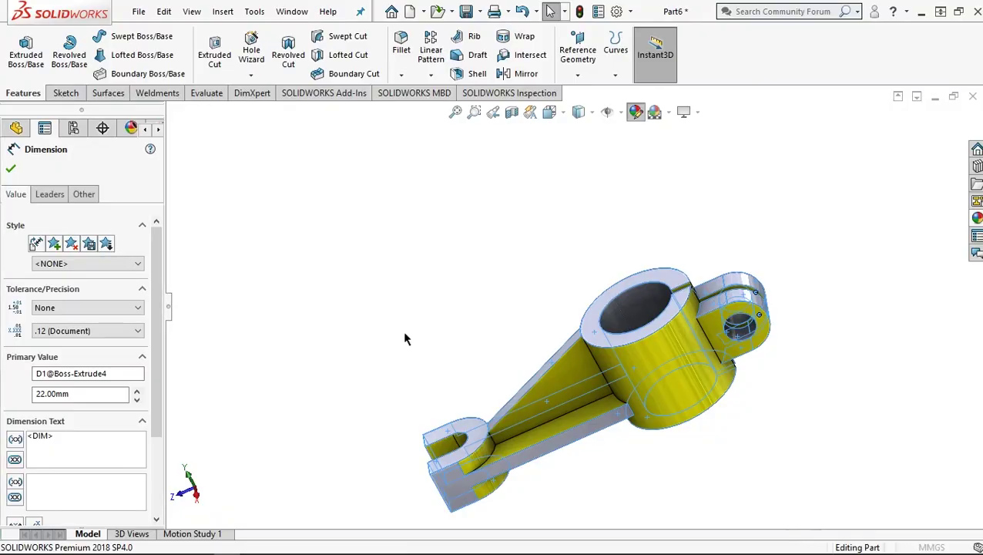
click(426, 333)
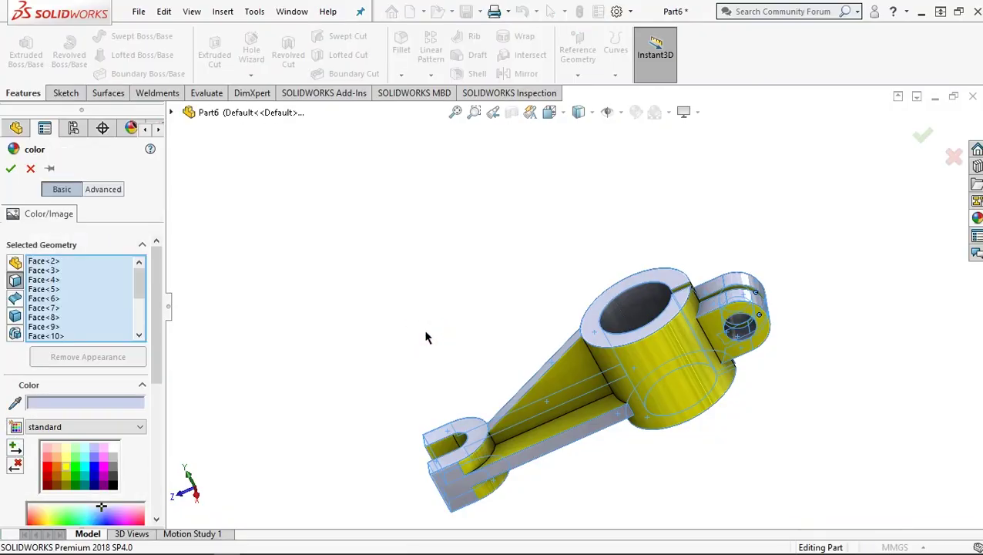
click(740, 439)
click(10, 168)
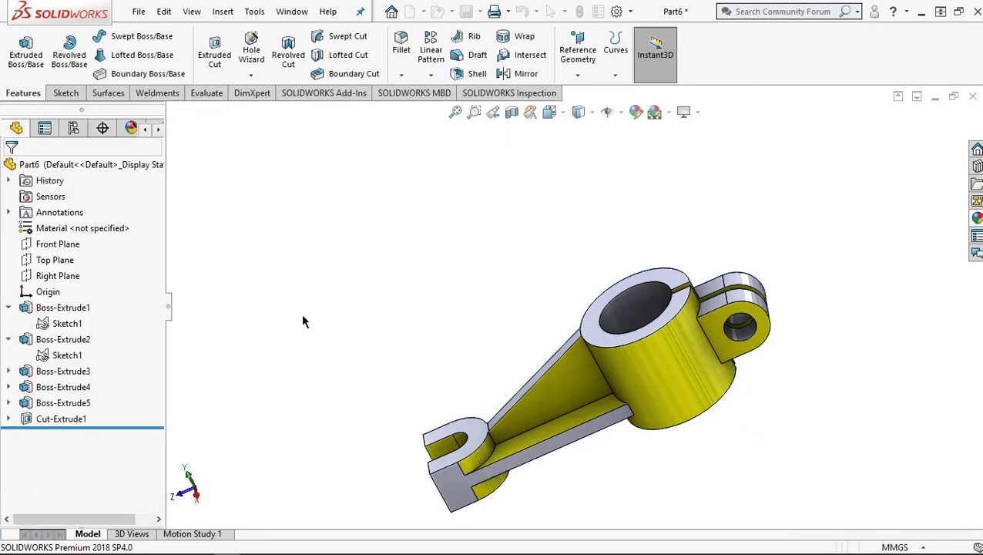
key(ctrl+7)
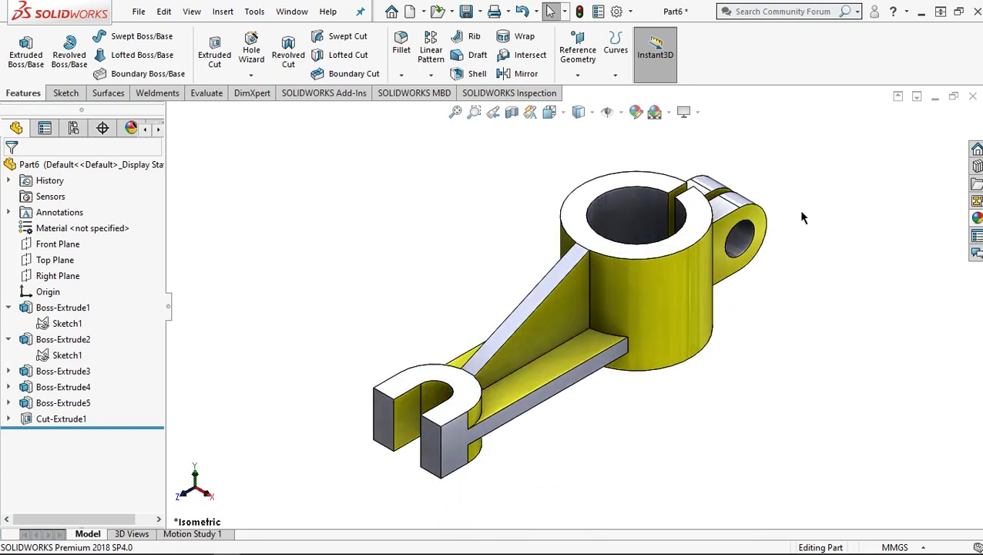
Start a 3 mm fillet on the rib's two sloping edges, the arm's near upper and lower edges, and the lug's two outer profile edges
scroll(826, 312, down, 2)
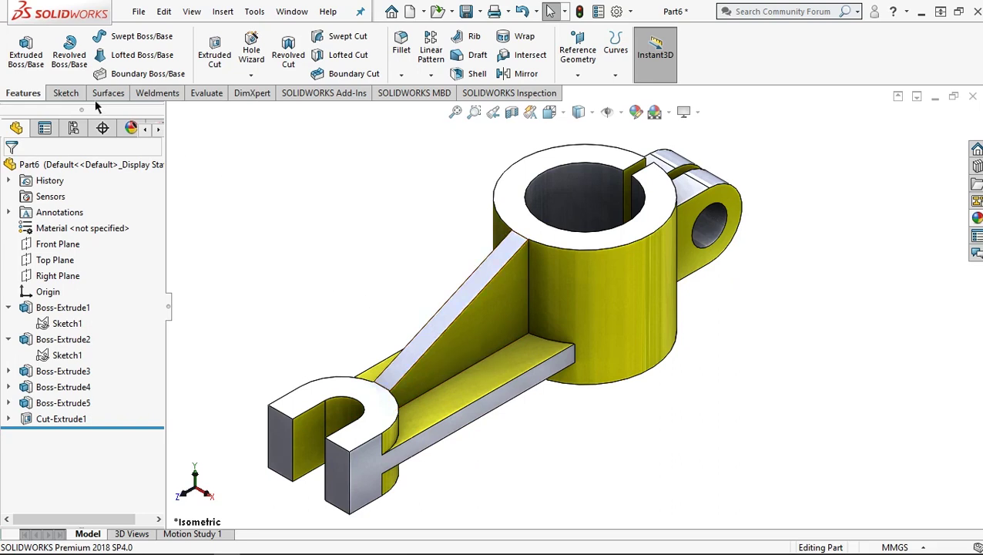
click(412, 49)
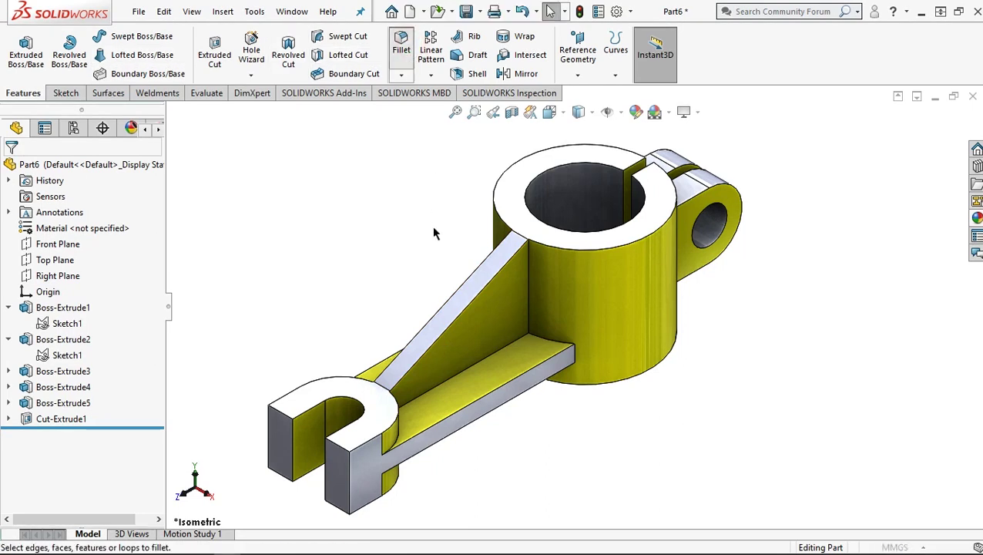
click(429, 322)
click(441, 333)
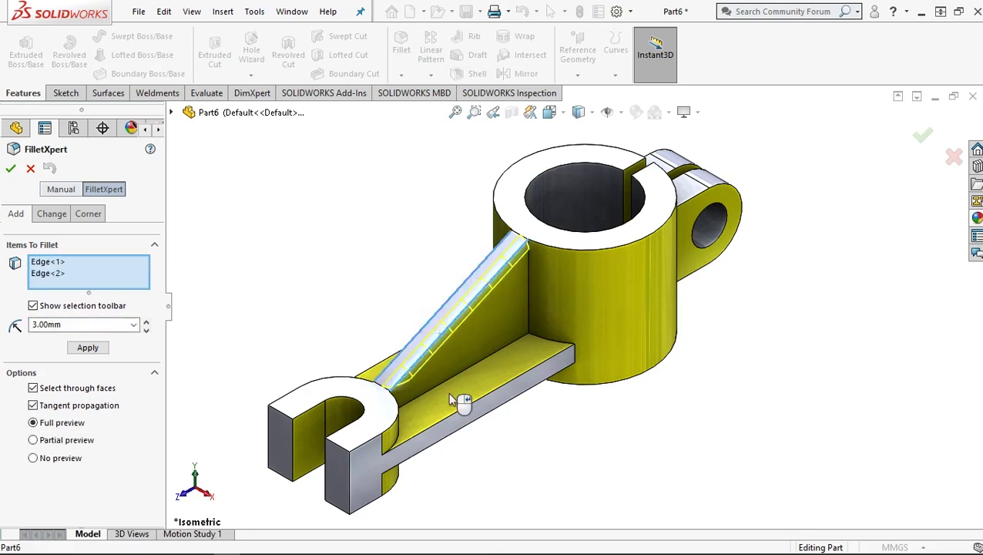
click(457, 411)
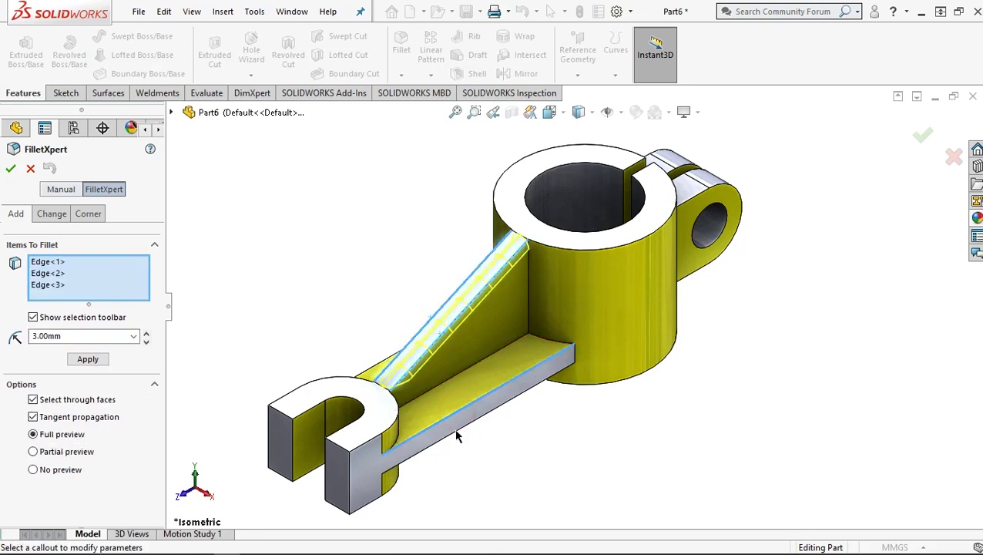
click(457, 436)
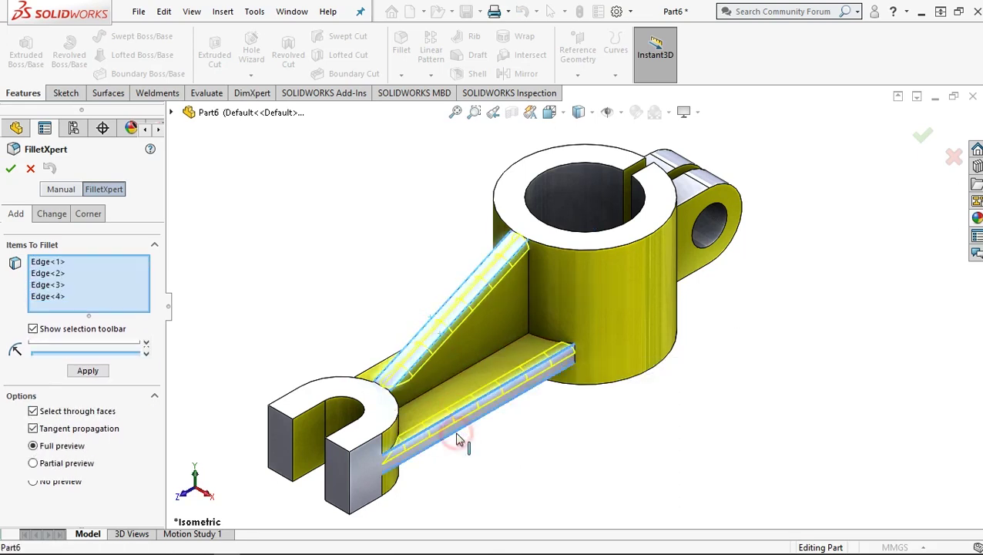
click(687, 201)
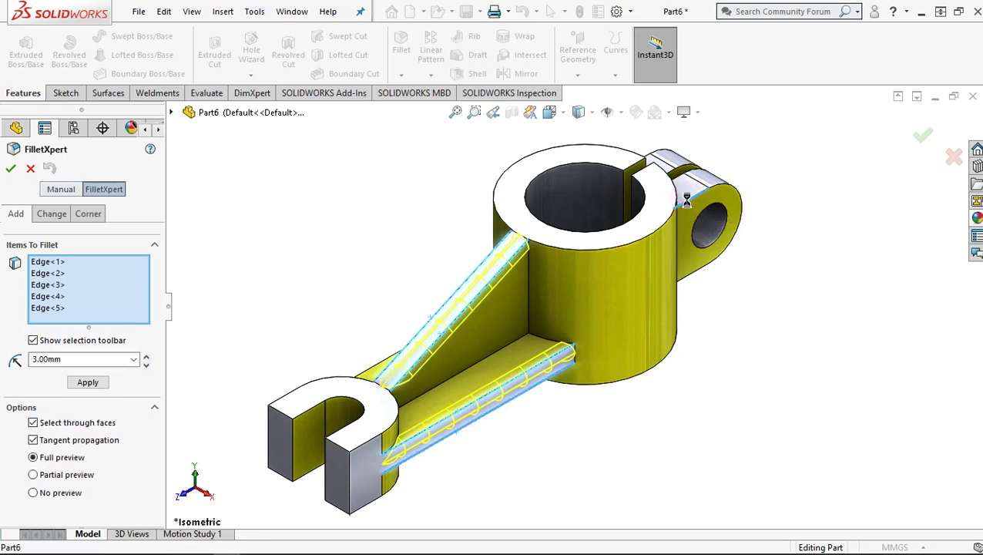
click(656, 154)
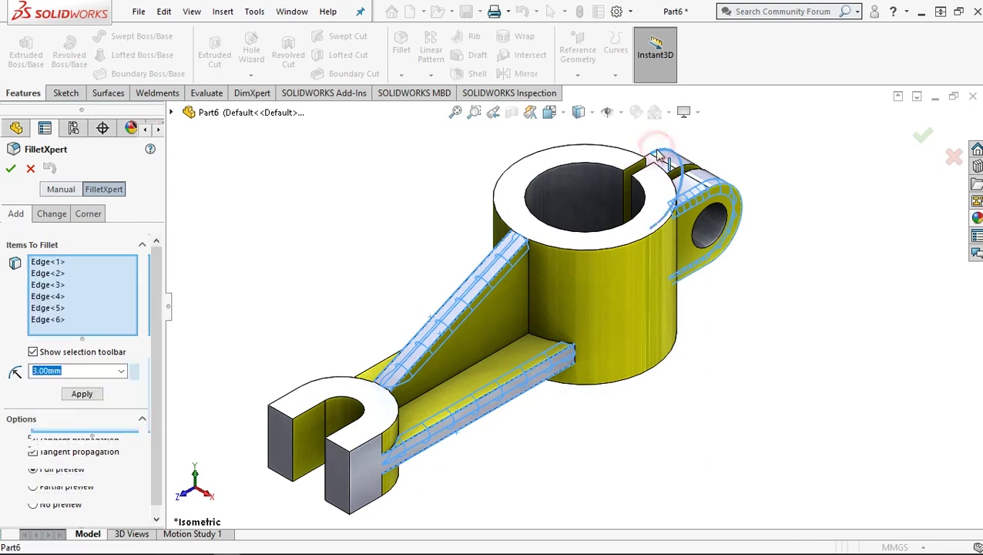
Add the arm's upper and lower edges on the far side and create the 3 mm fillet
middle_drag(393, 306, 465, 368)
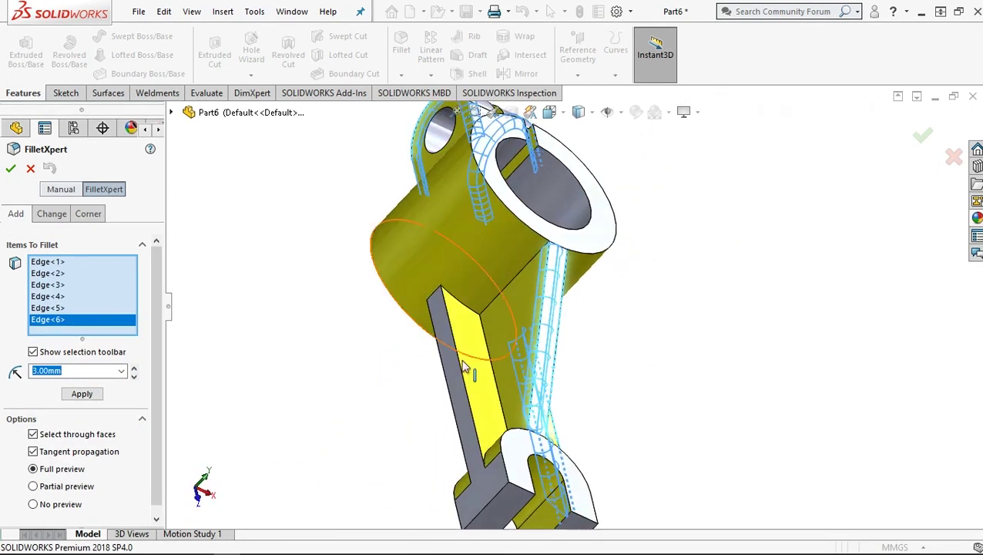
click(460, 367)
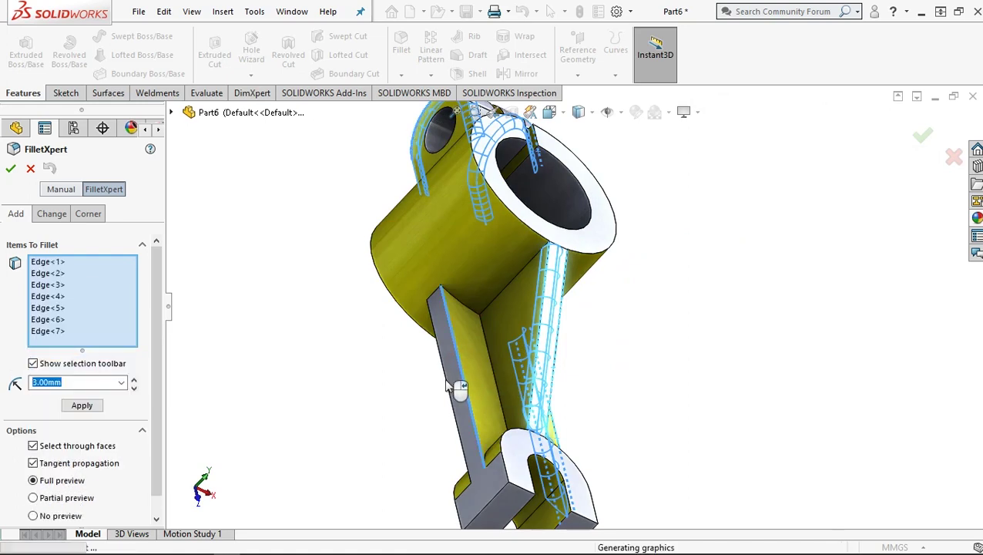
click(446, 382)
middle_drag(497, 377, 293, 246)
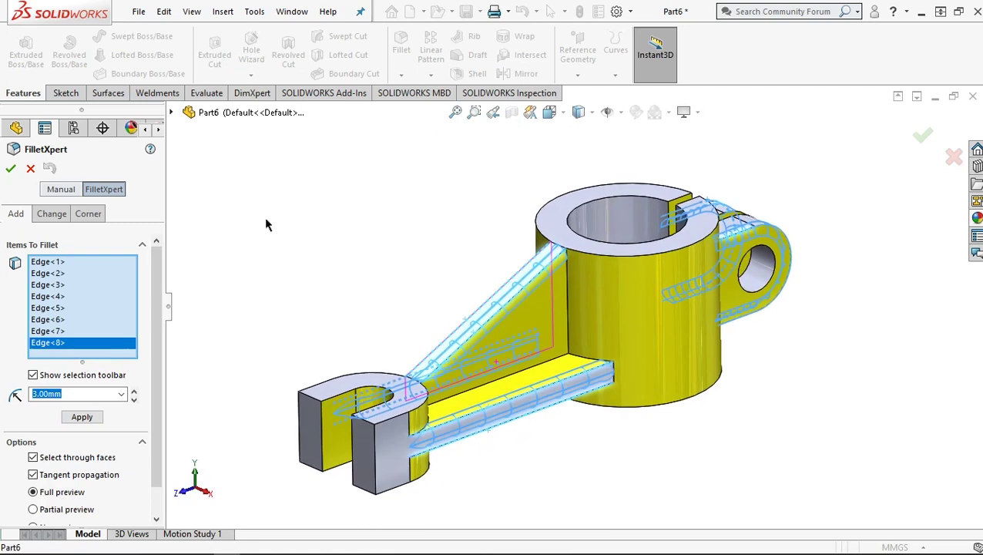
click(10, 168)
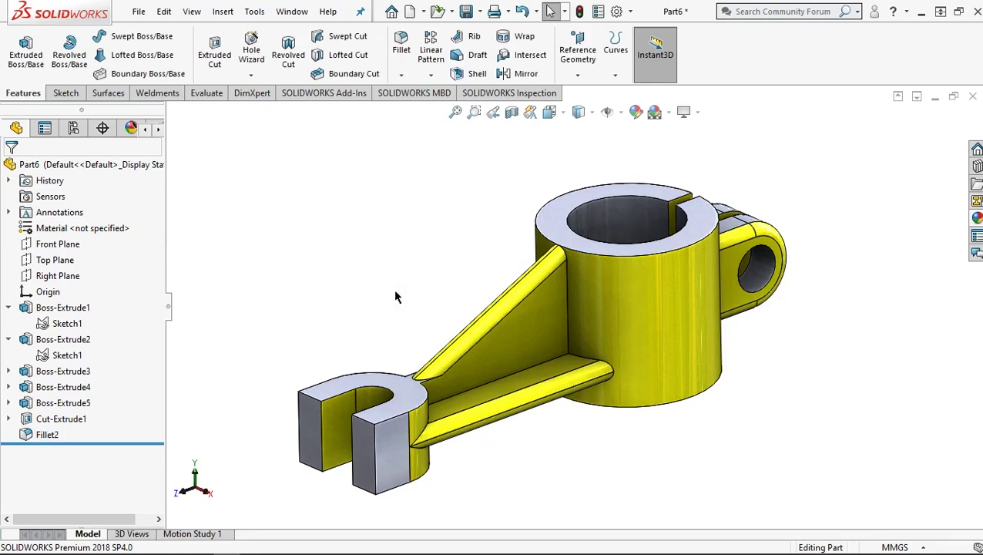
key(ctrl+7)
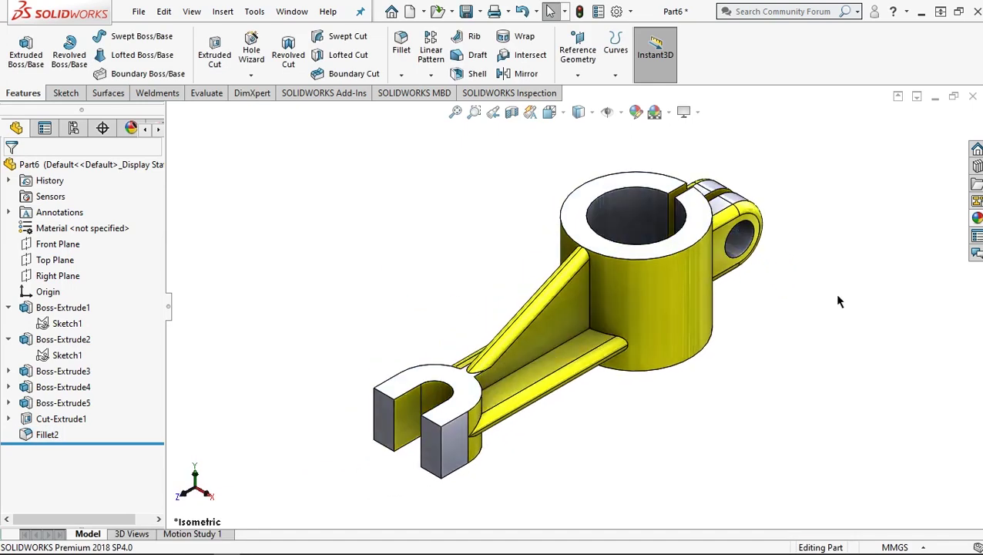
scroll(840, 301, down, 2)
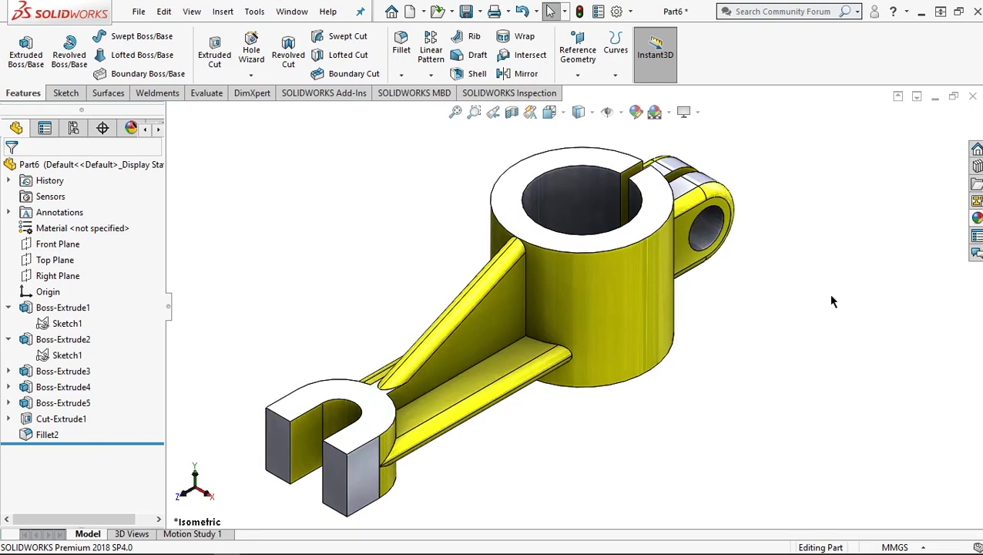
middle_drag(851, 339, 441, 478)
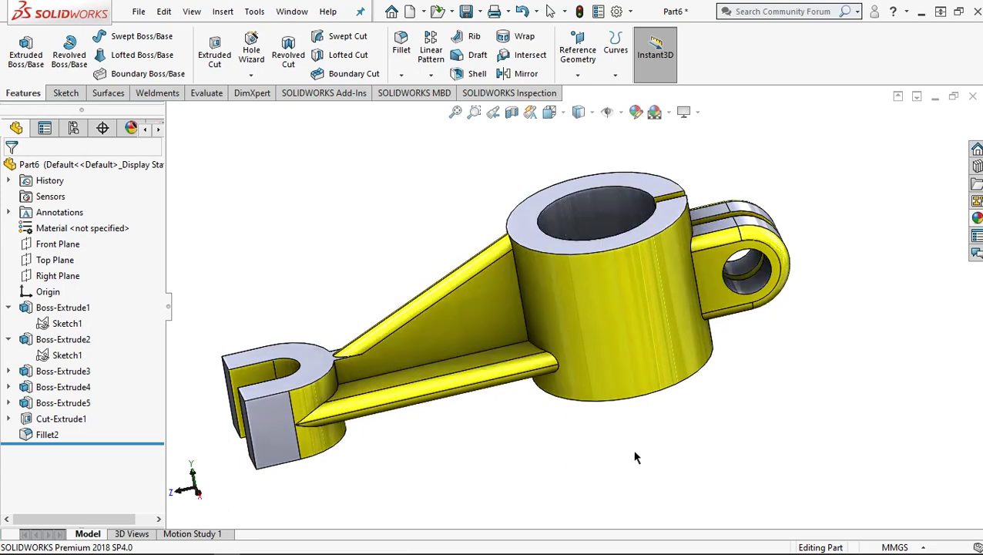
key(ctrl+7)
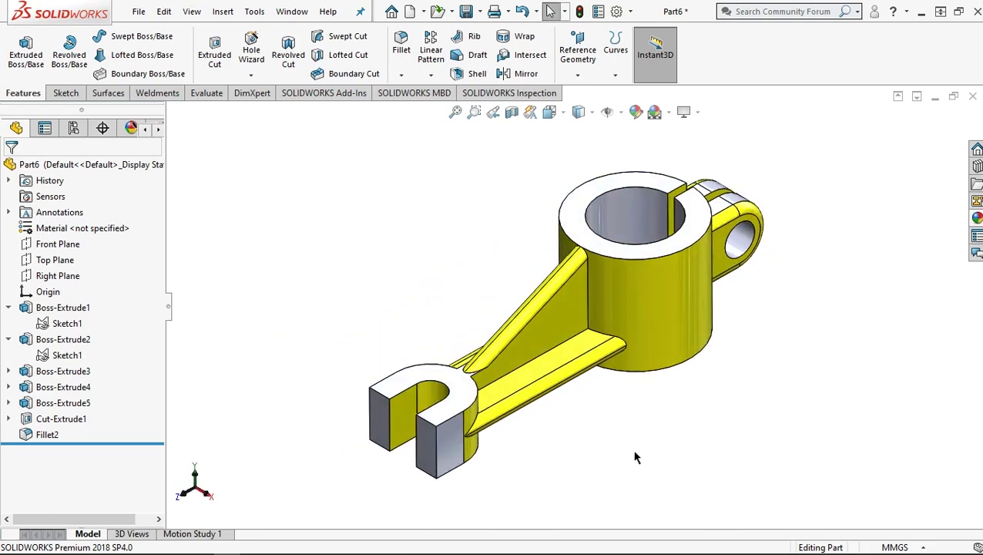